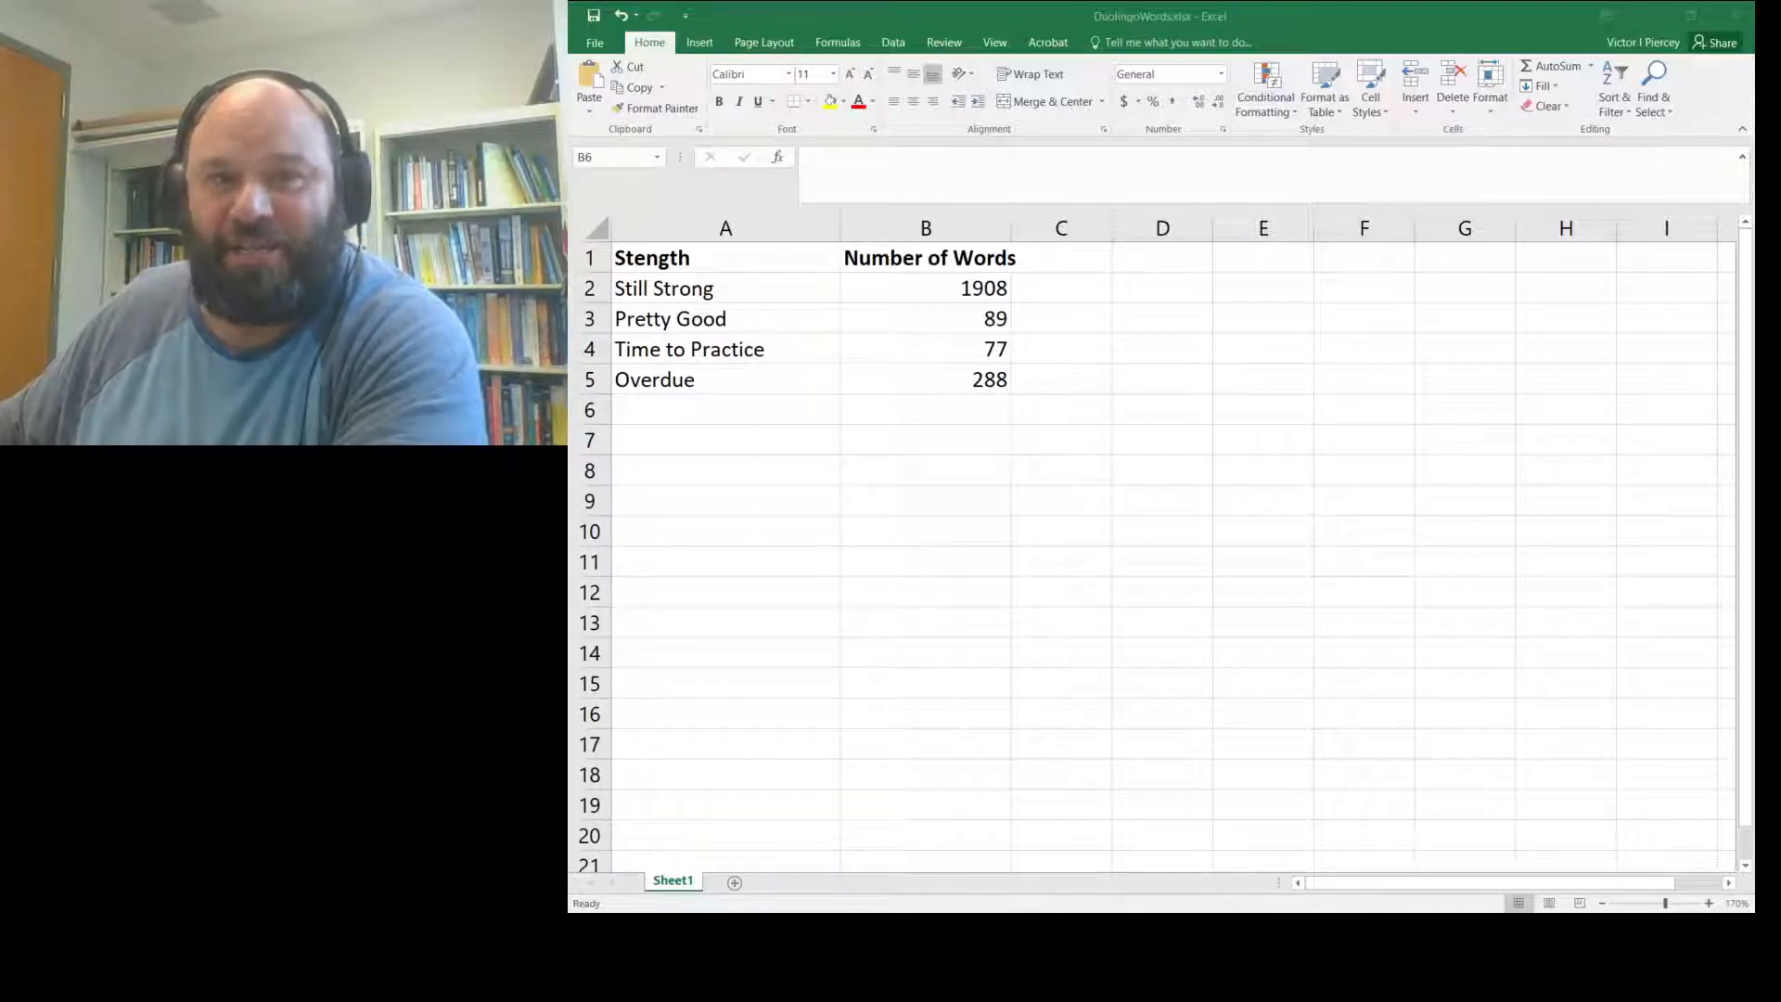
# - Select the word-strength table A1:B5, from the Strength header to Overdue 288, with the Insert tab showing
pyautogui.click(724, 275)
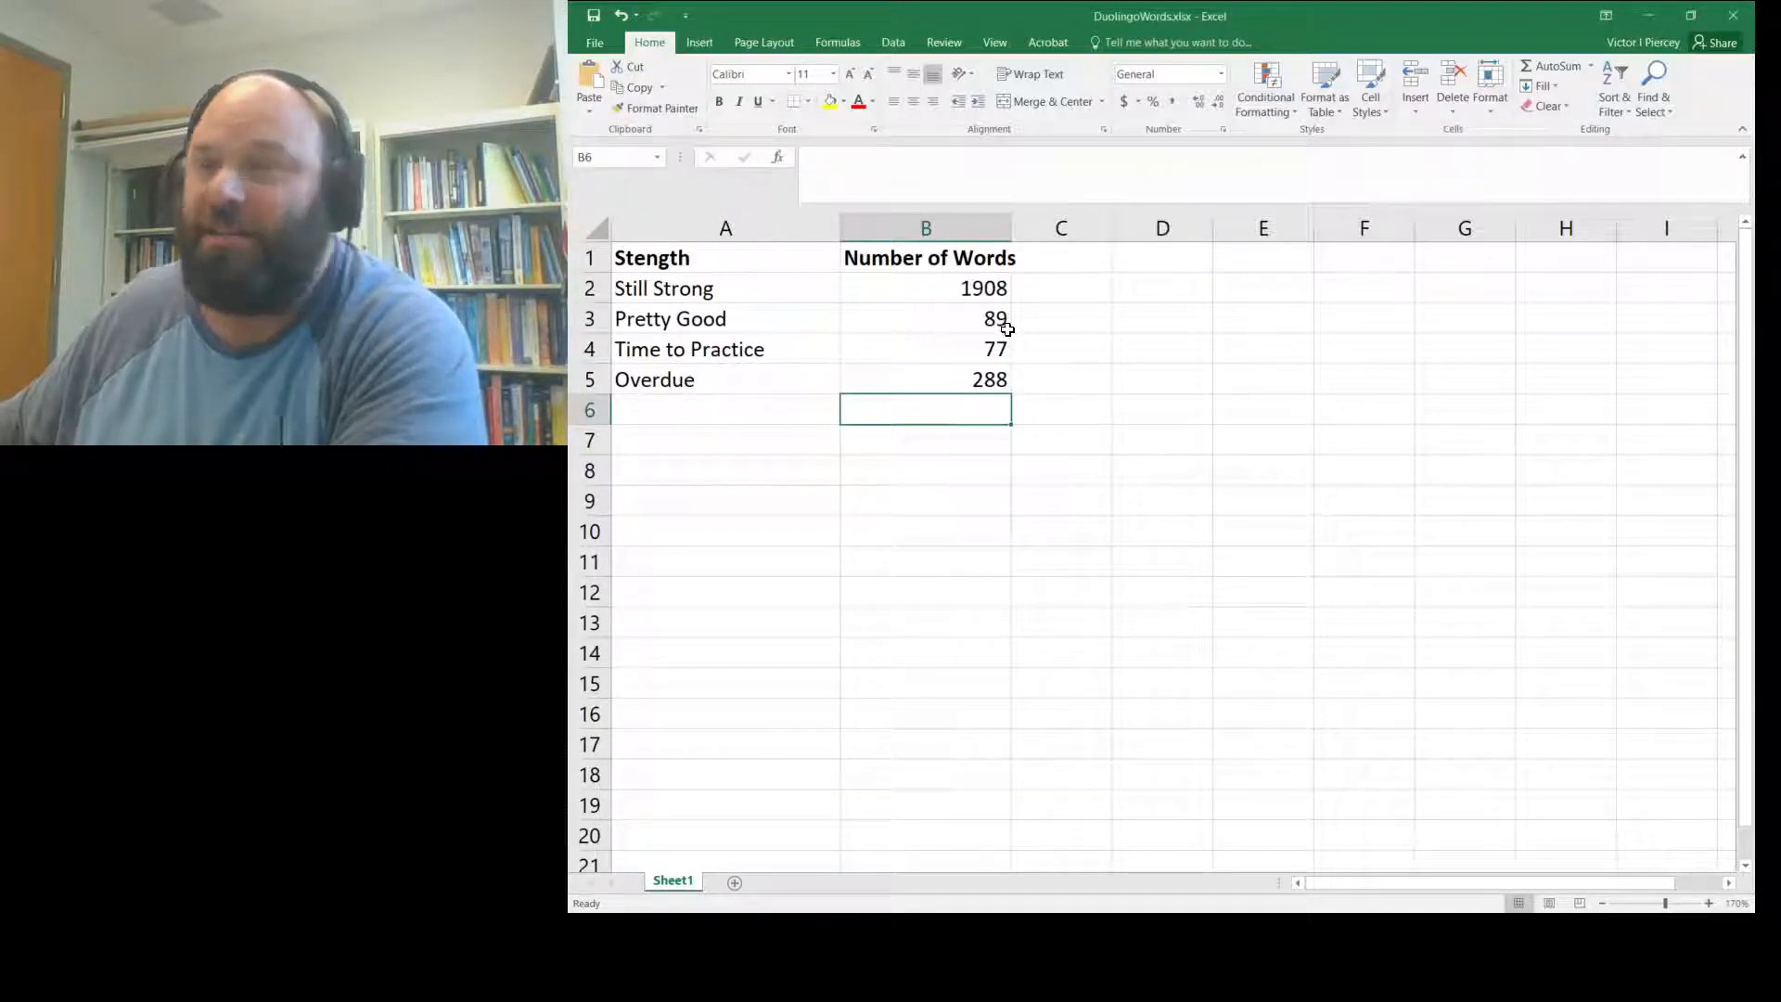
pyautogui.click(752, 267)
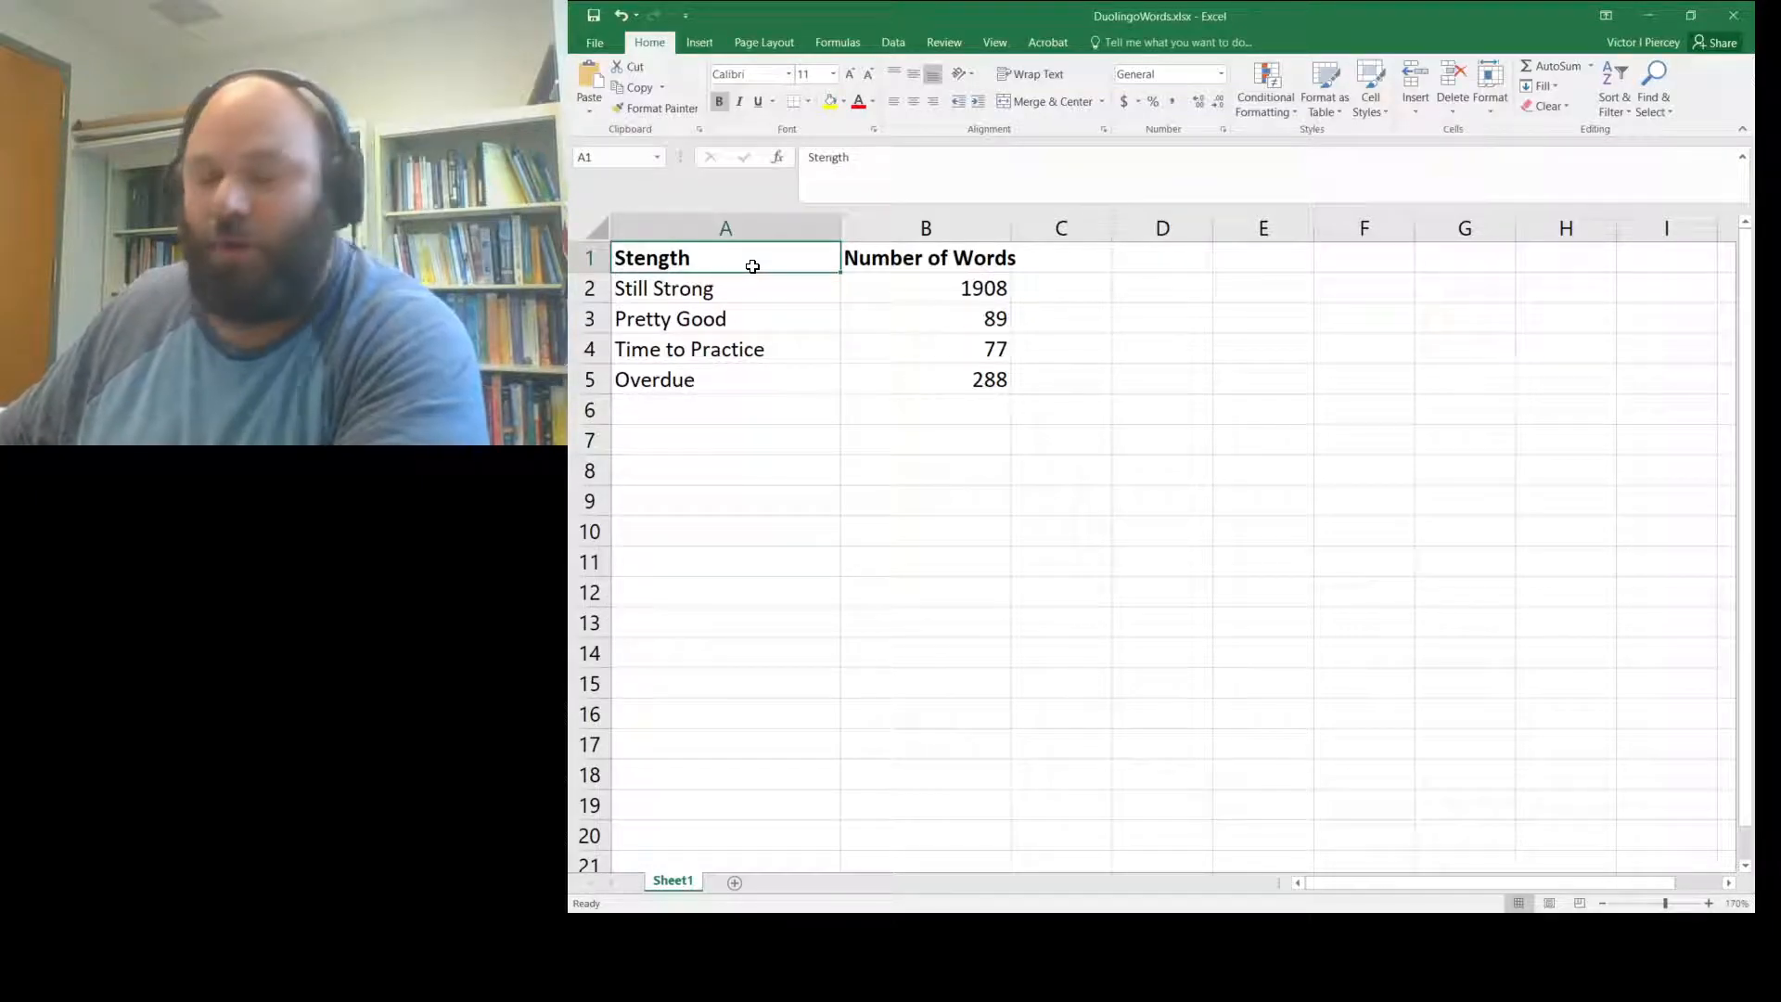
pyautogui.hotkey('shift', 'Down')
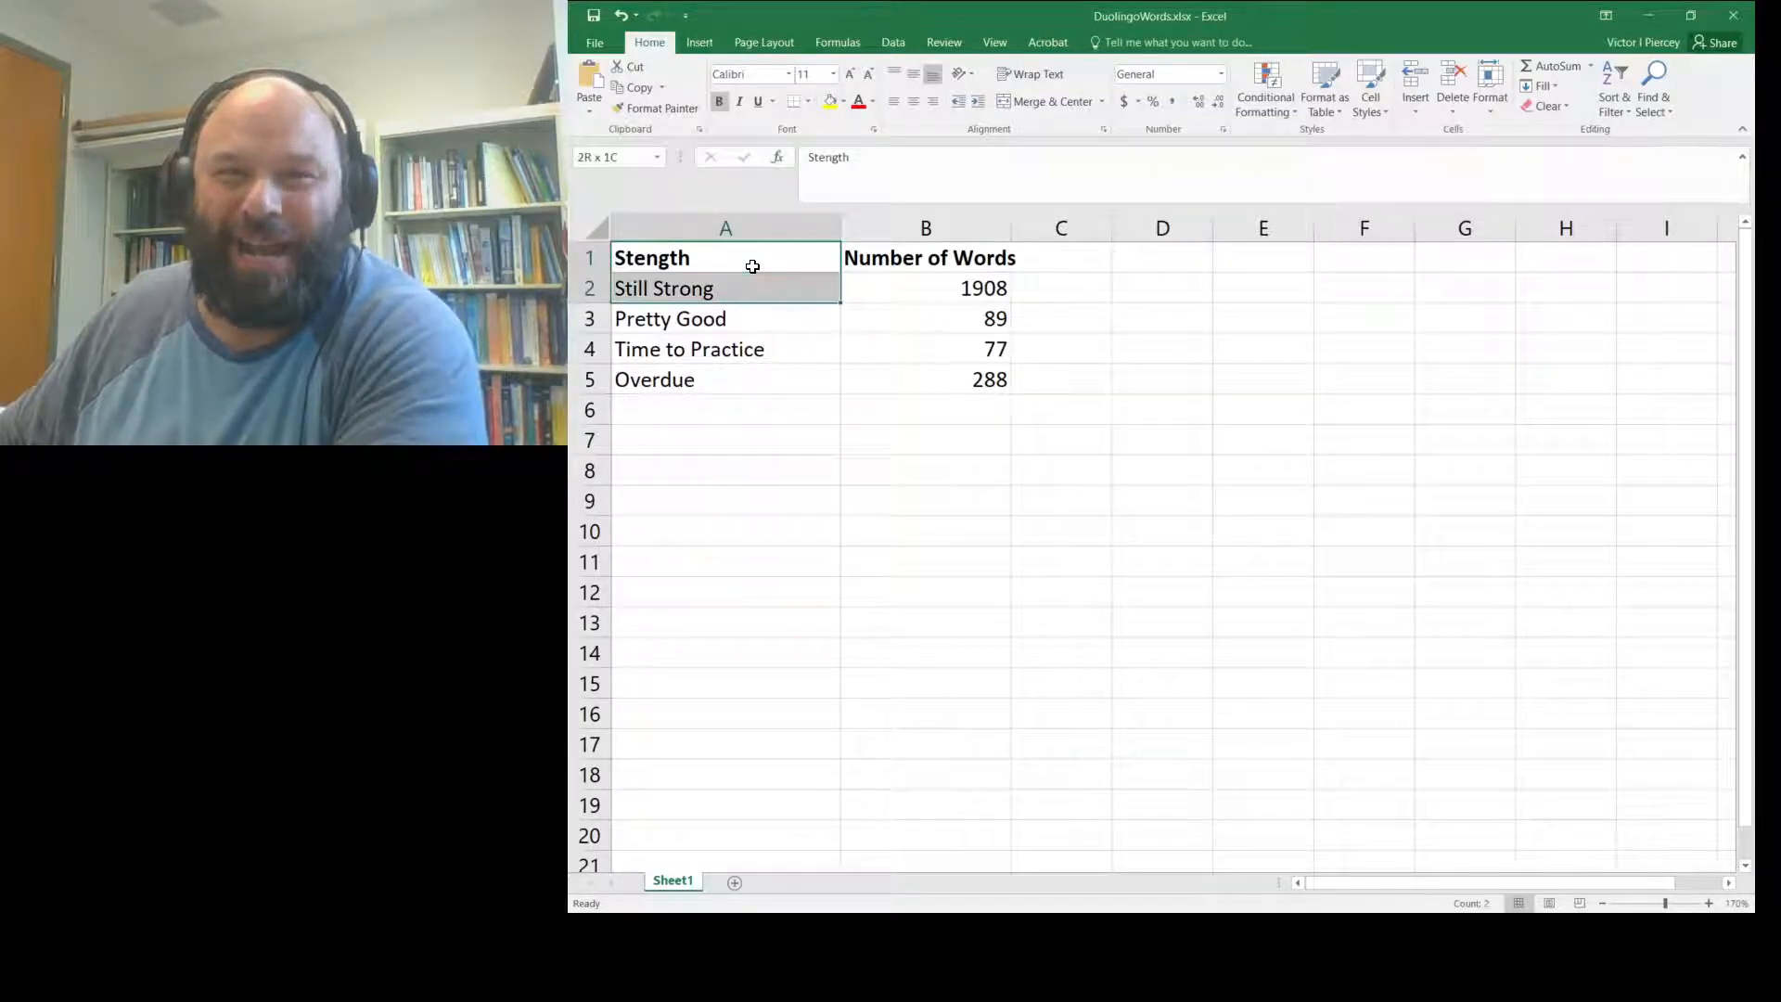
pyautogui.hotkey('shift', 'Down')
pyautogui.hotkey('shift', 'Down')
pyautogui.hotkey('shift', 'Right')
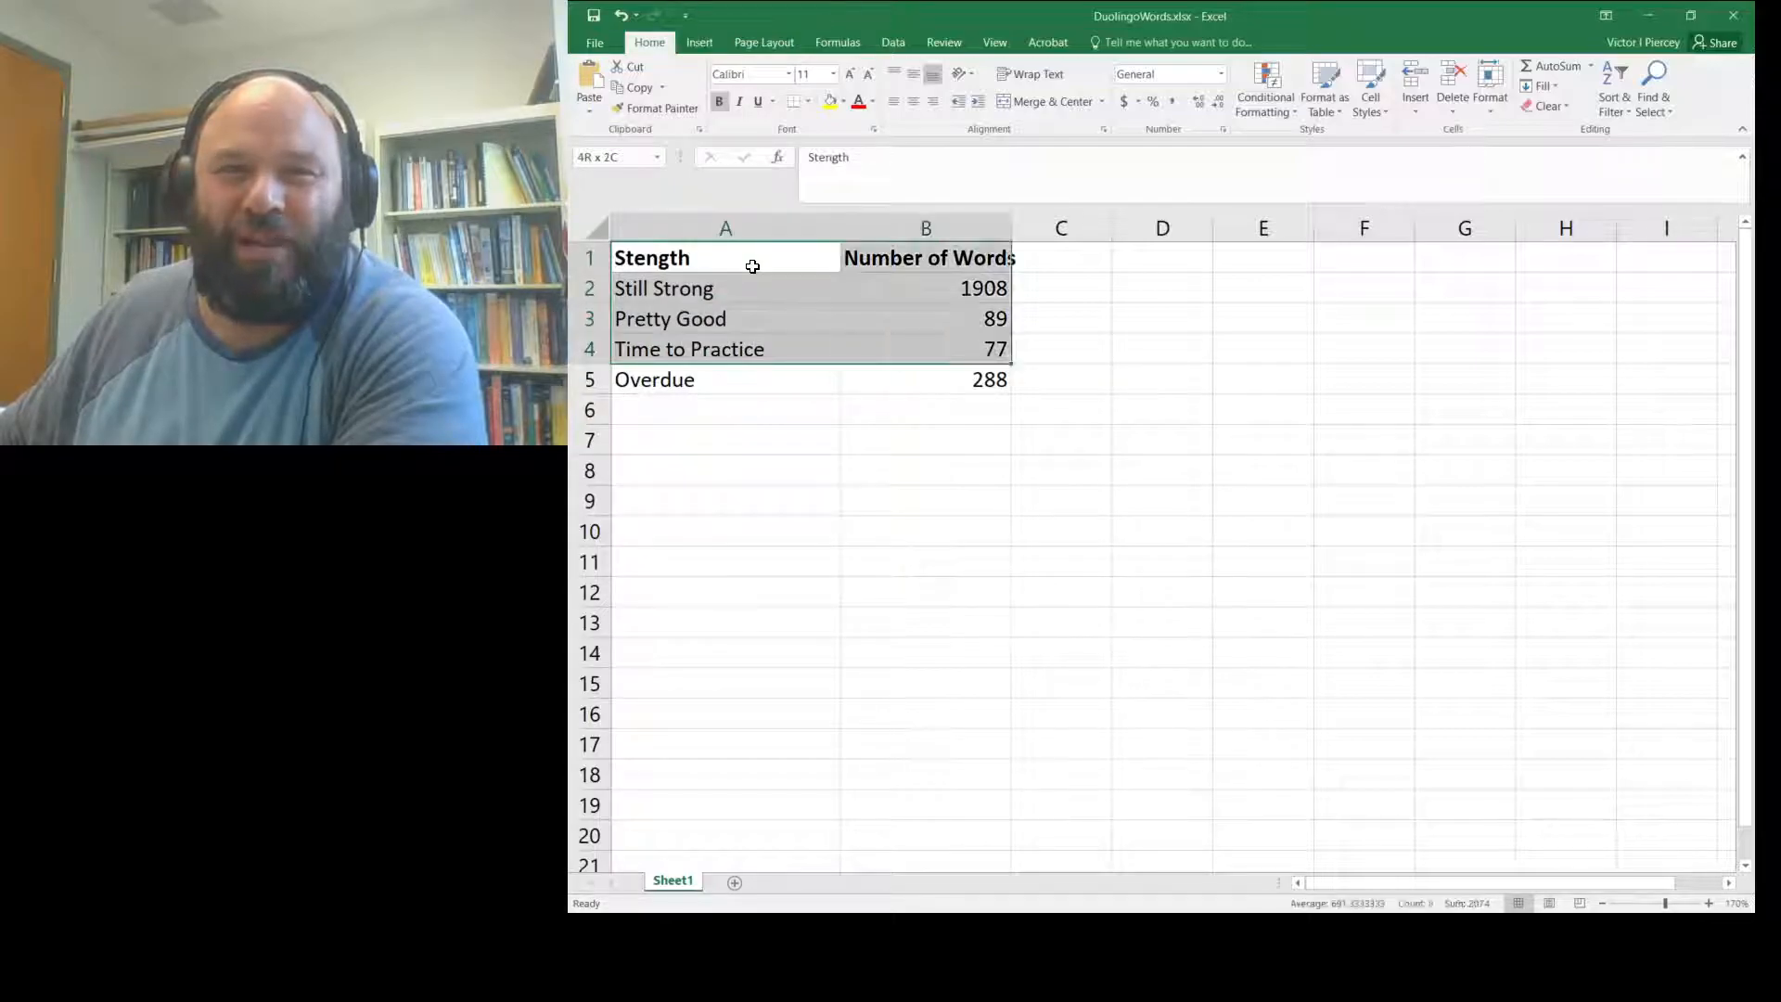
pyautogui.hotkey('shift', 'Down')
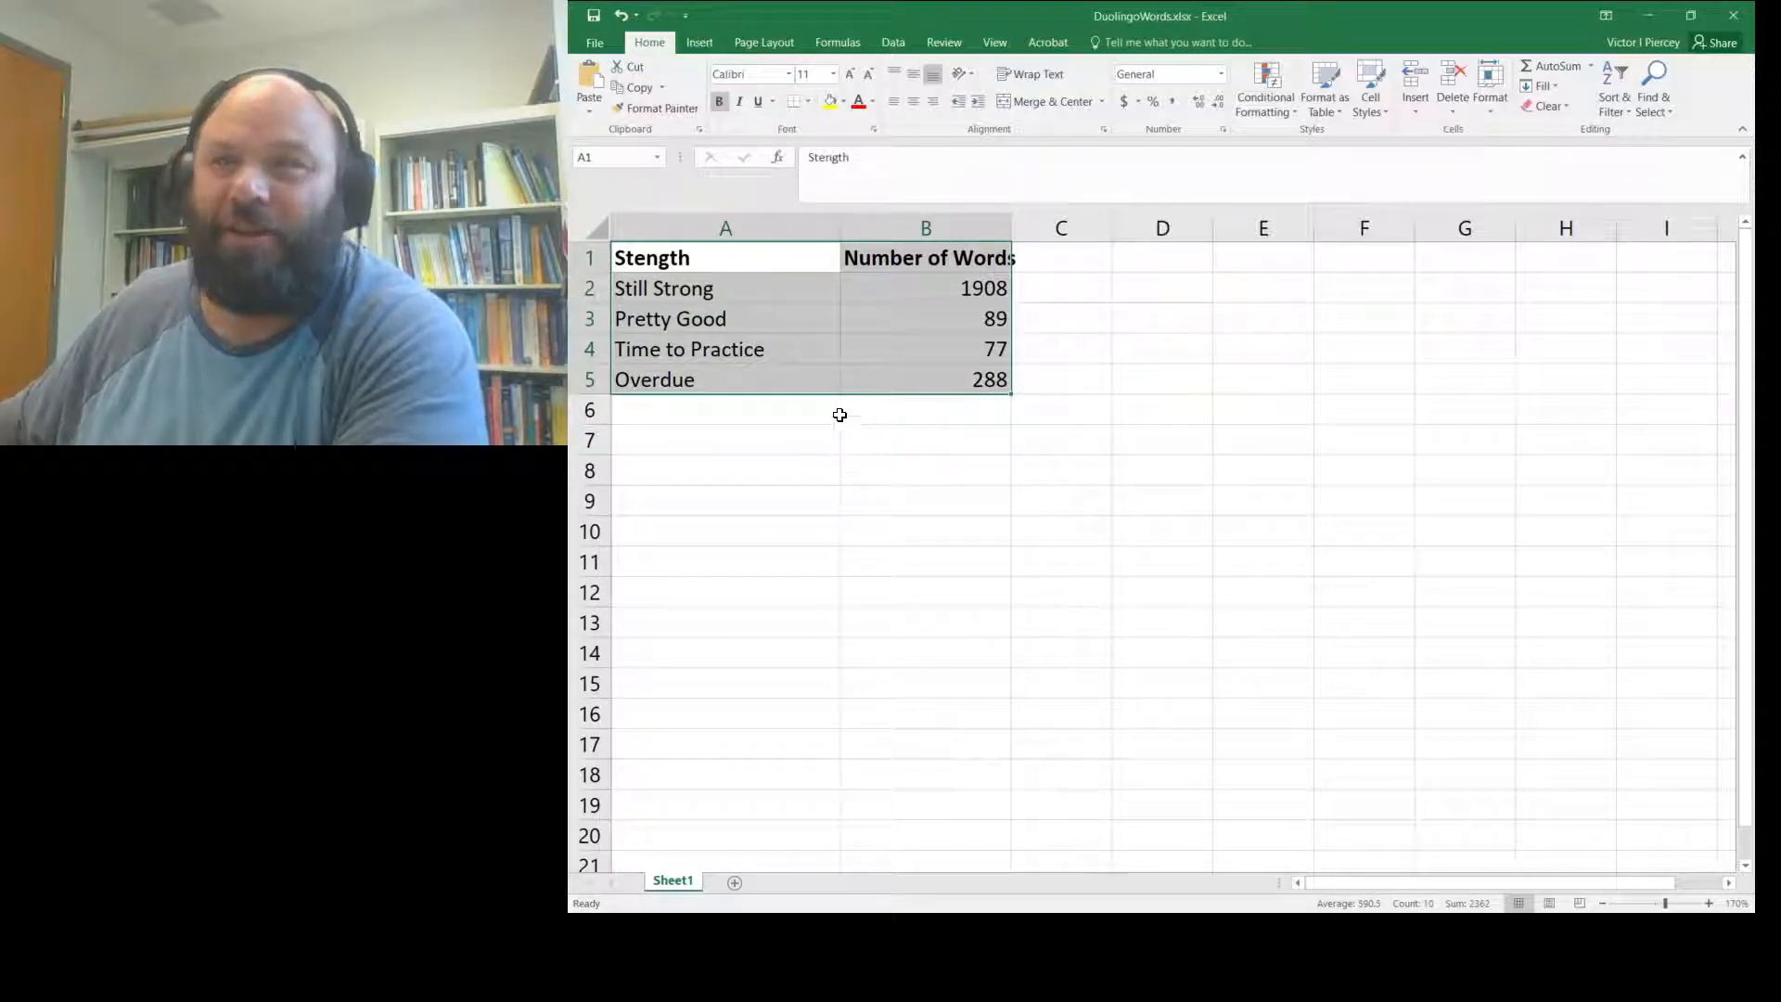
pyautogui.click(847, 437)
pyautogui.click(714, 262)
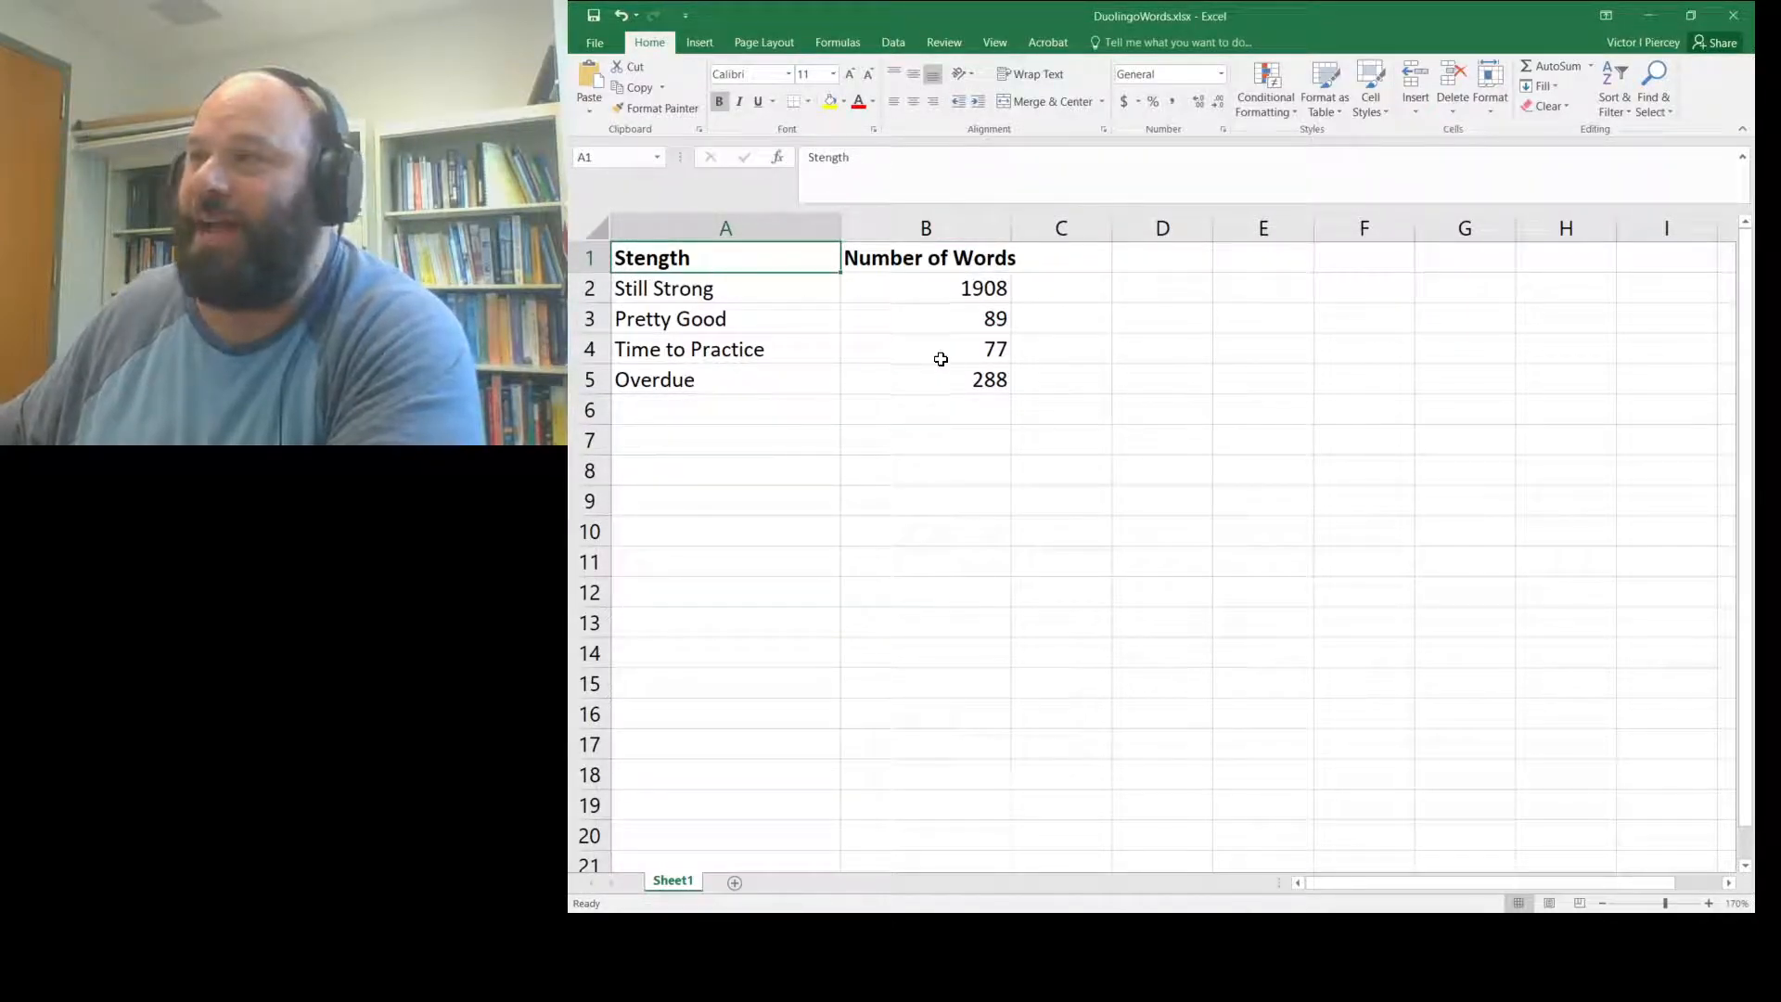
pyautogui.keyDown('shift'); pyautogui.click(961, 386); pyautogui.keyUp('shift')
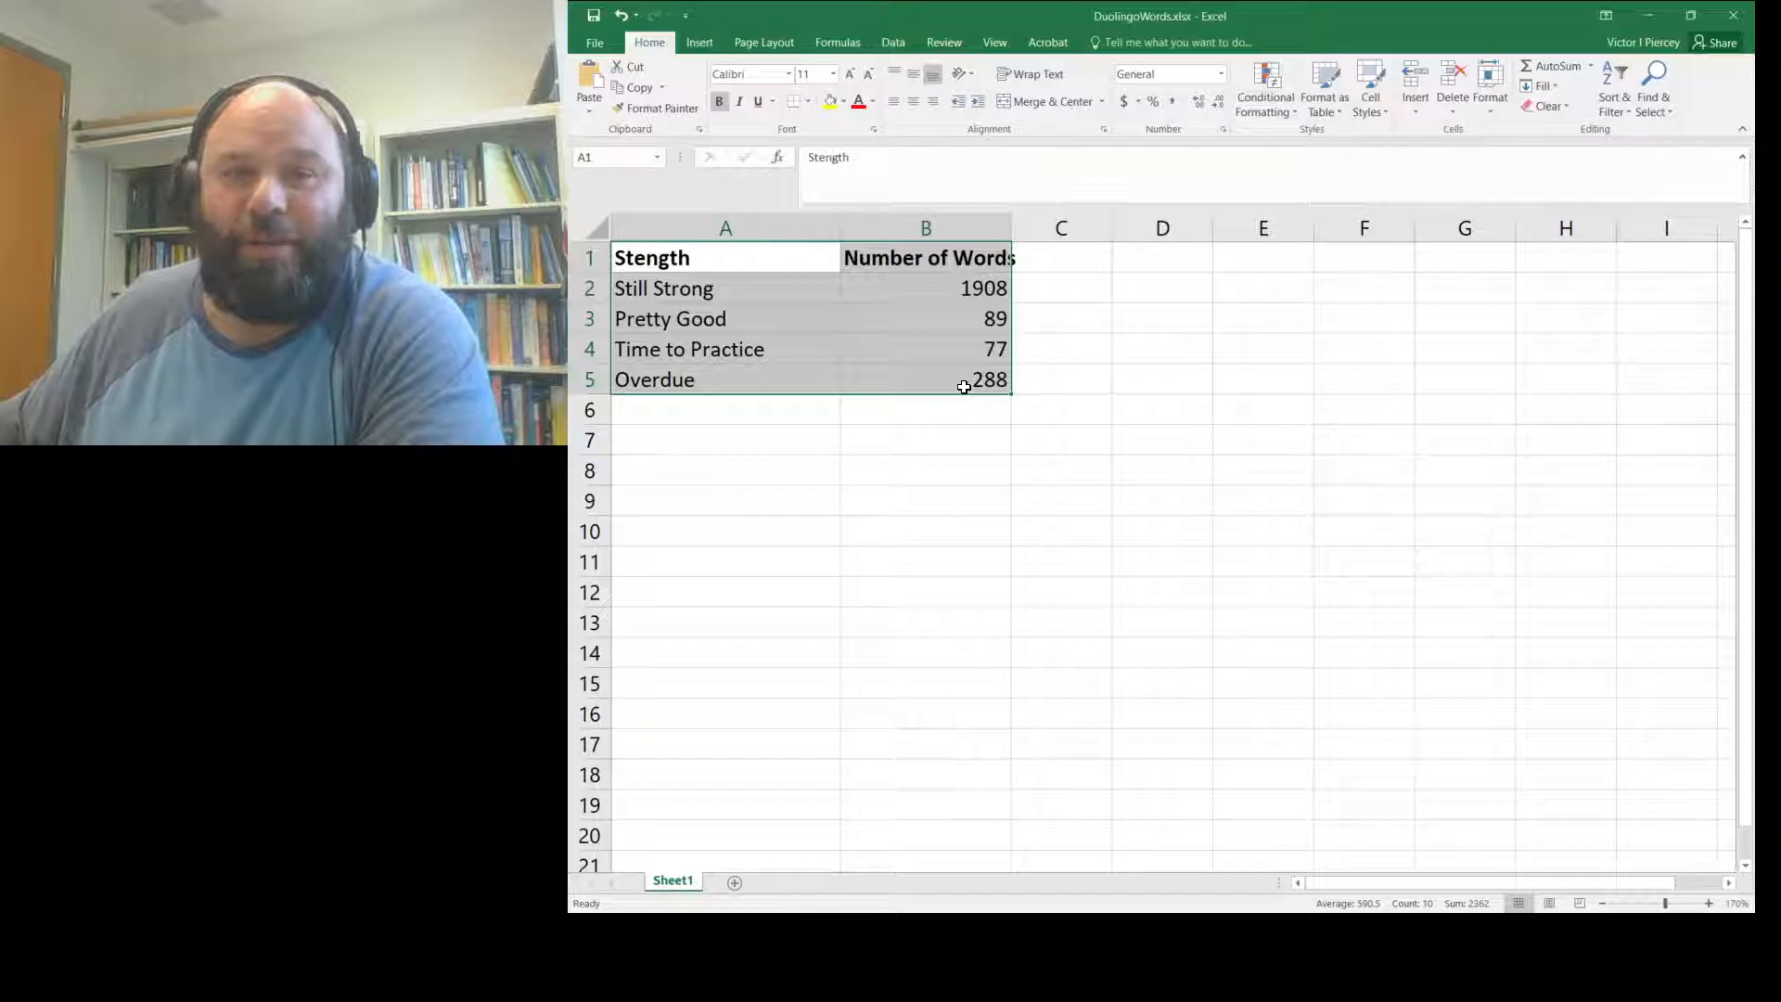
pyautogui.click(701, 43)
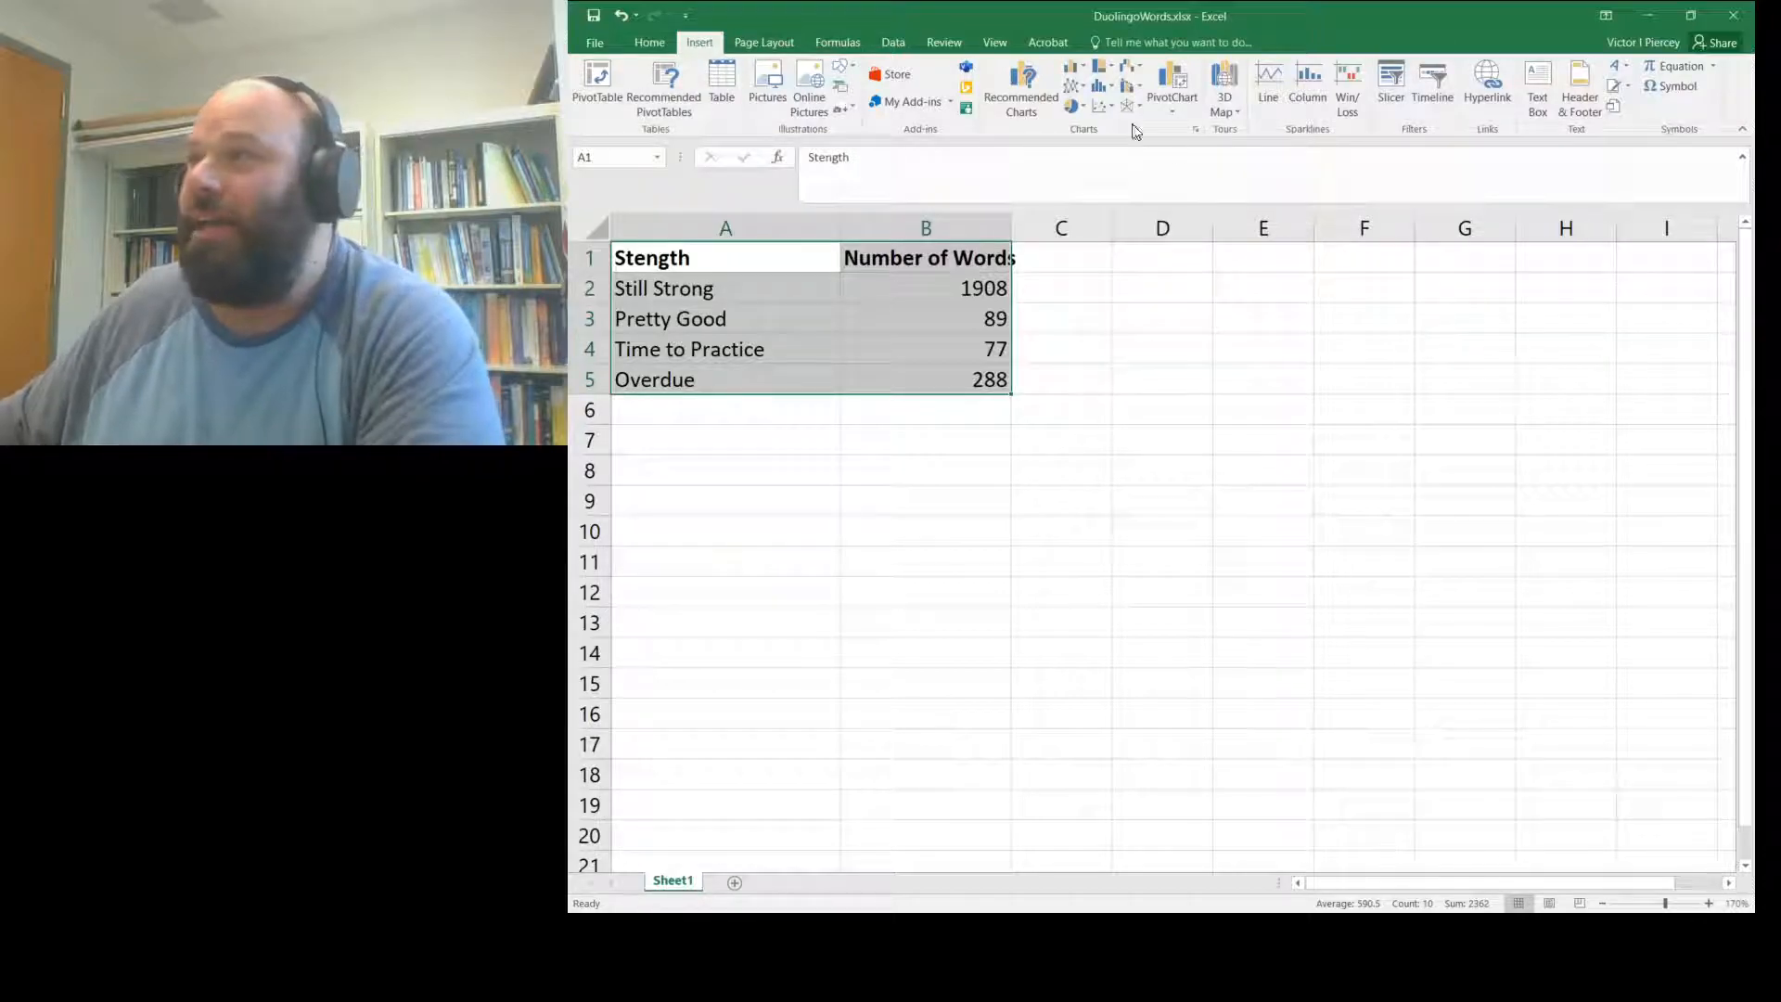
# - In Recommended Charts, preview the clustered column and pie options, ending on Clustered Column
pyautogui.click(1043, 81)
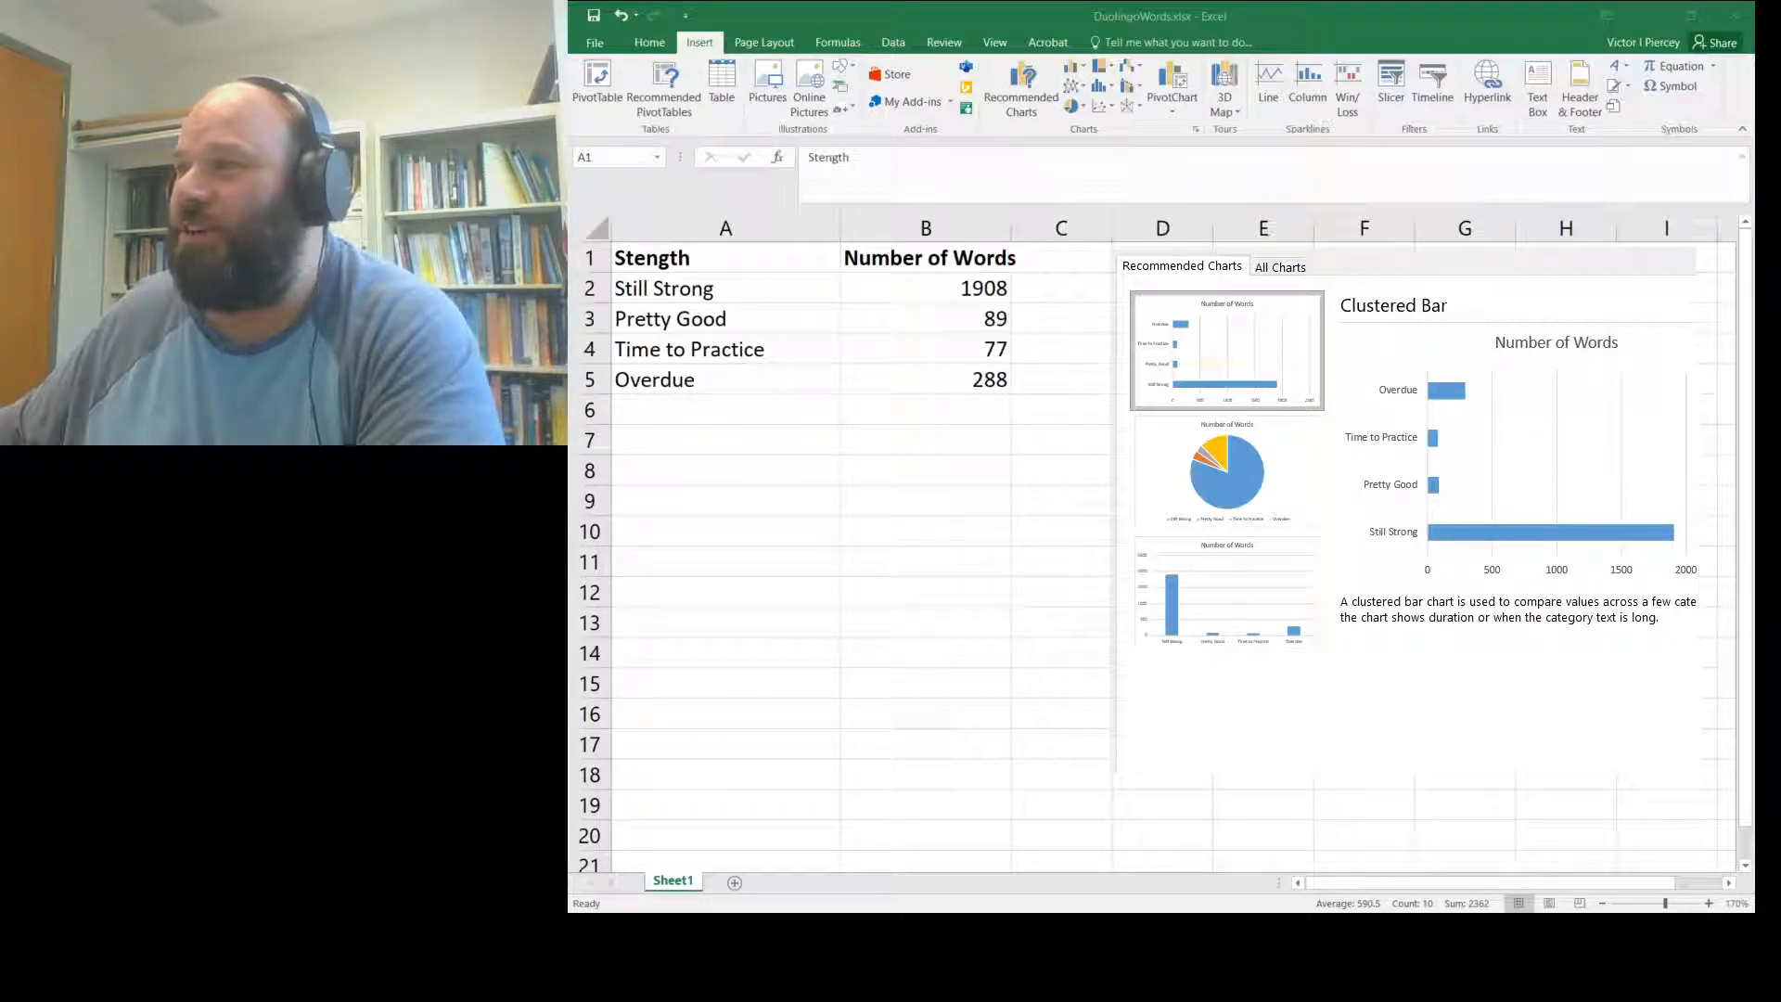
pyautogui.click(1231, 546)
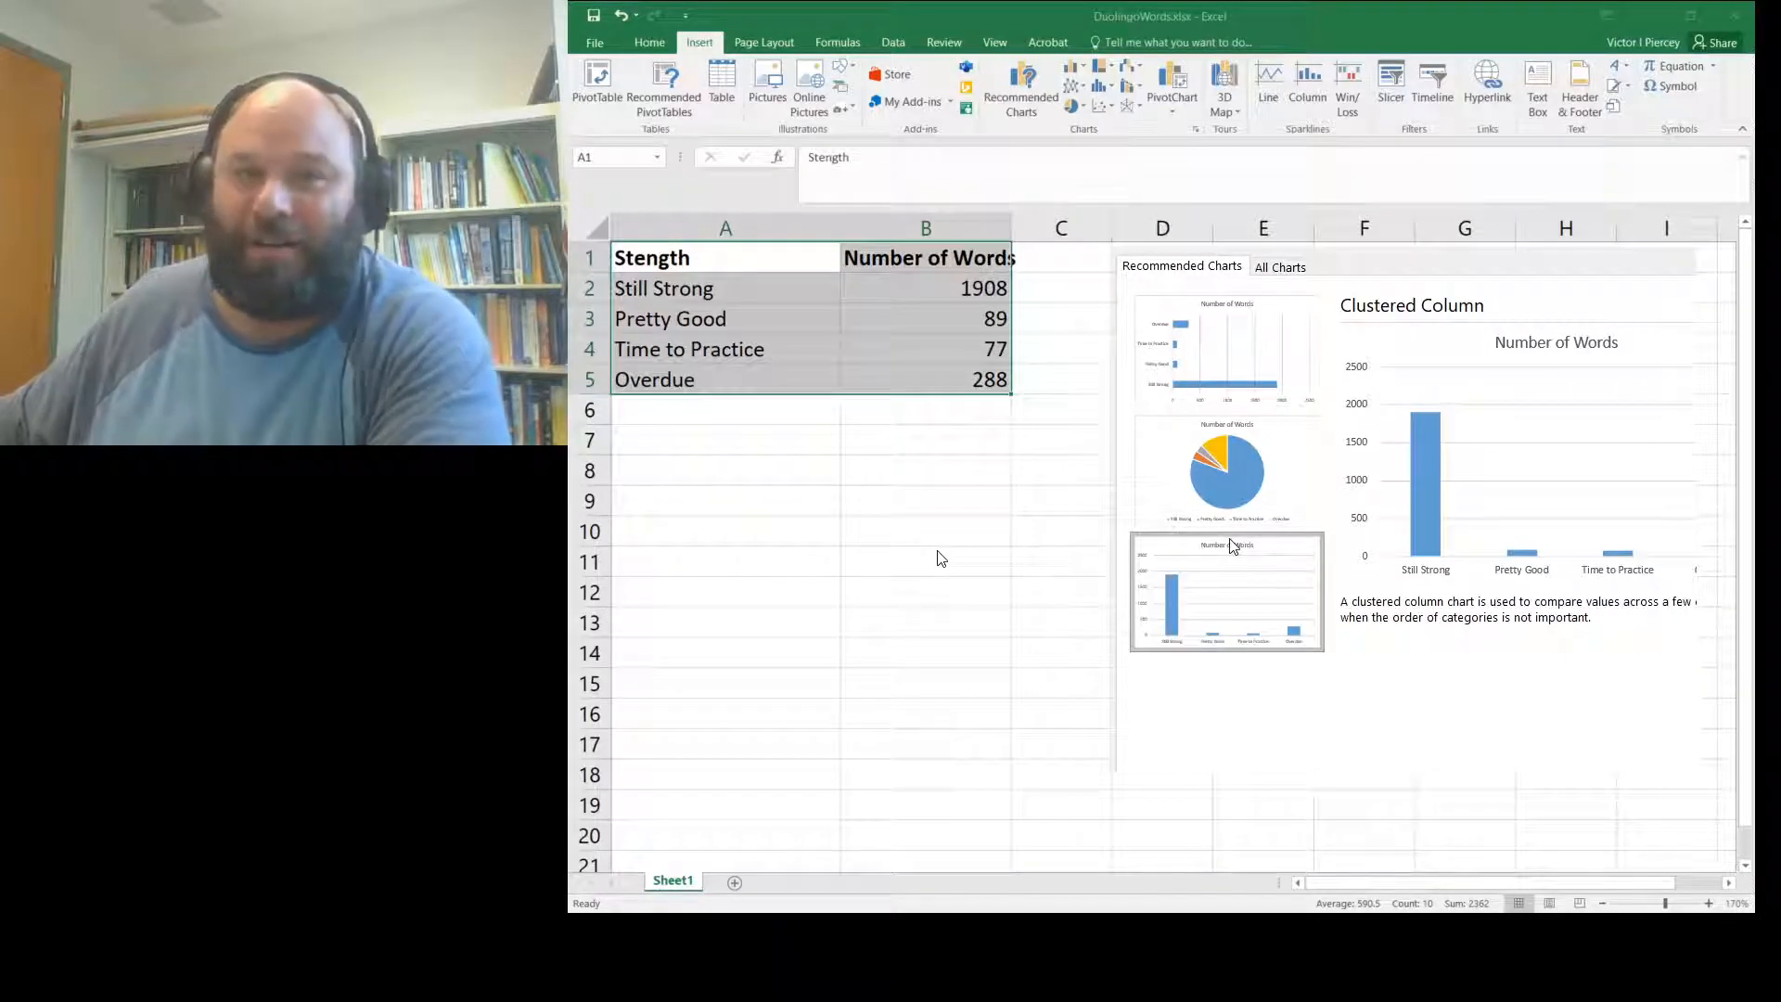
pyautogui.click(1237, 448)
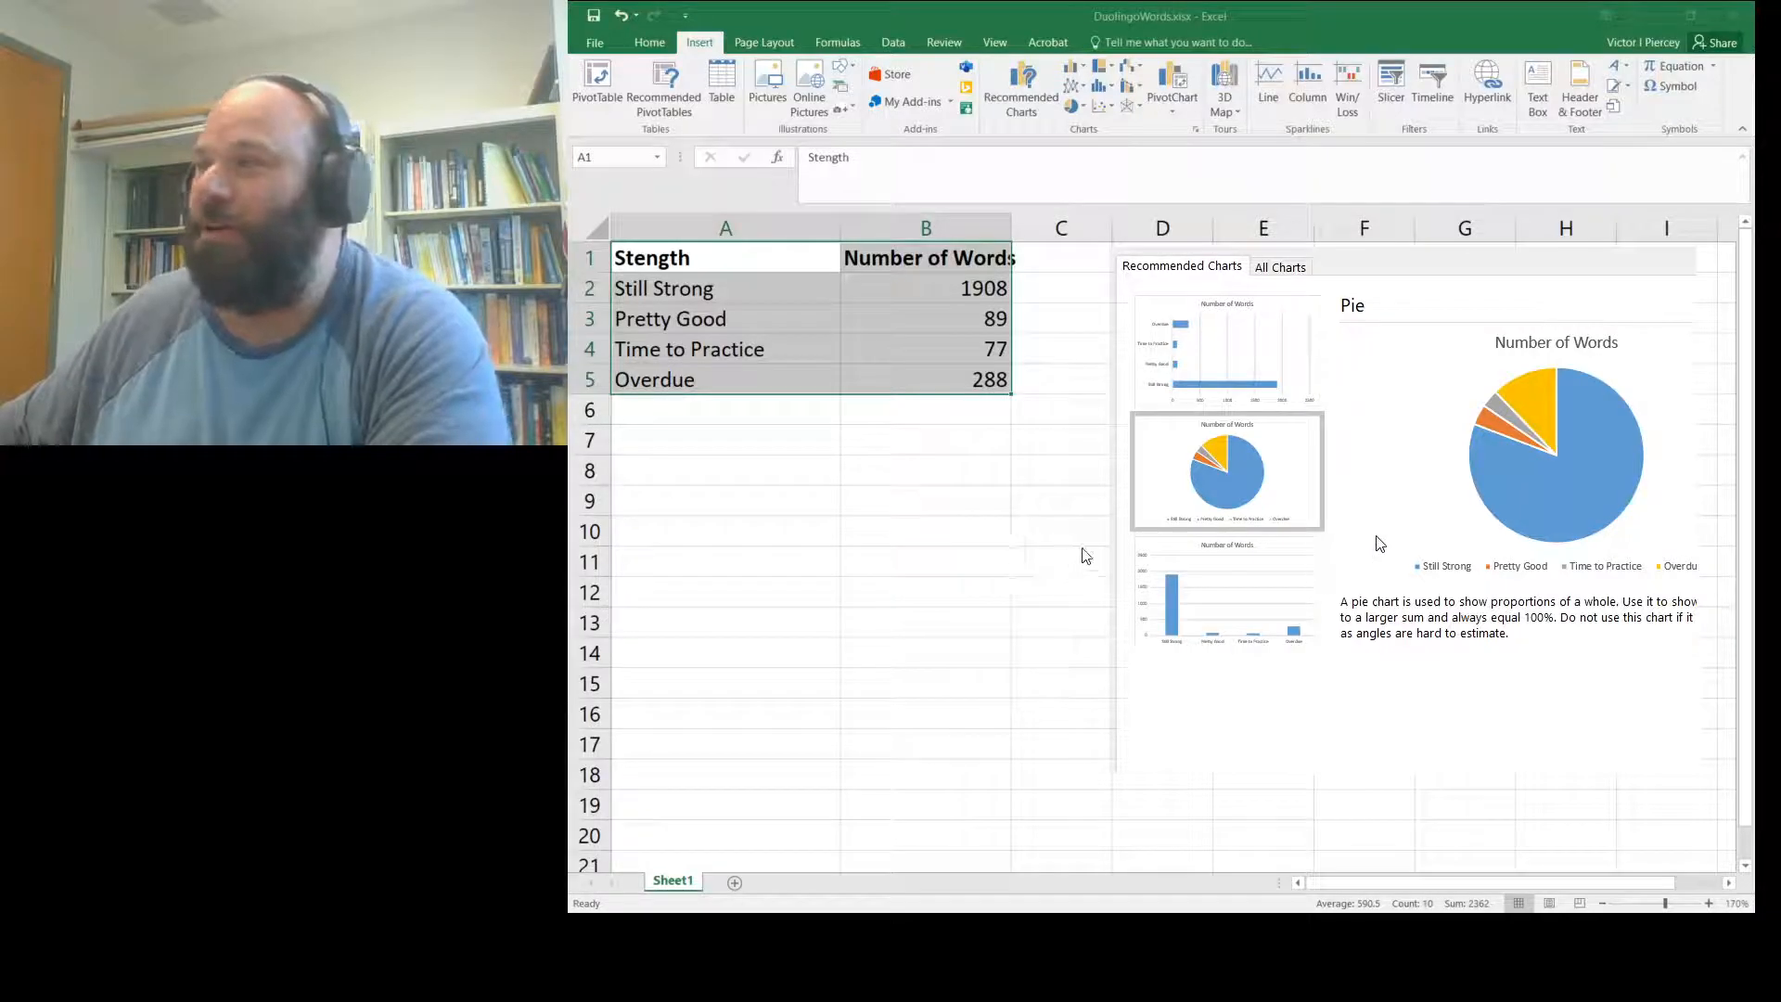
pyautogui.click(1254, 548)
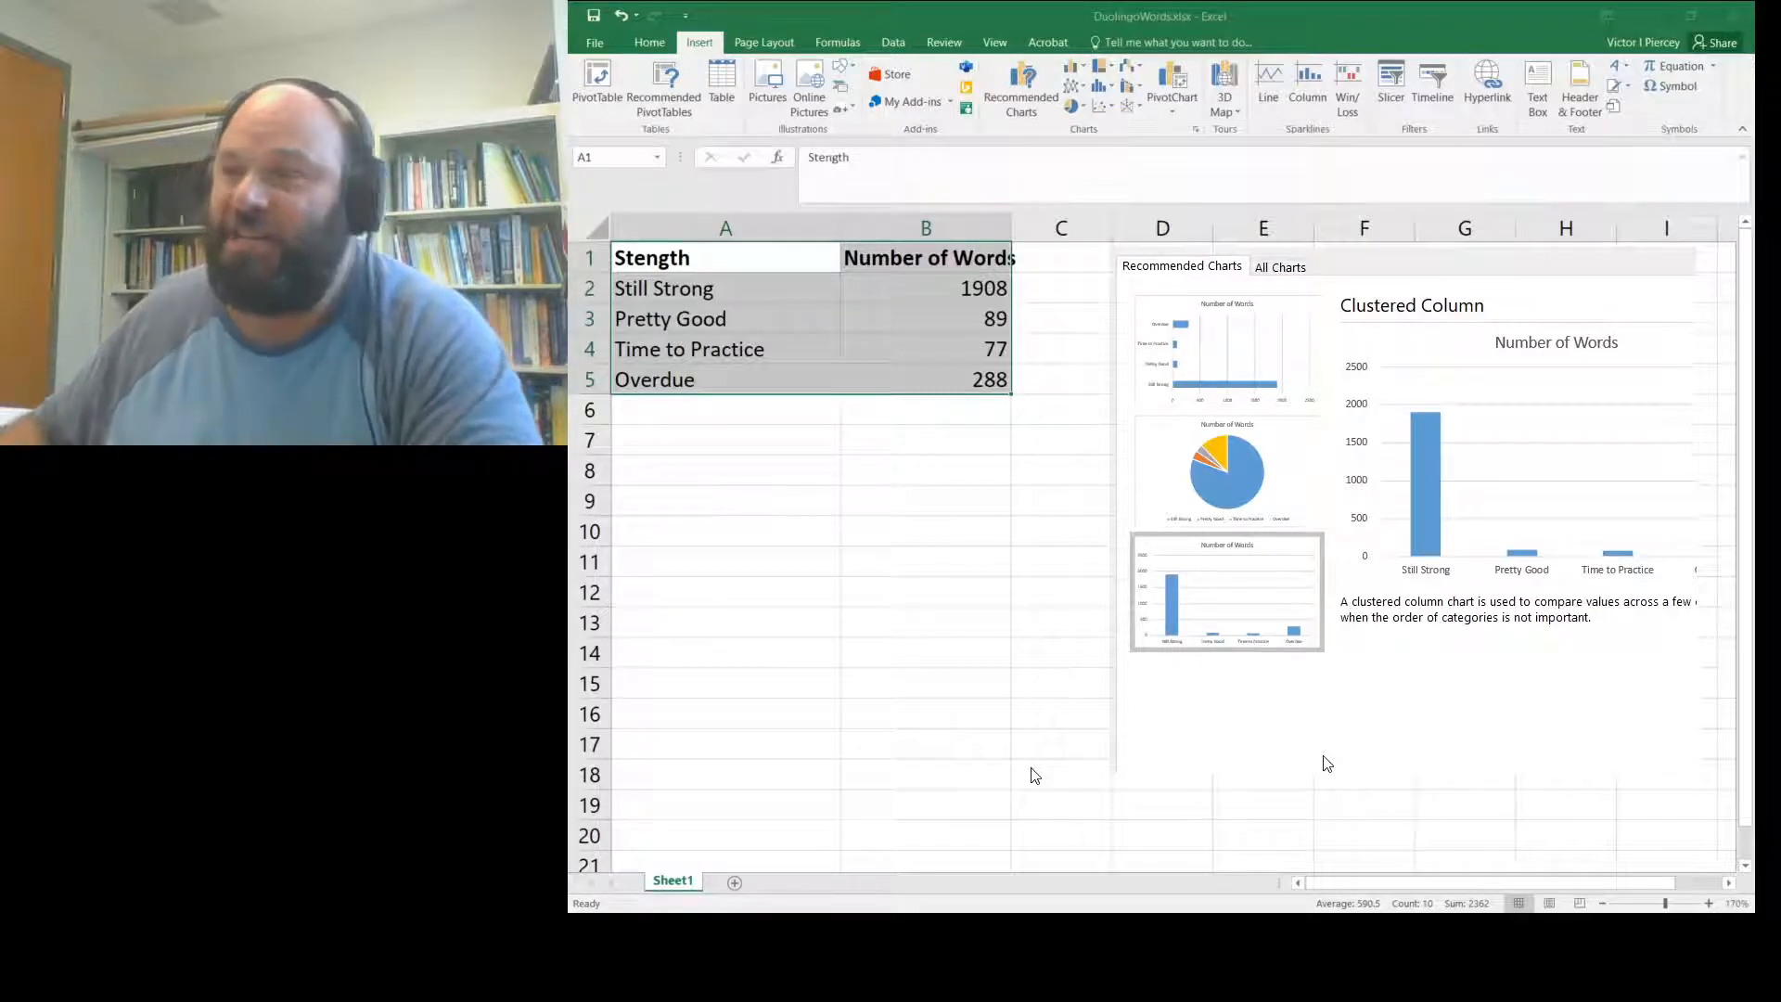
# - Insert the Number of Words clustered column chart and move it to the right of the table
pyautogui.click(1577, 756)
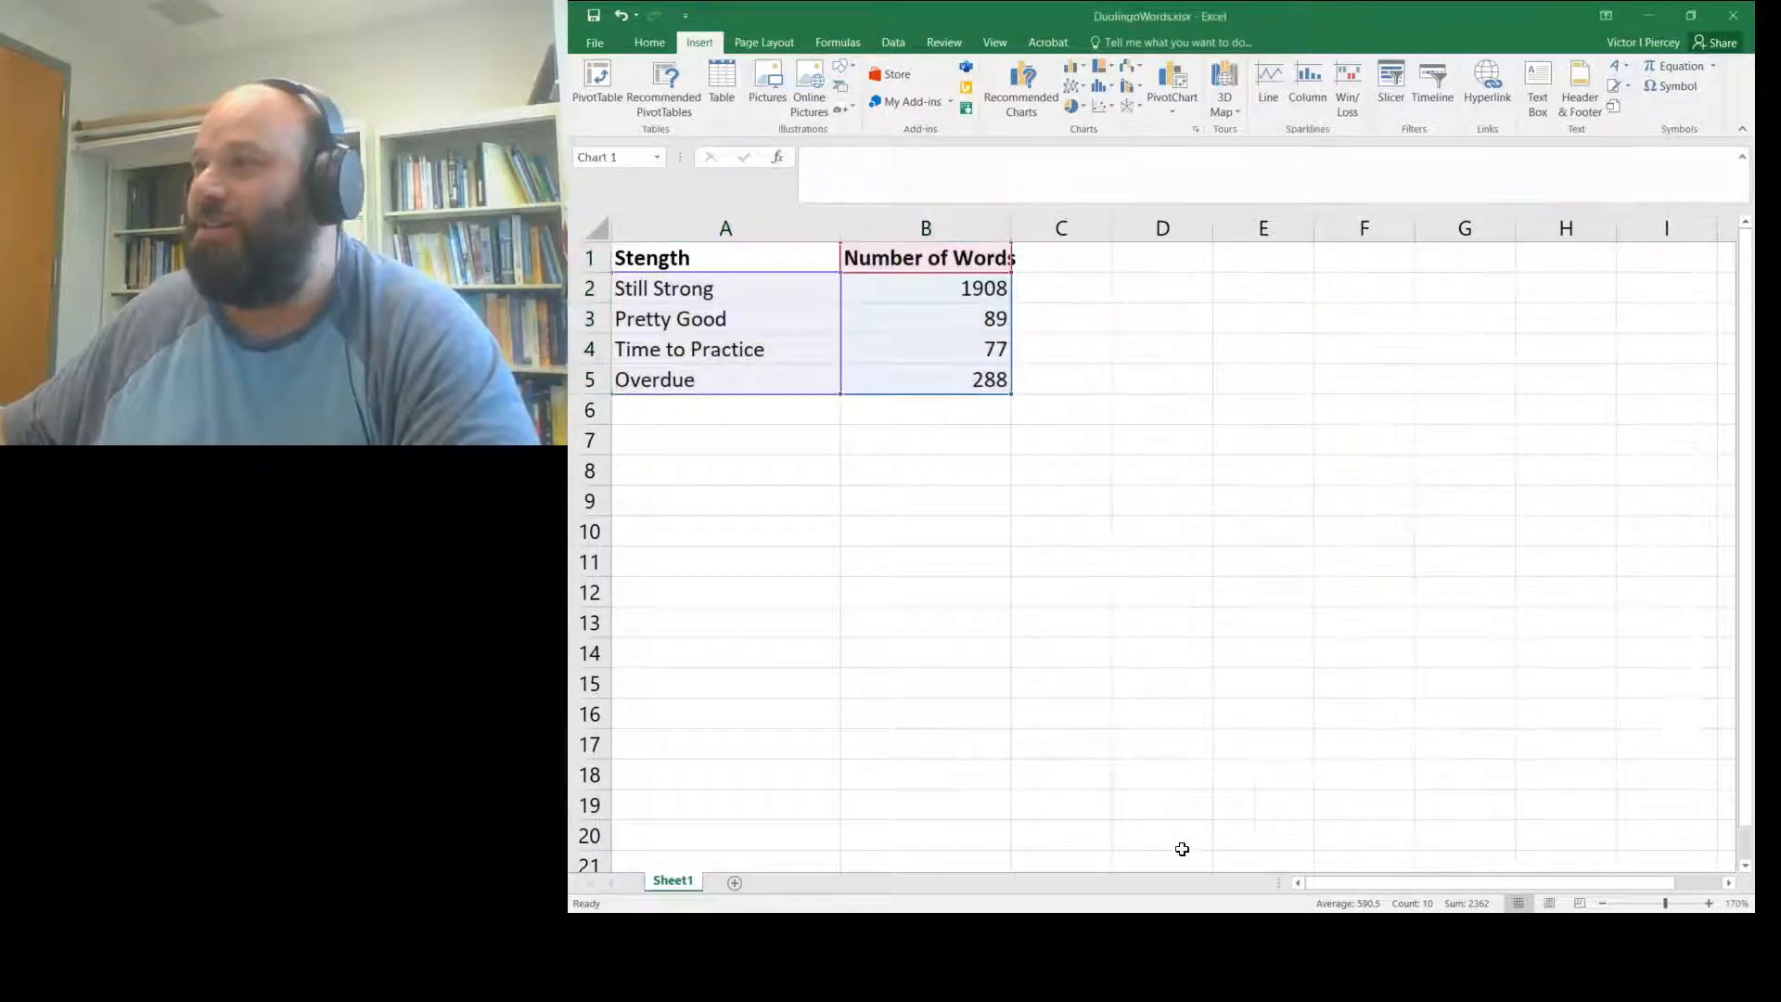
pyautogui.moveTo(1318, 346); pyautogui.dragTo(1402, 270)
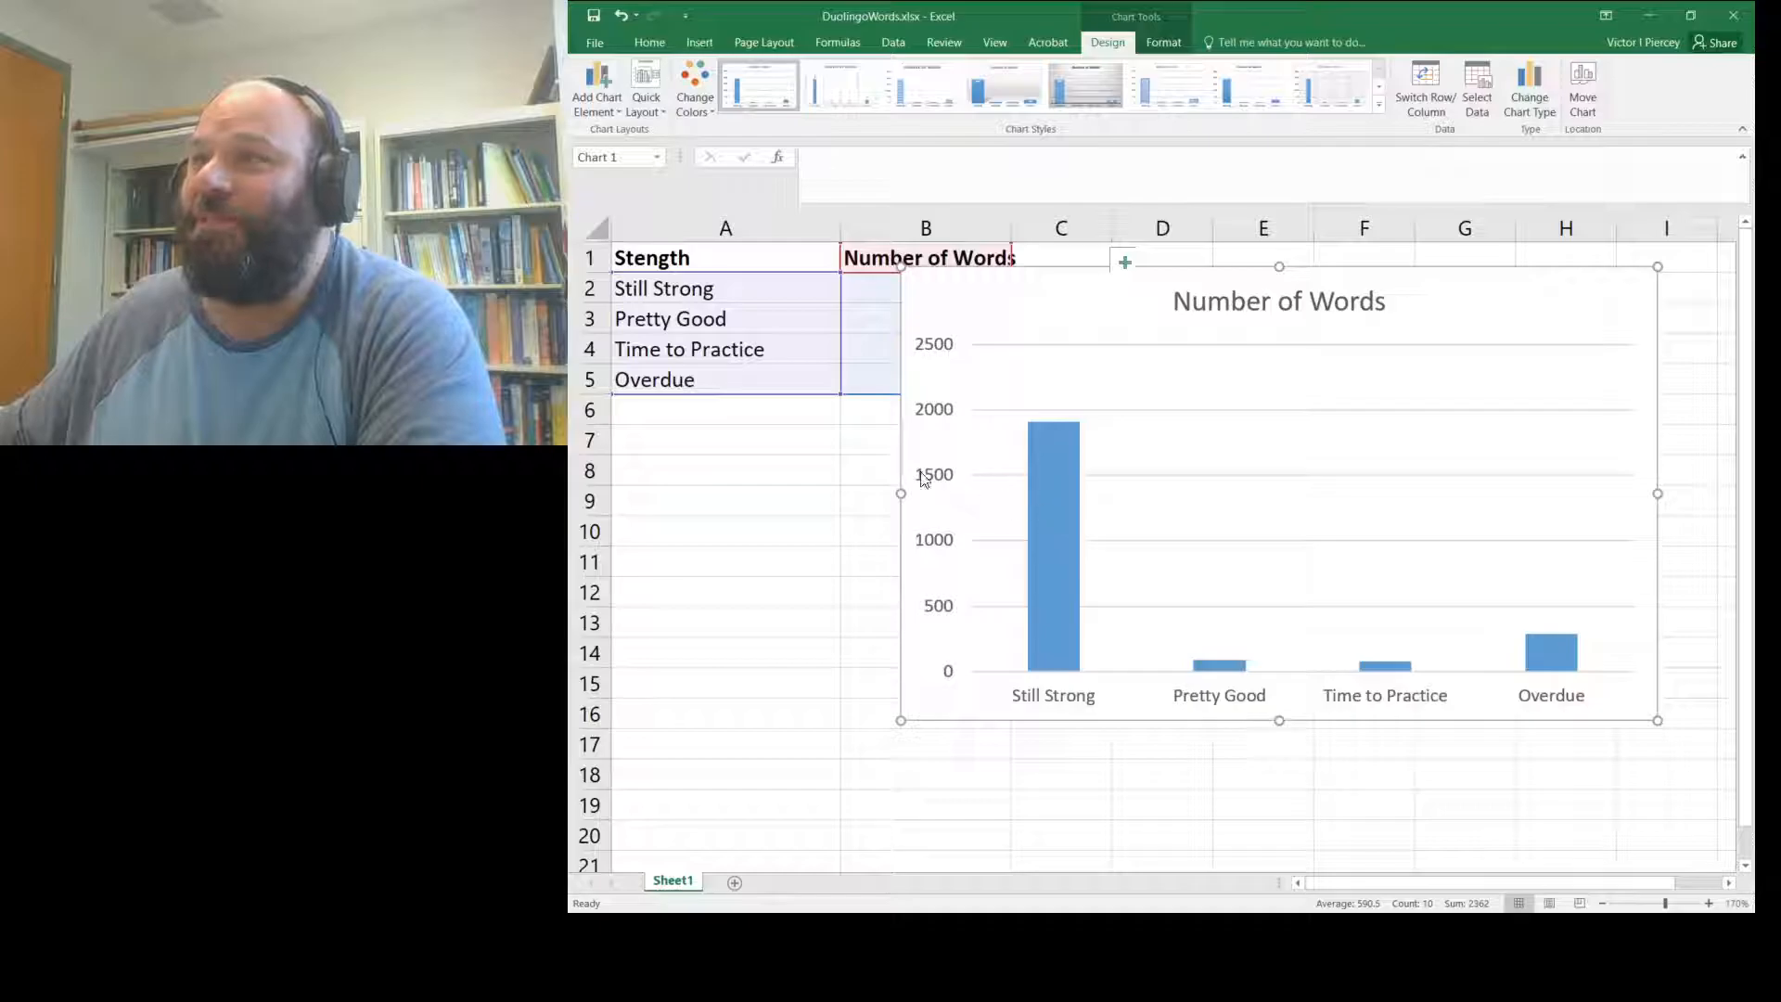
pyautogui.click(700, 42)
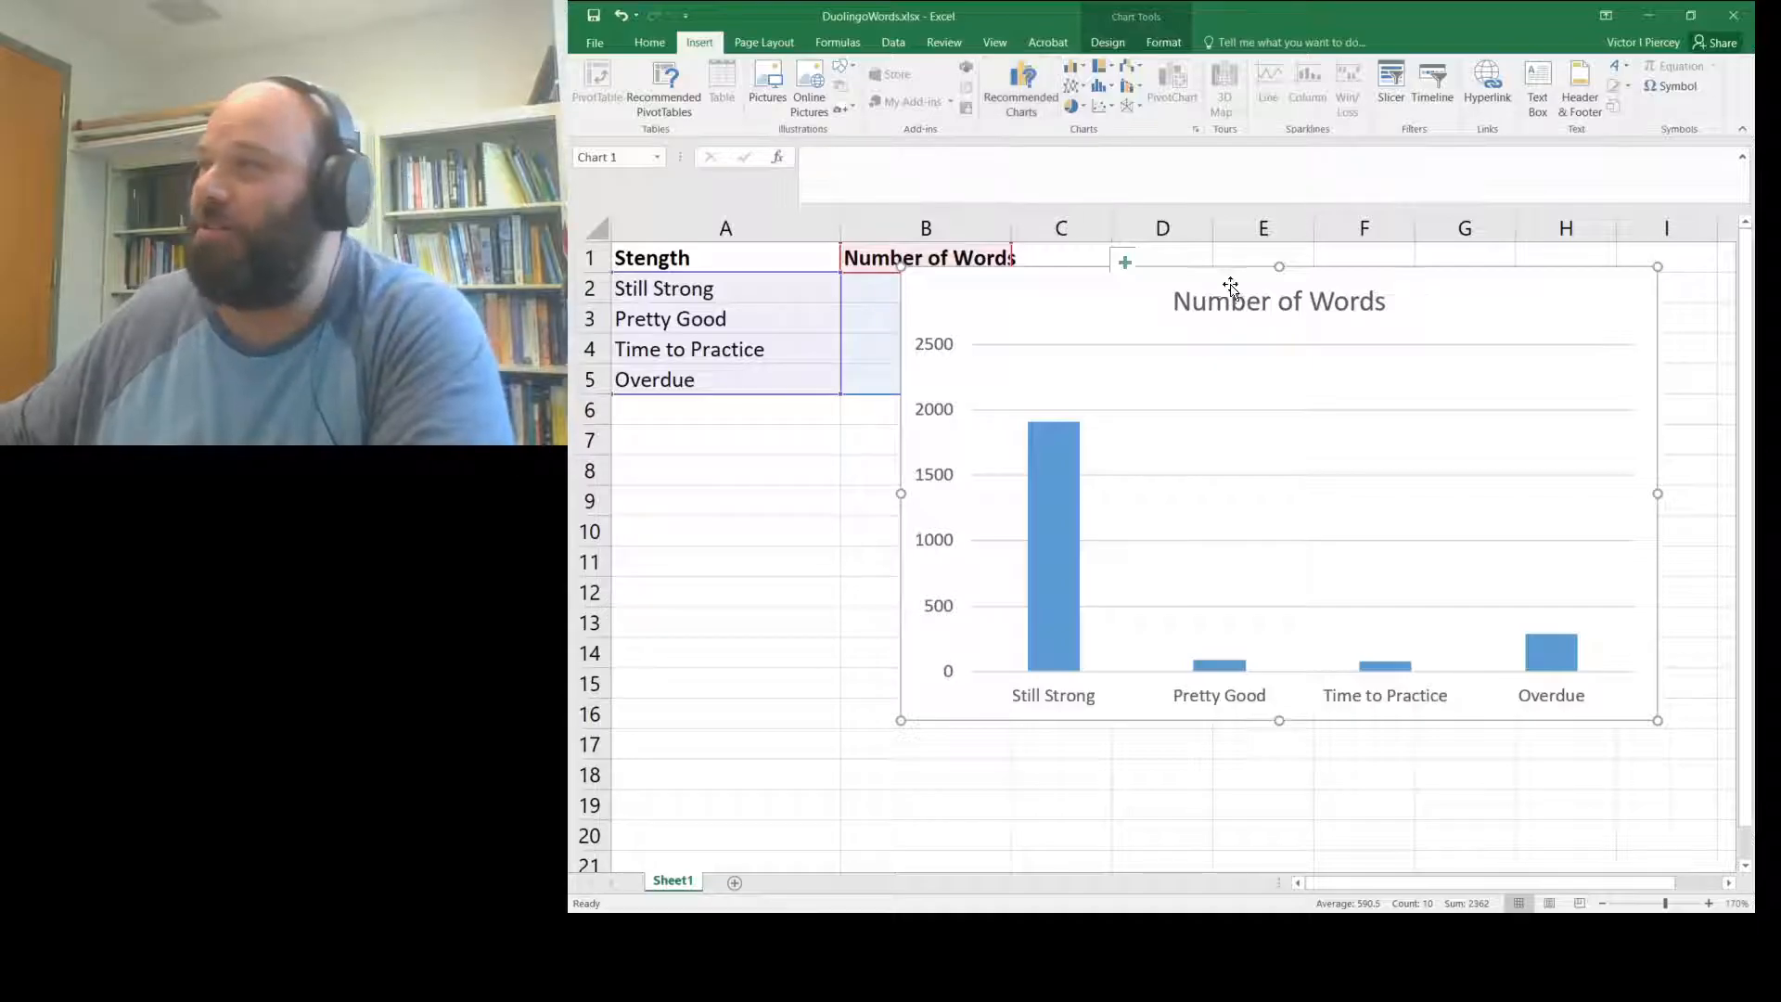
pyautogui.moveTo(1411, 290); pyautogui.dragTo(1684, 203)
pyautogui.moveTo(1582, 282); pyautogui.dragTo(1743, 547)
pyautogui.click(1466, 868)
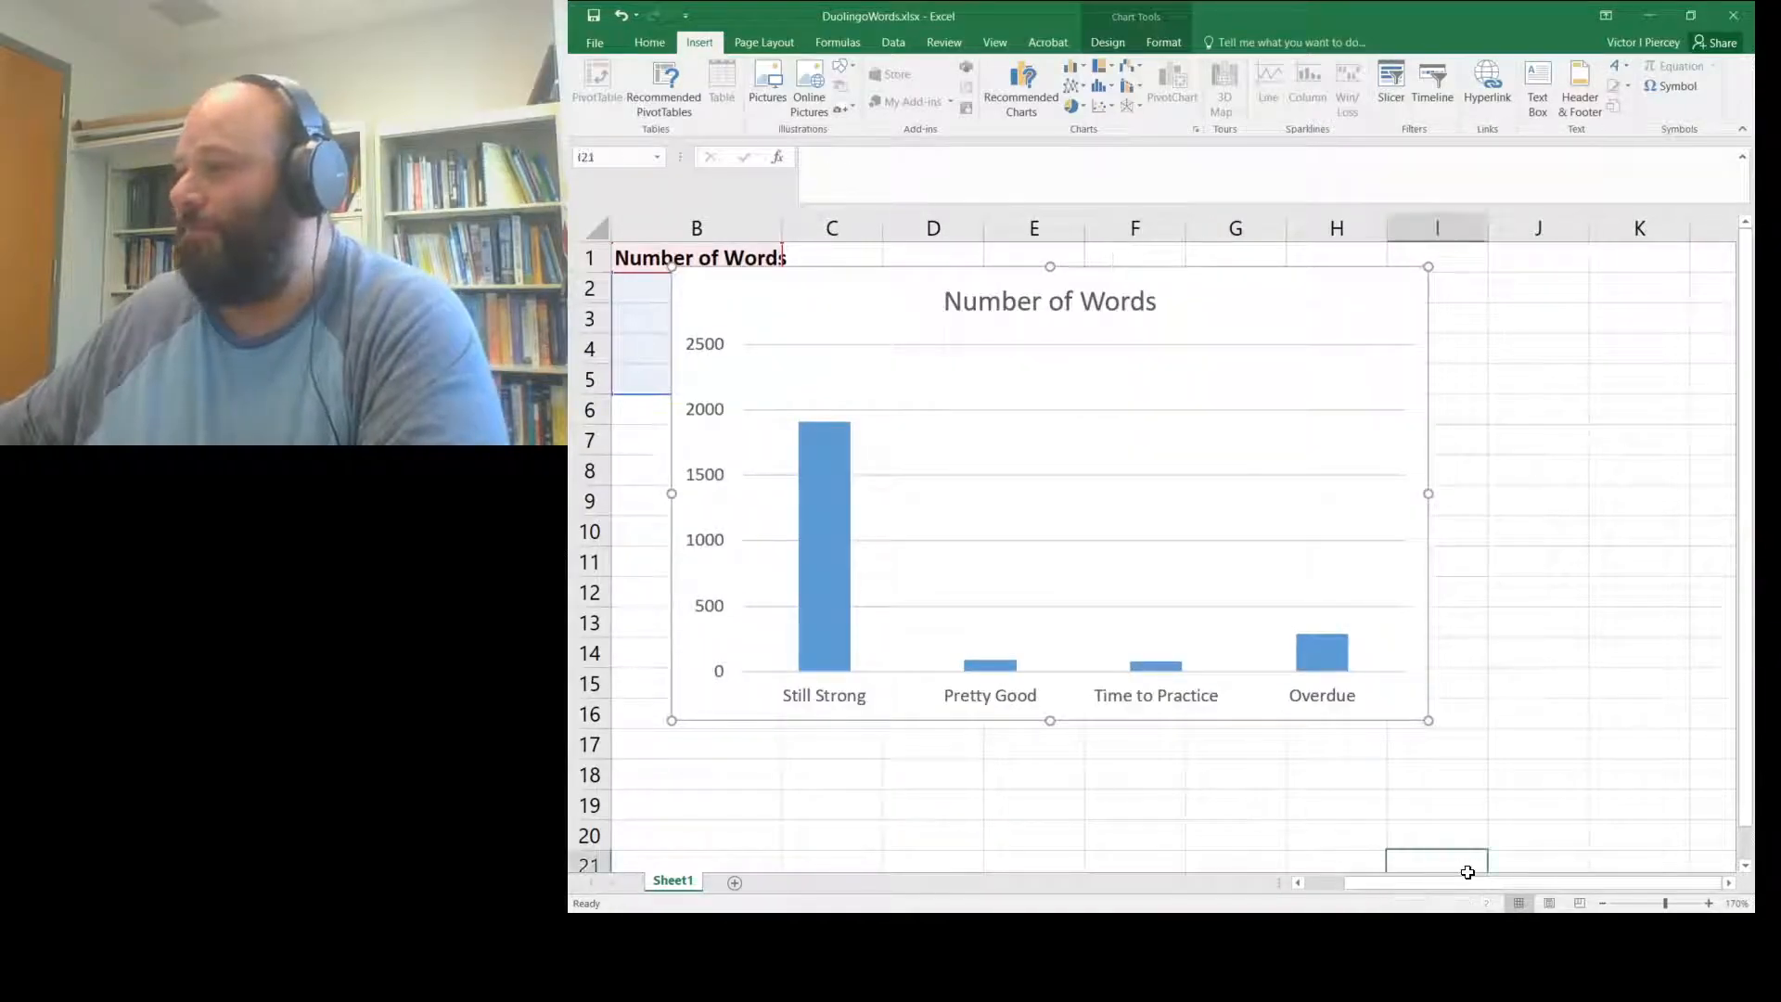
pyautogui.click(1297, 882)
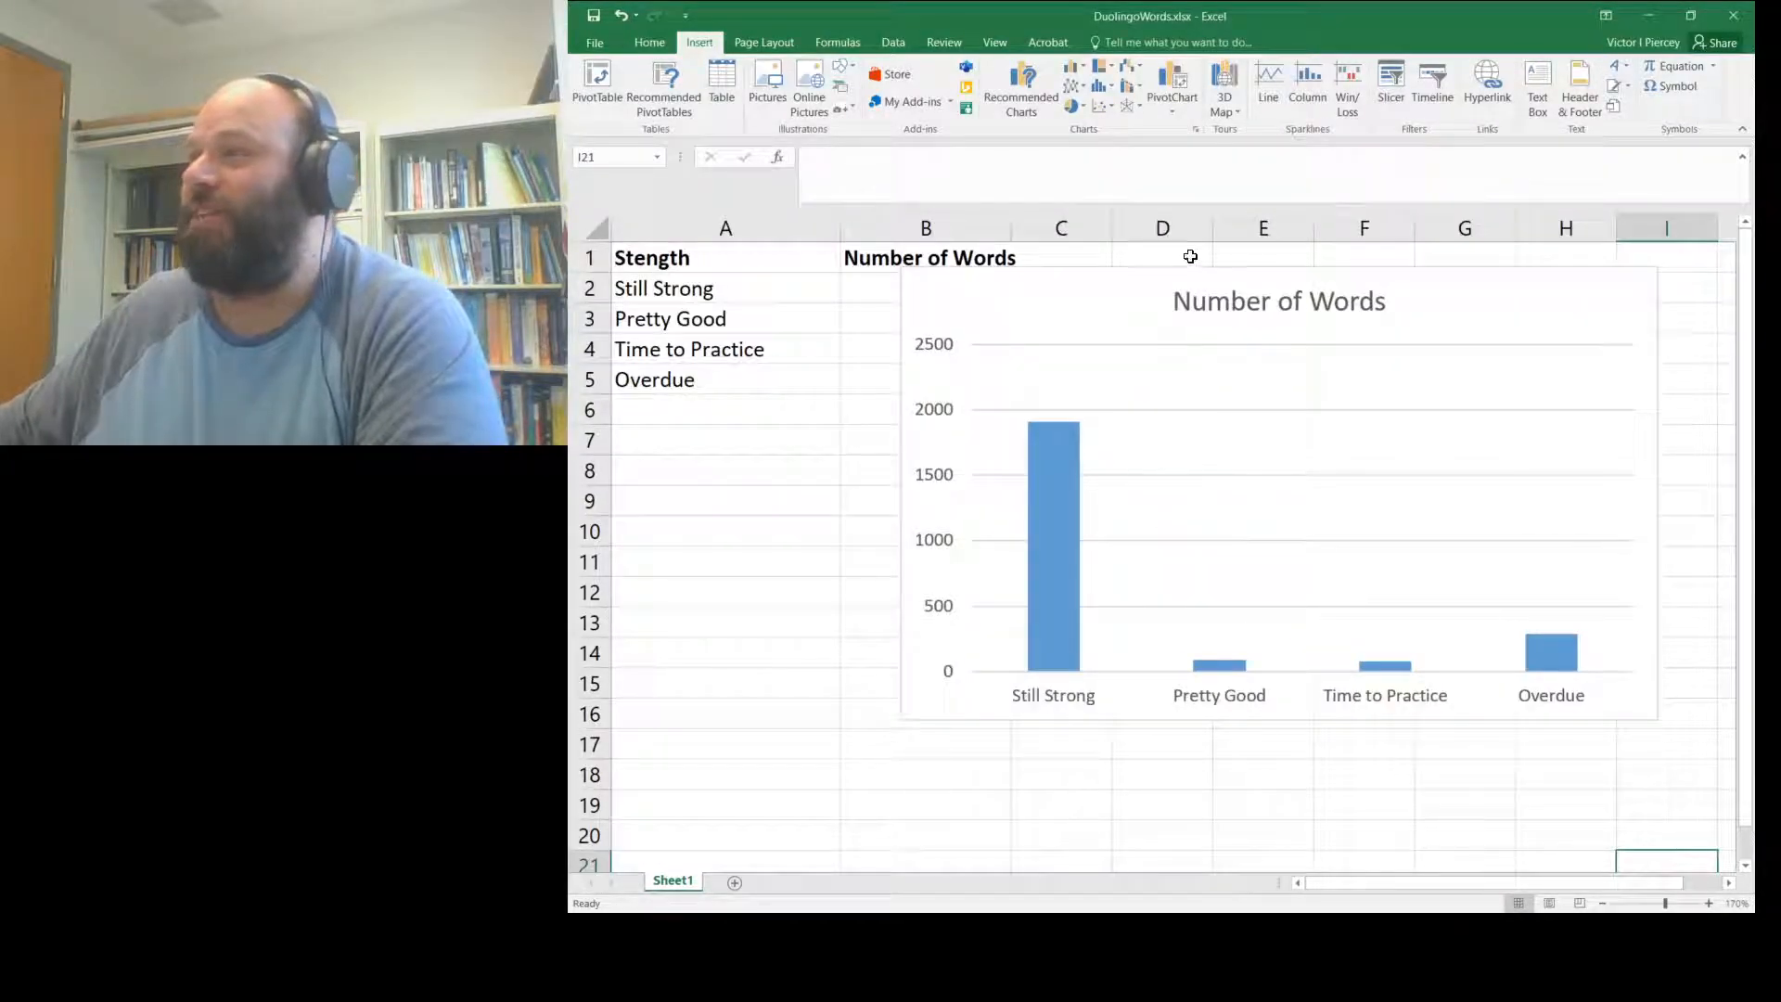
pyautogui.click(1092, 280)
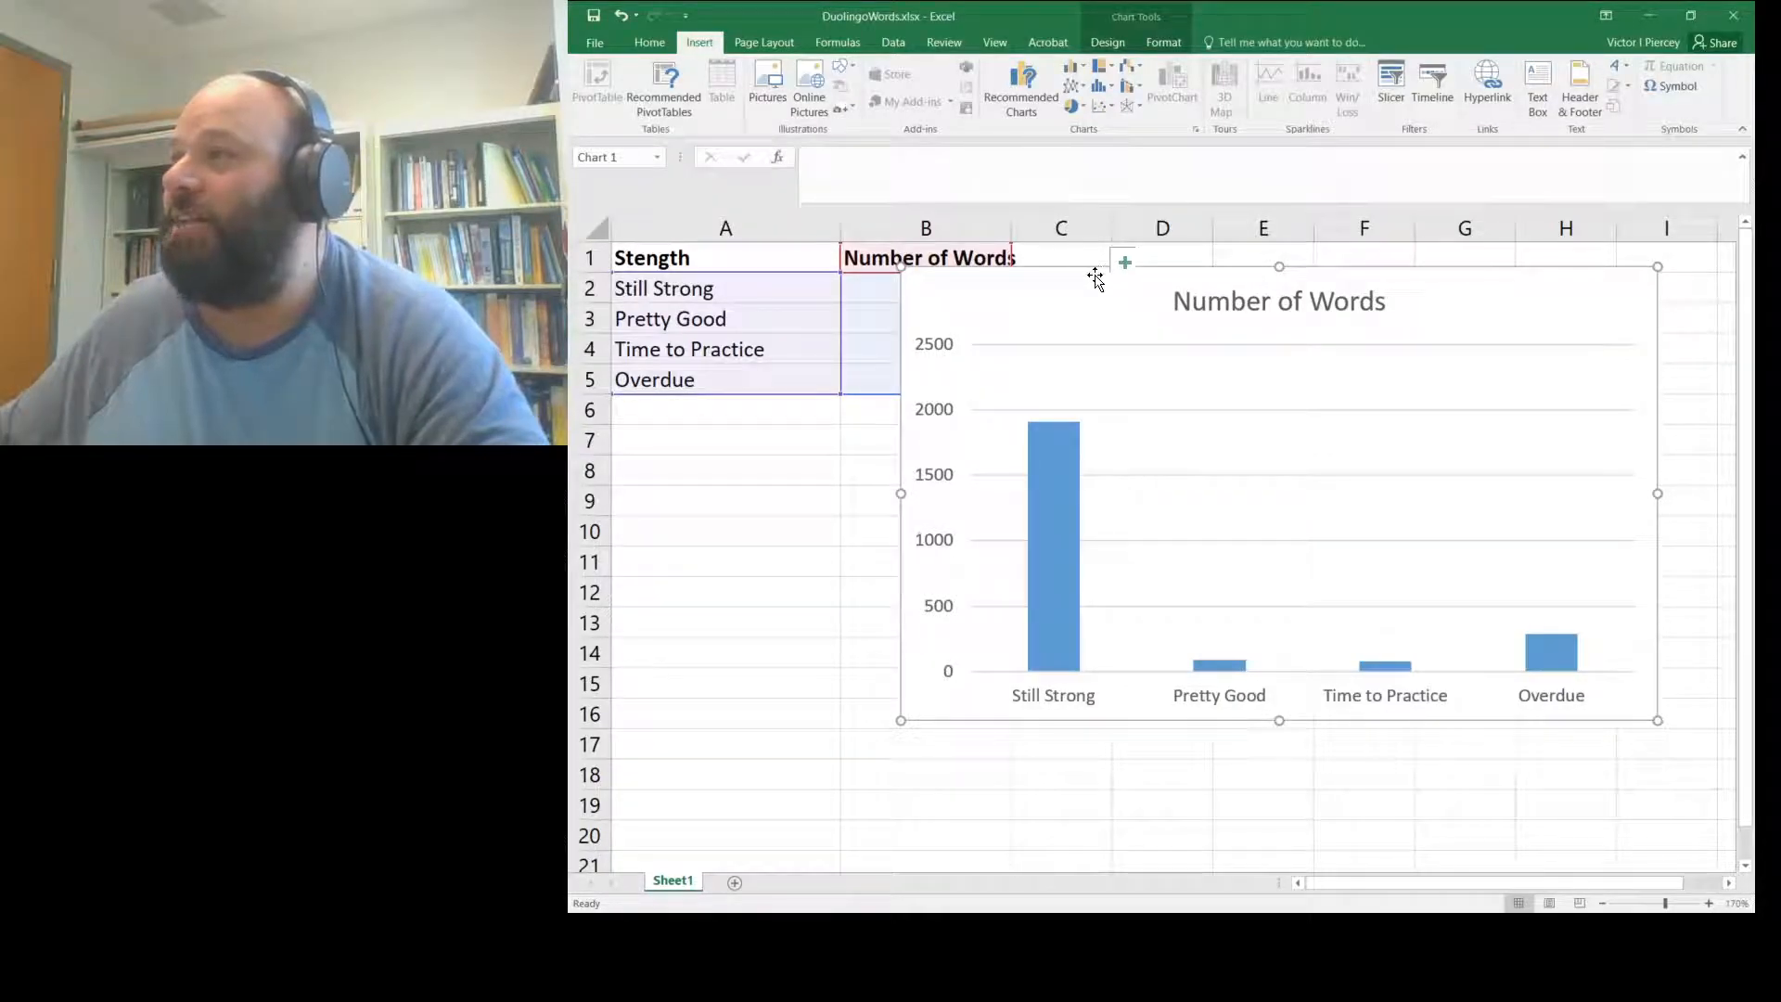
# - Delete the selected column chart and select cell A6 below Overdue
pyautogui.press('Delete')
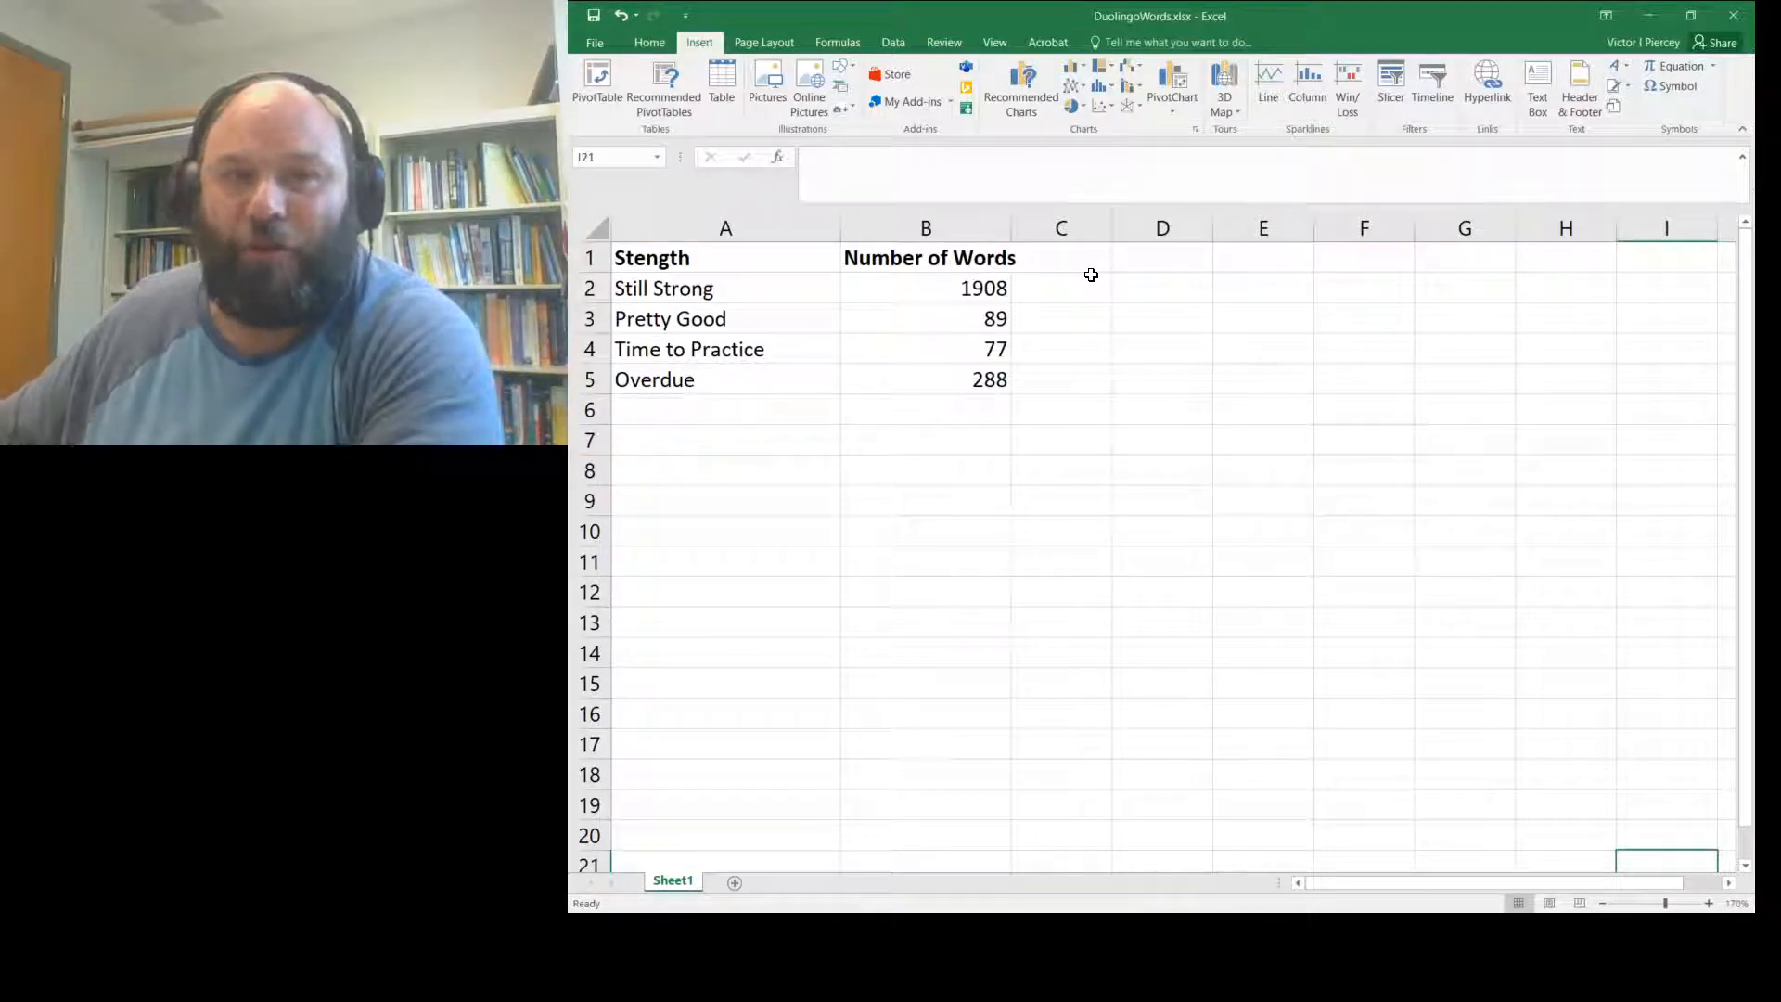
pyautogui.click(726, 407)
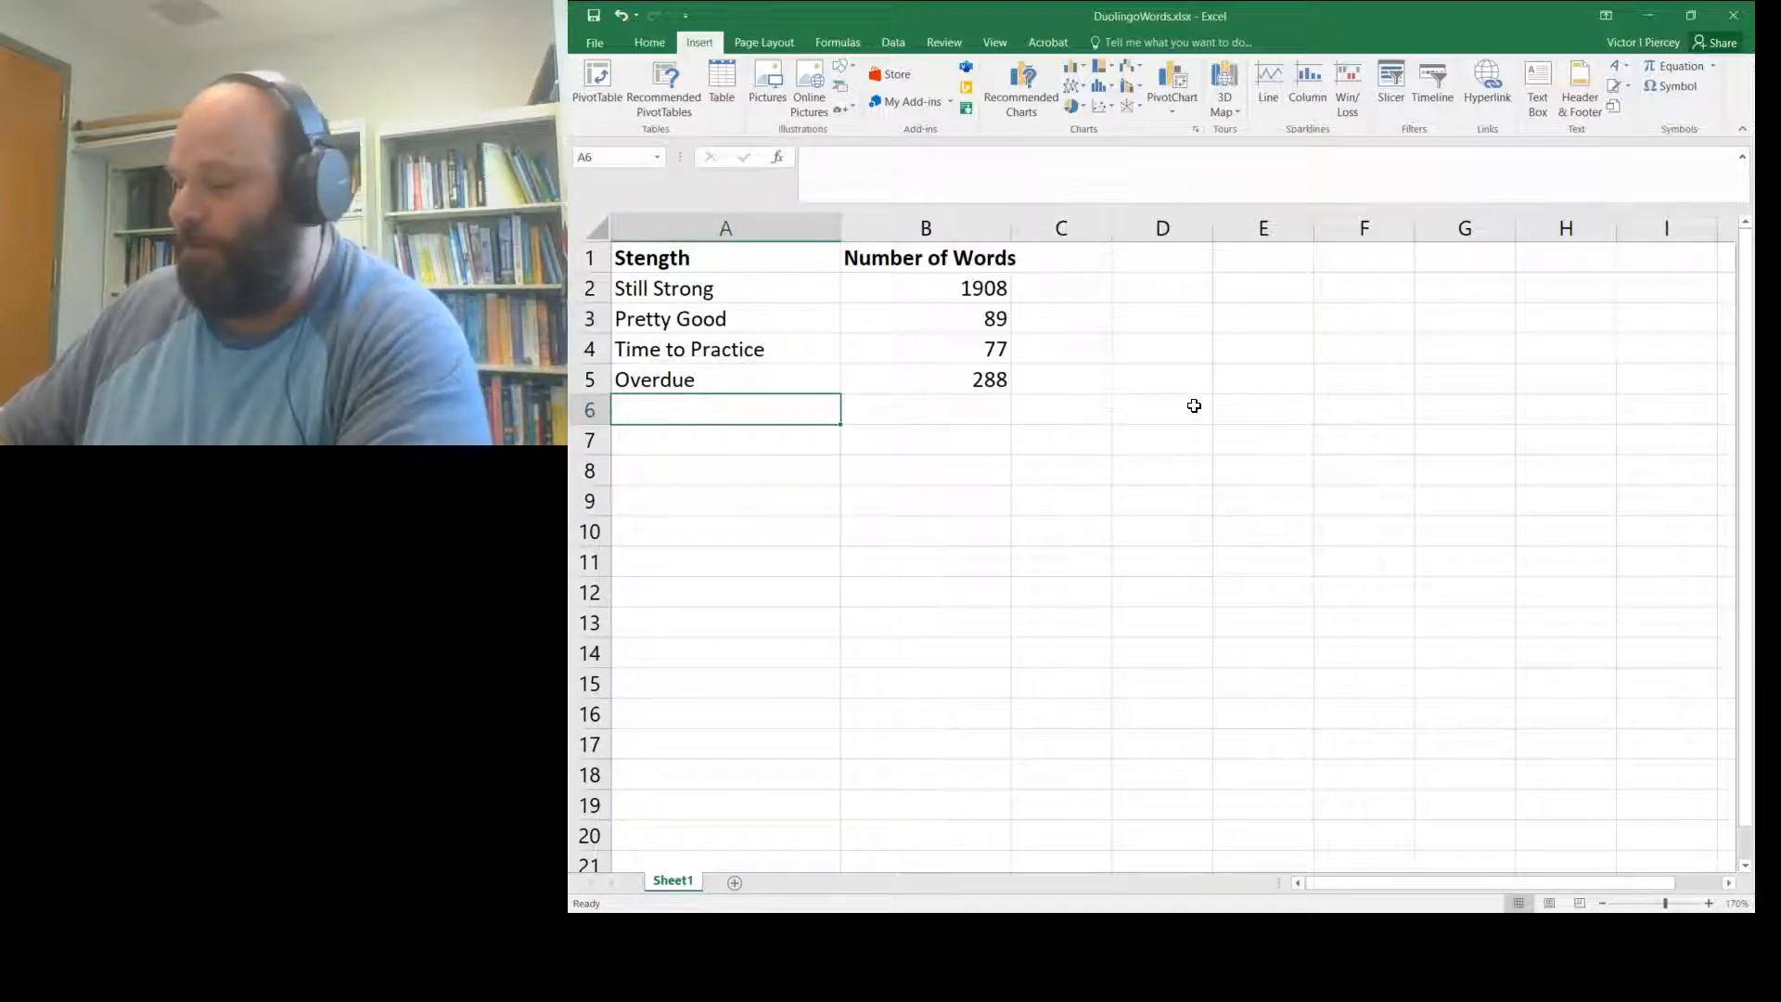
pyautogui.click(996, 420)
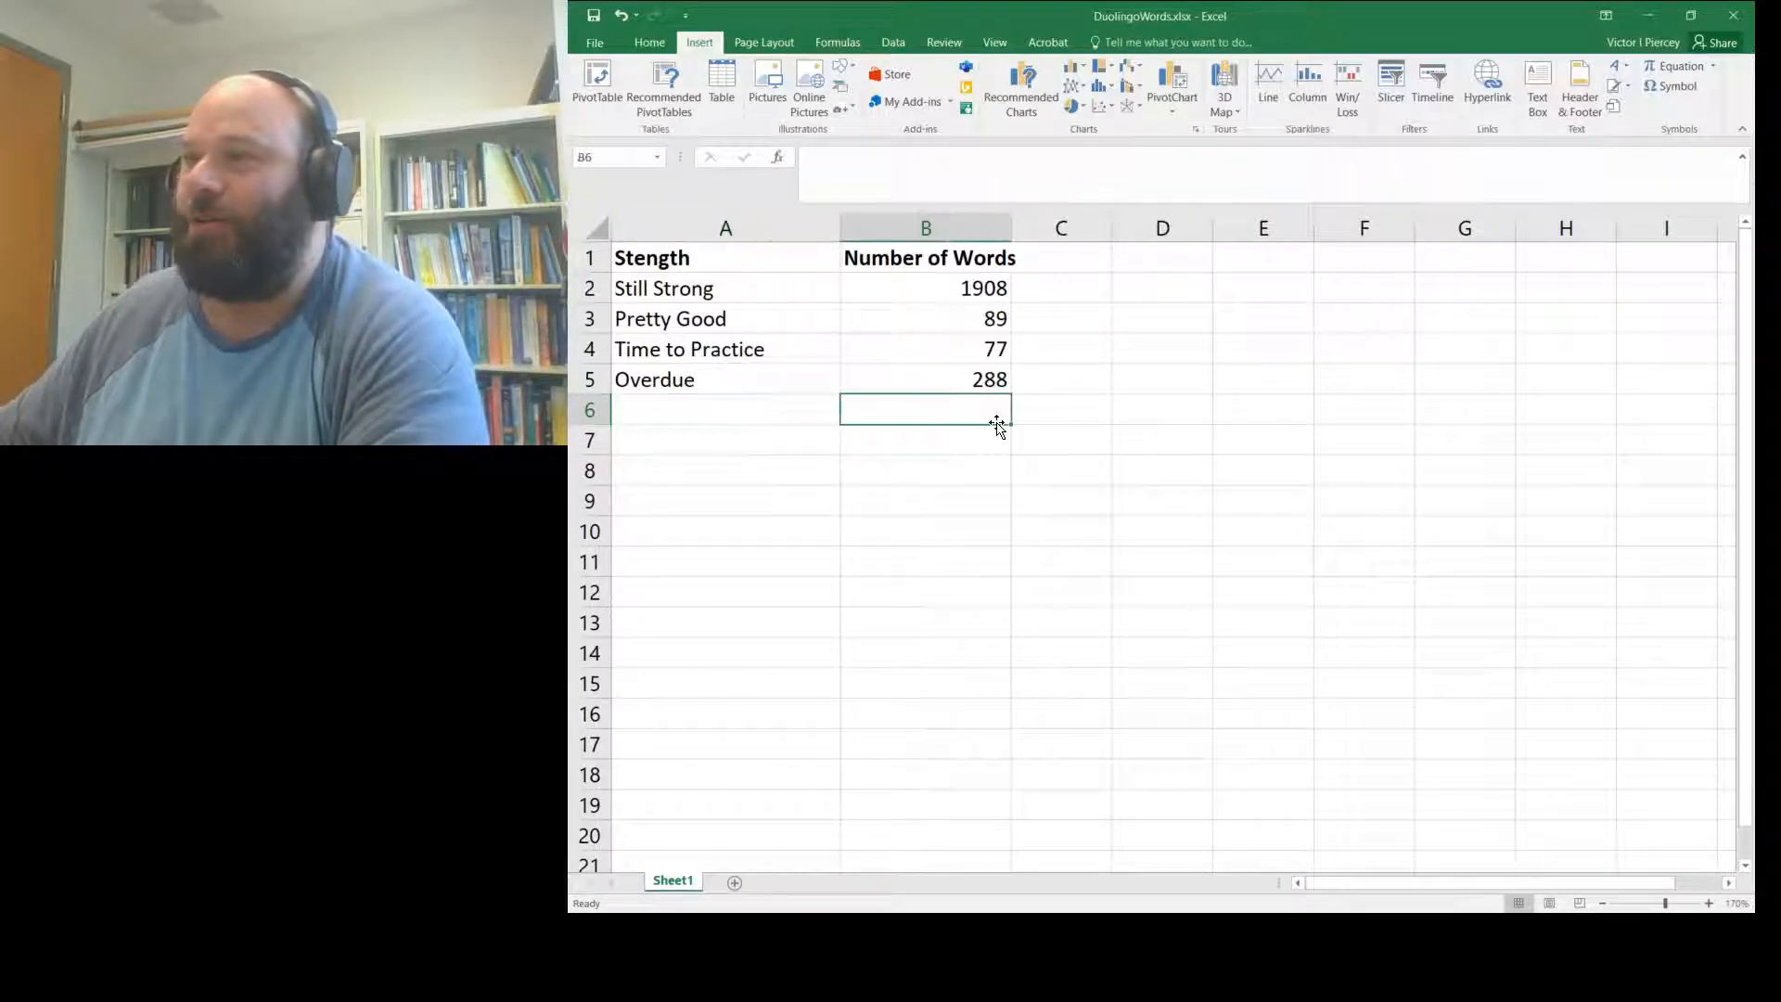
pyautogui.click(768, 419)
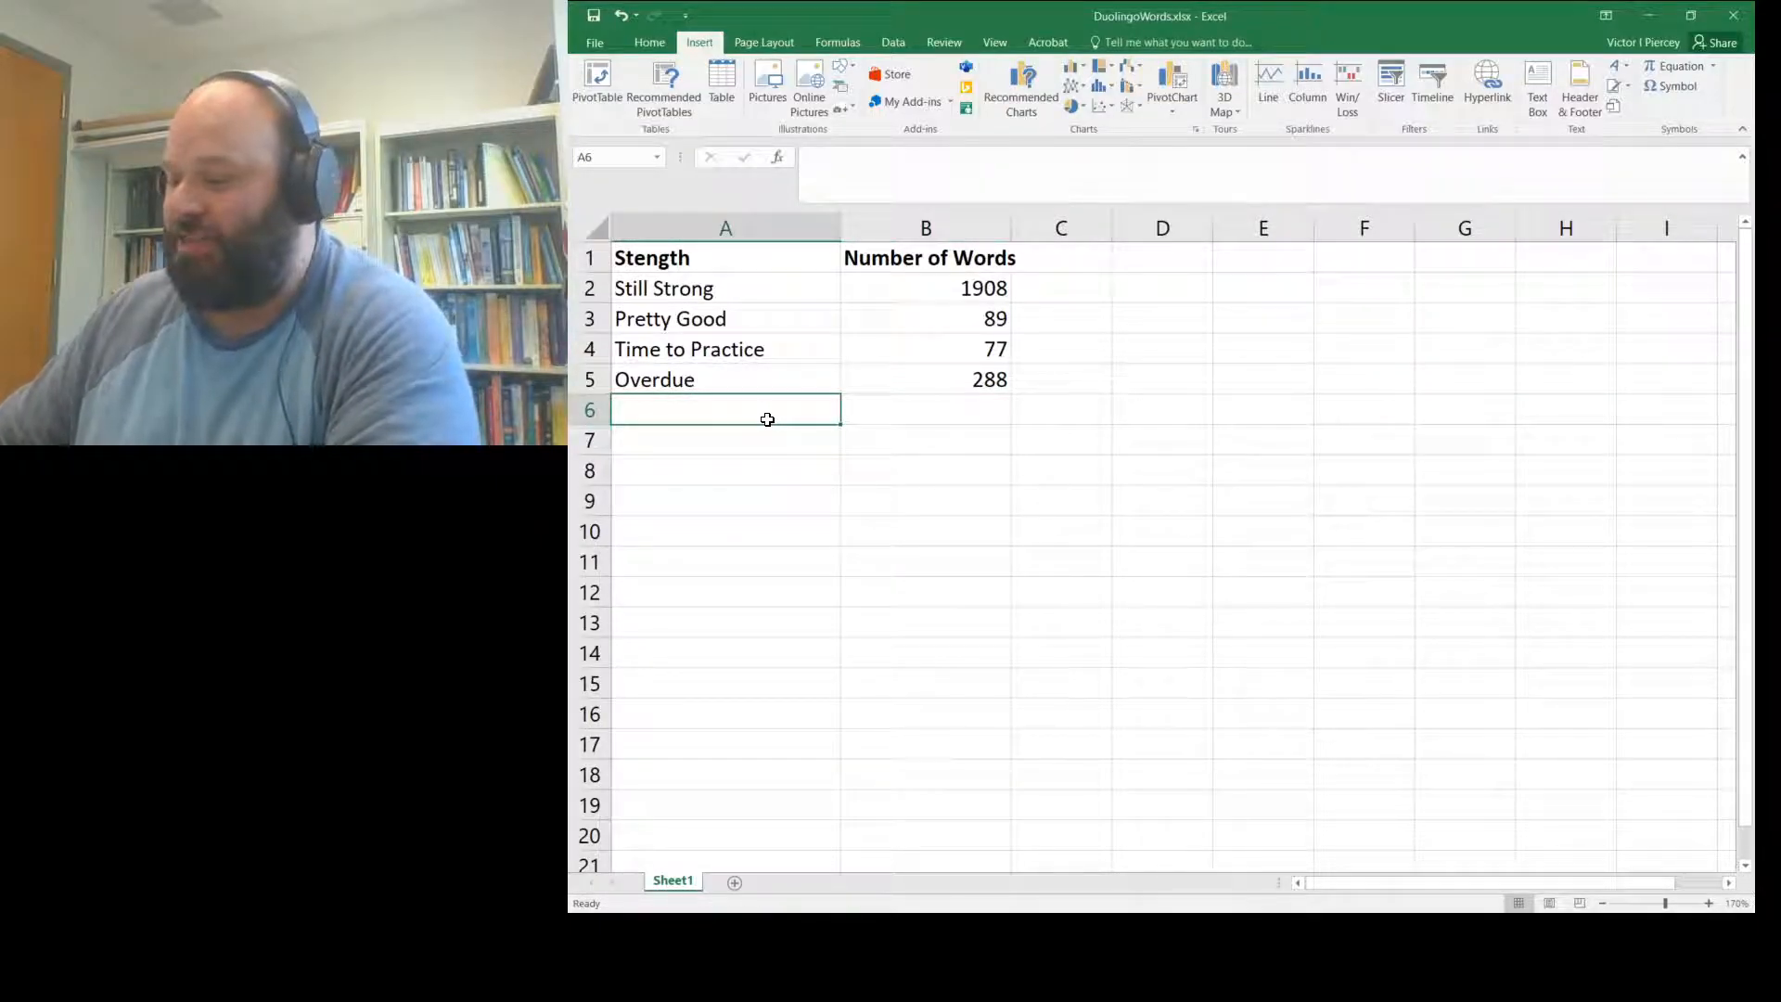
pyautogui.write('Total')
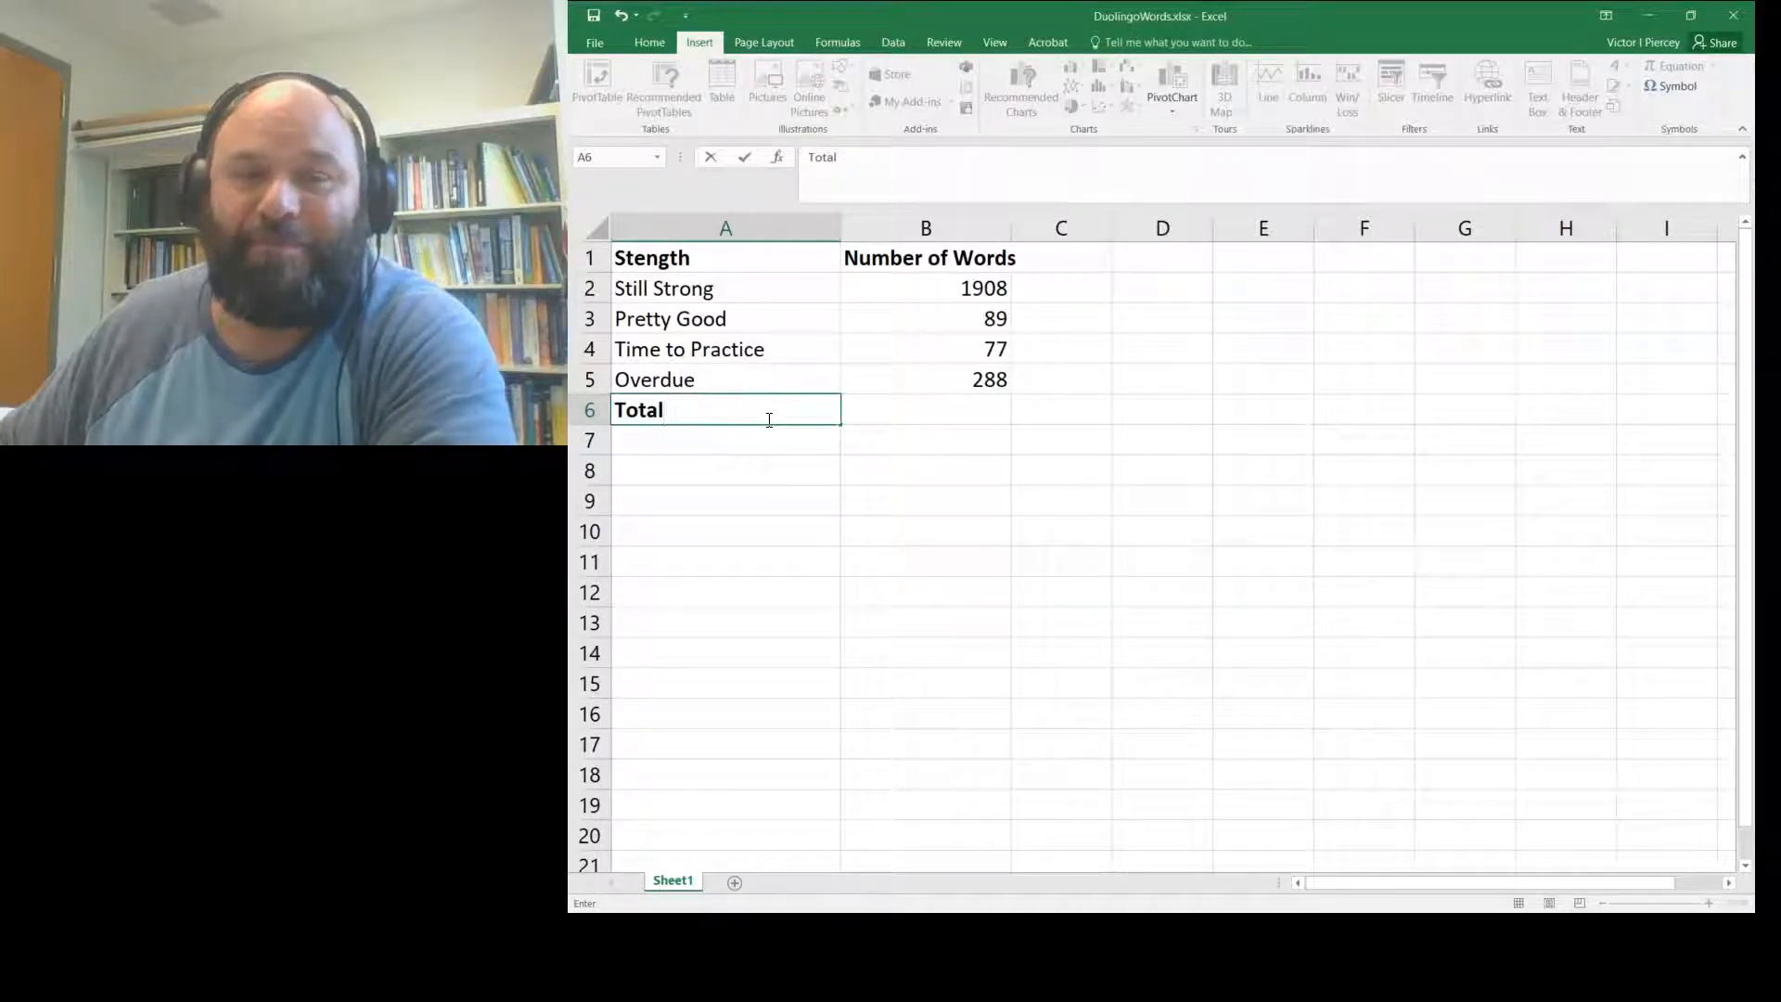
pyautogui.press('Return')
pyautogui.press('Right')
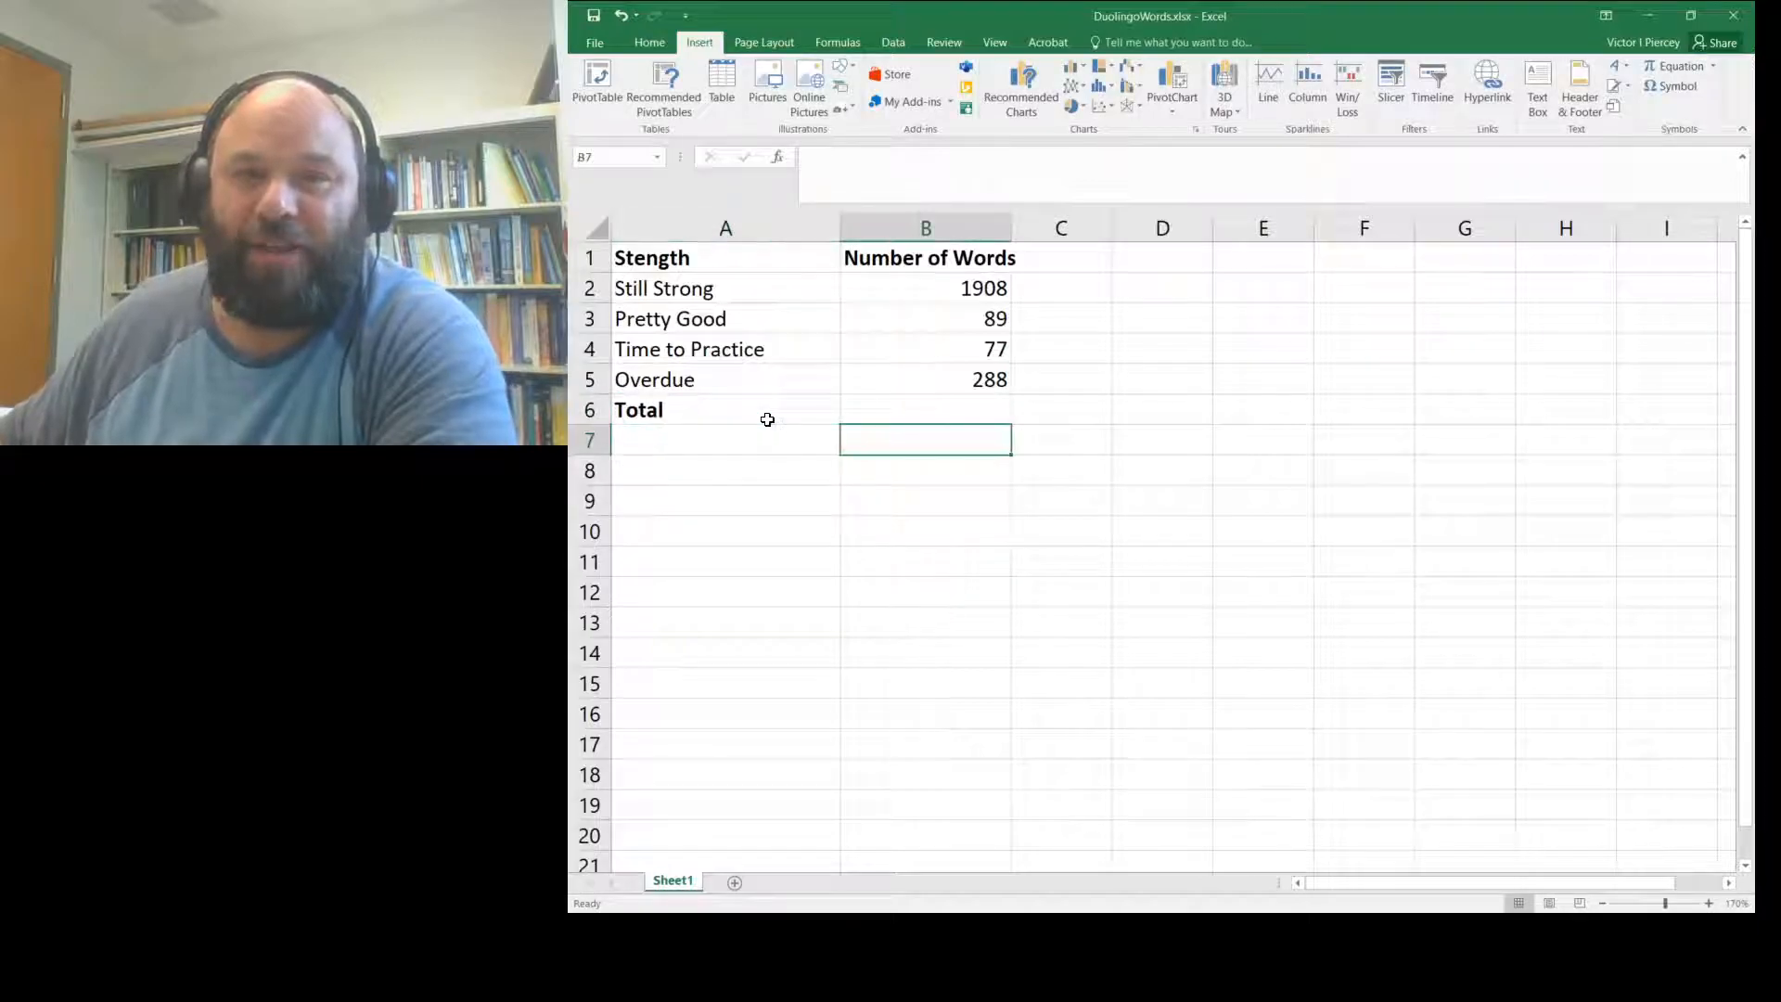
pyautogui.press('Up')
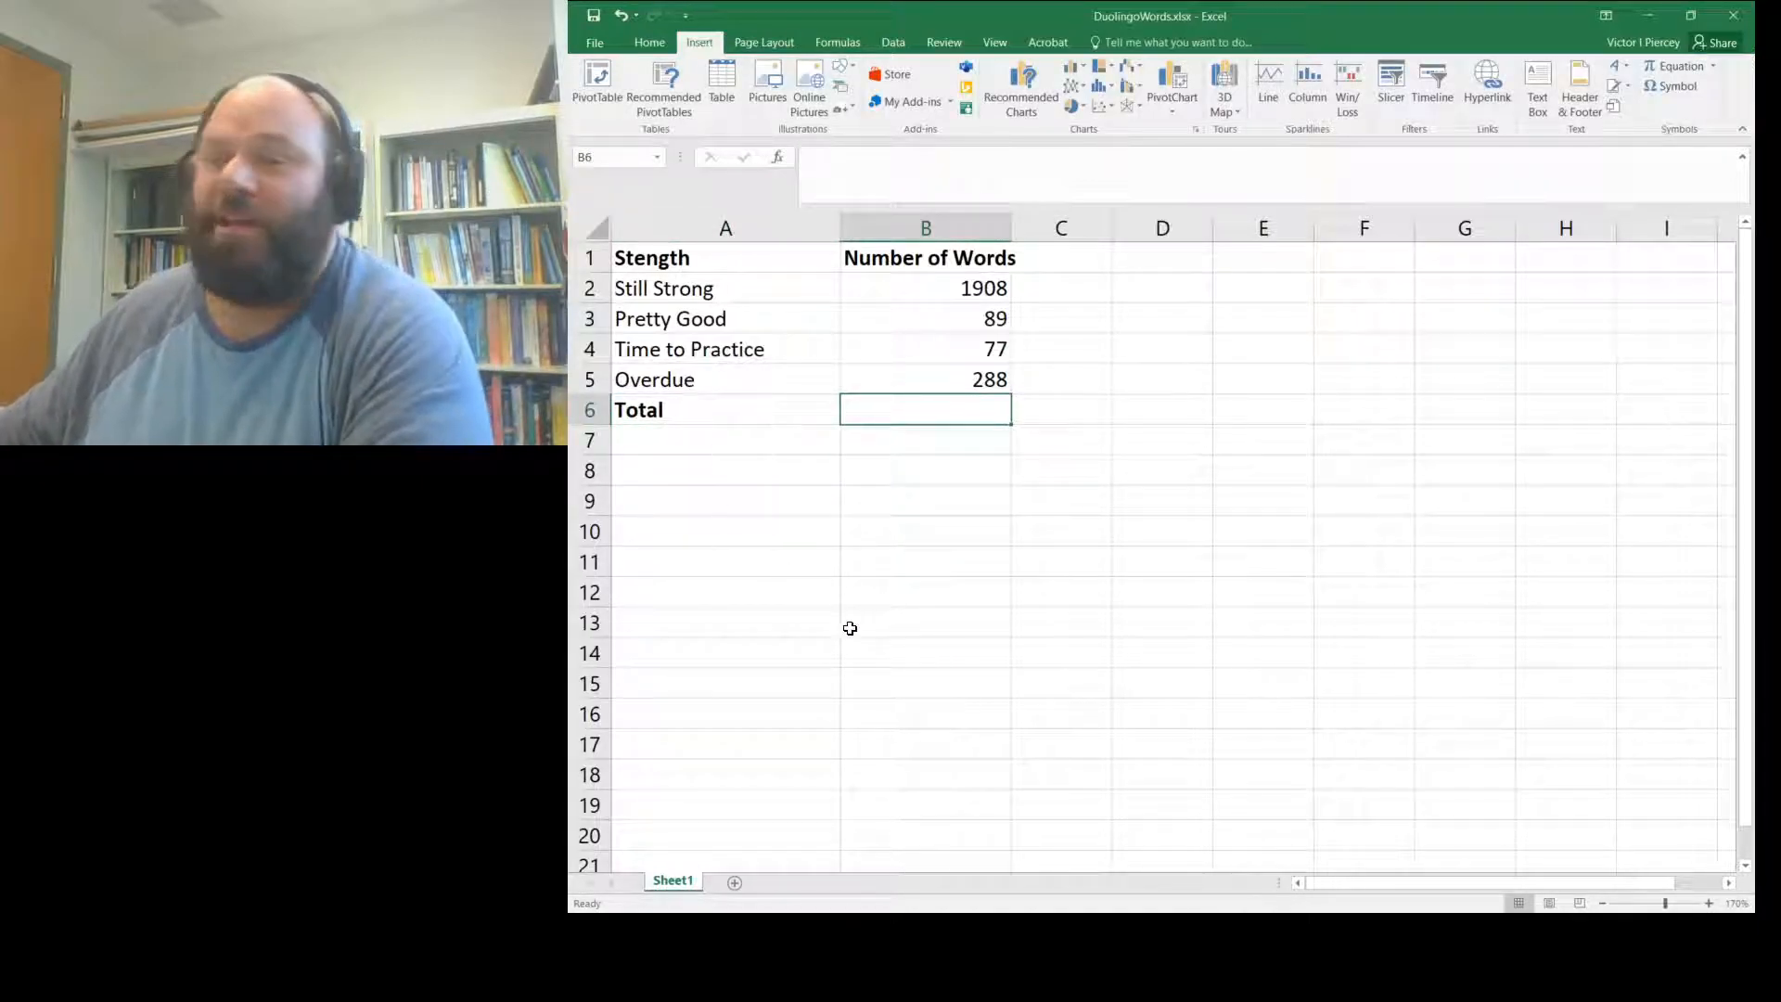
pyautogui.click(935, 287)
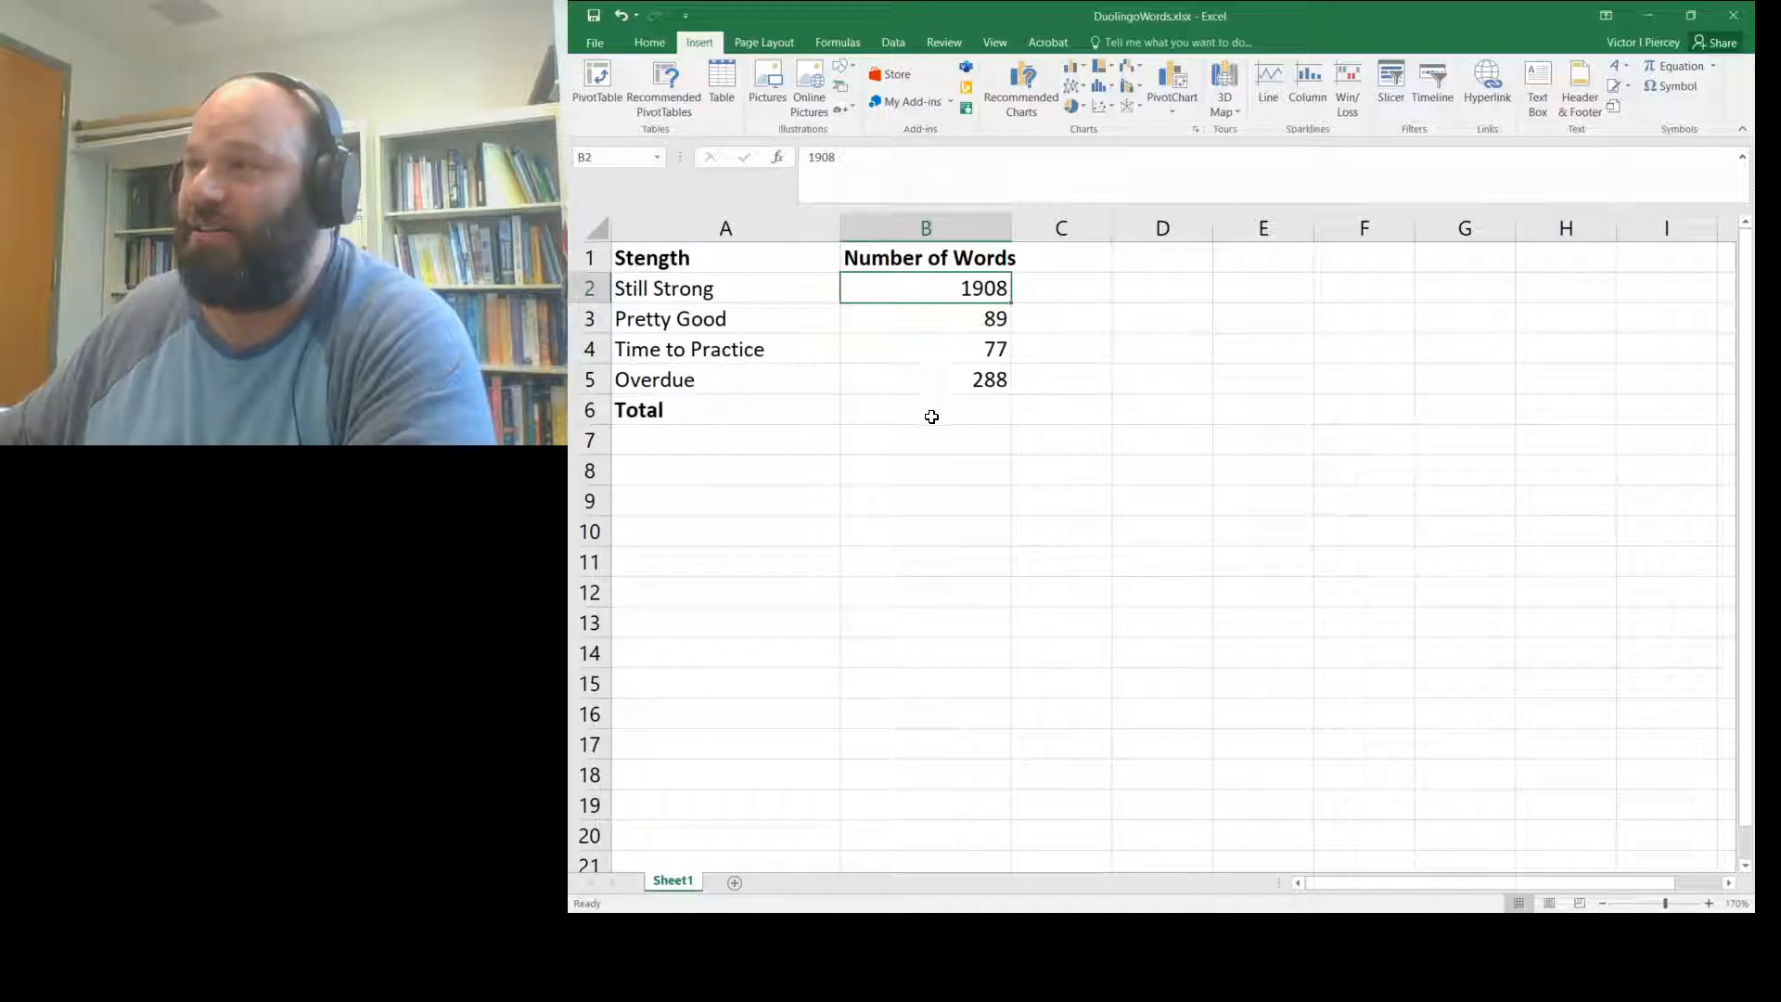
# - AutoSum the word counts B2:B5 into B6, giving a total of 2362
pyautogui.keyDown('shift'); pyautogui.click(931, 416); pyautogui.keyUp('shift')
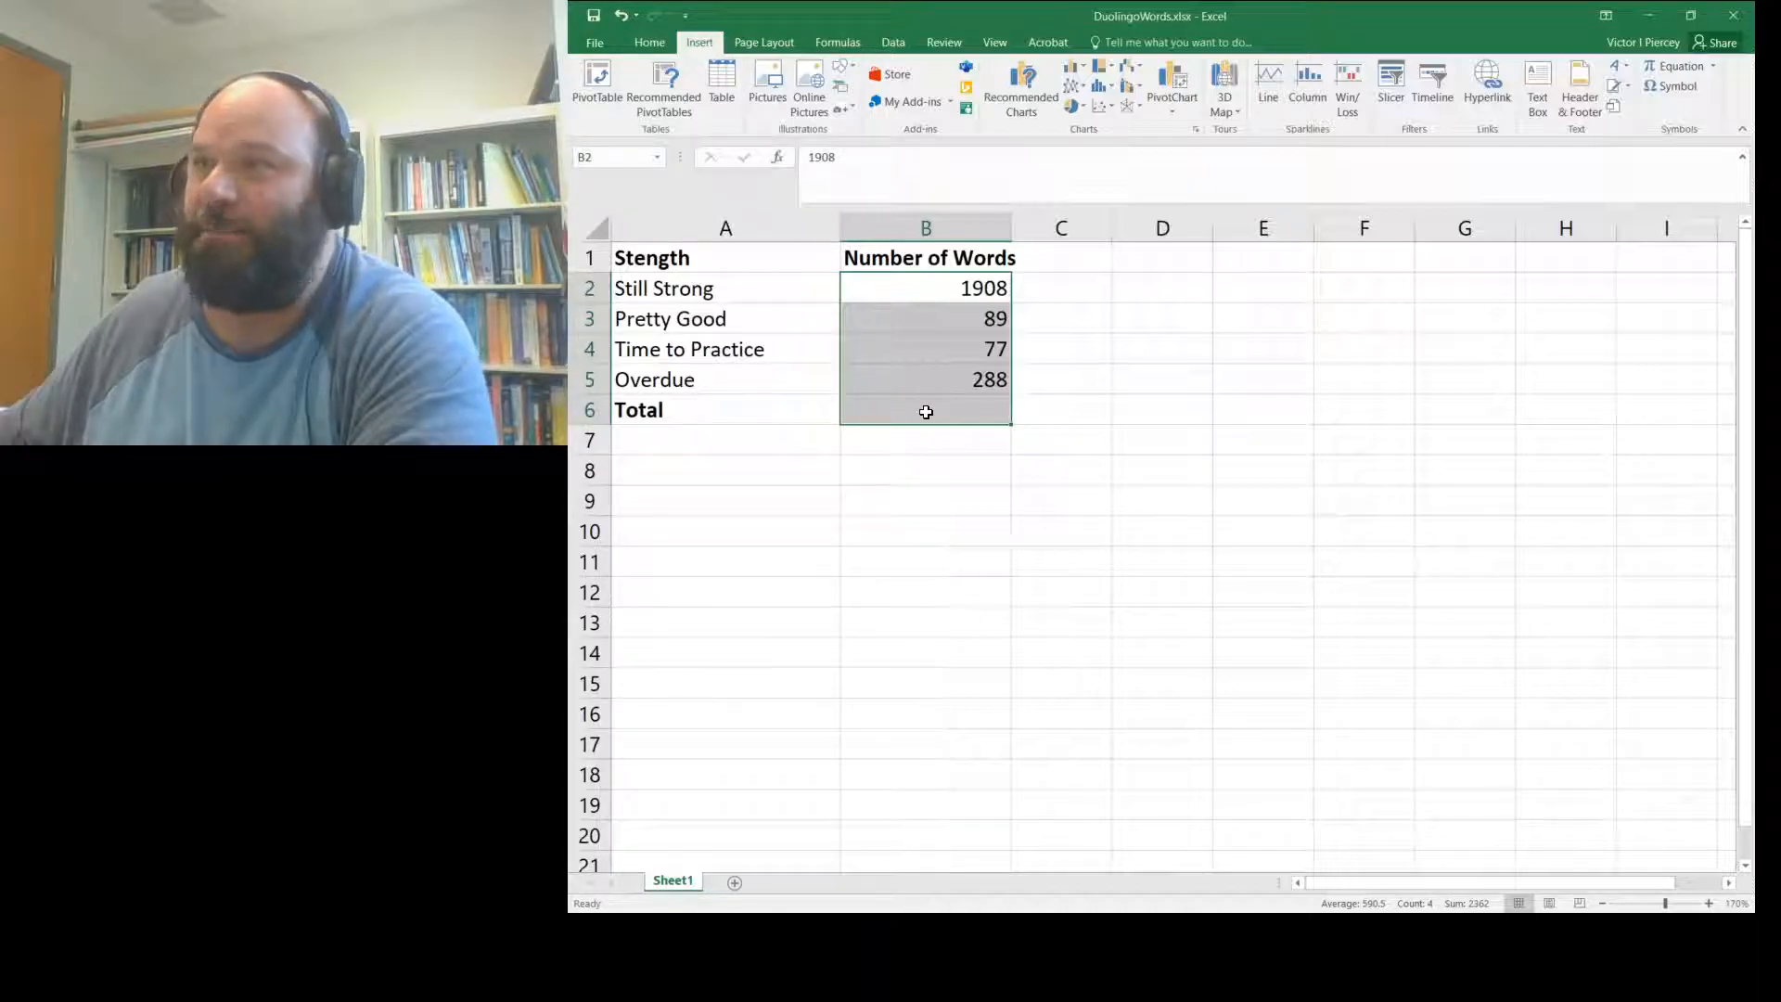
pyautogui.click(649, 43)
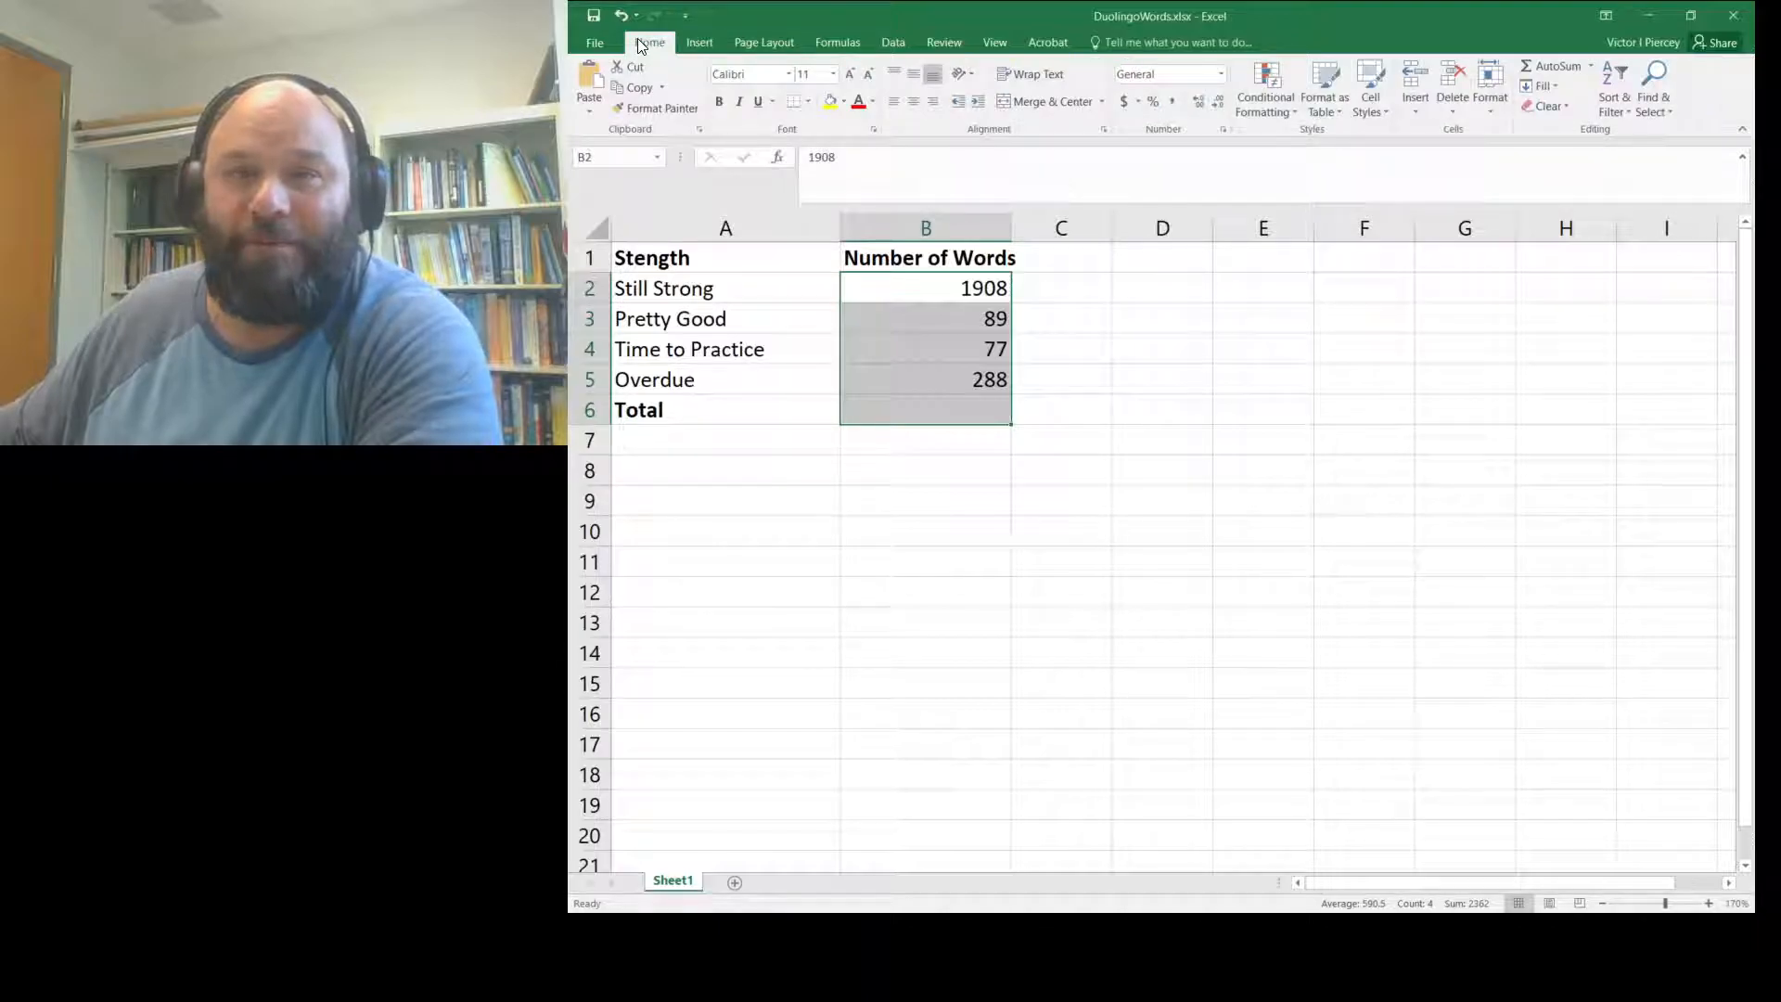
pyautogui.click(838, 43)
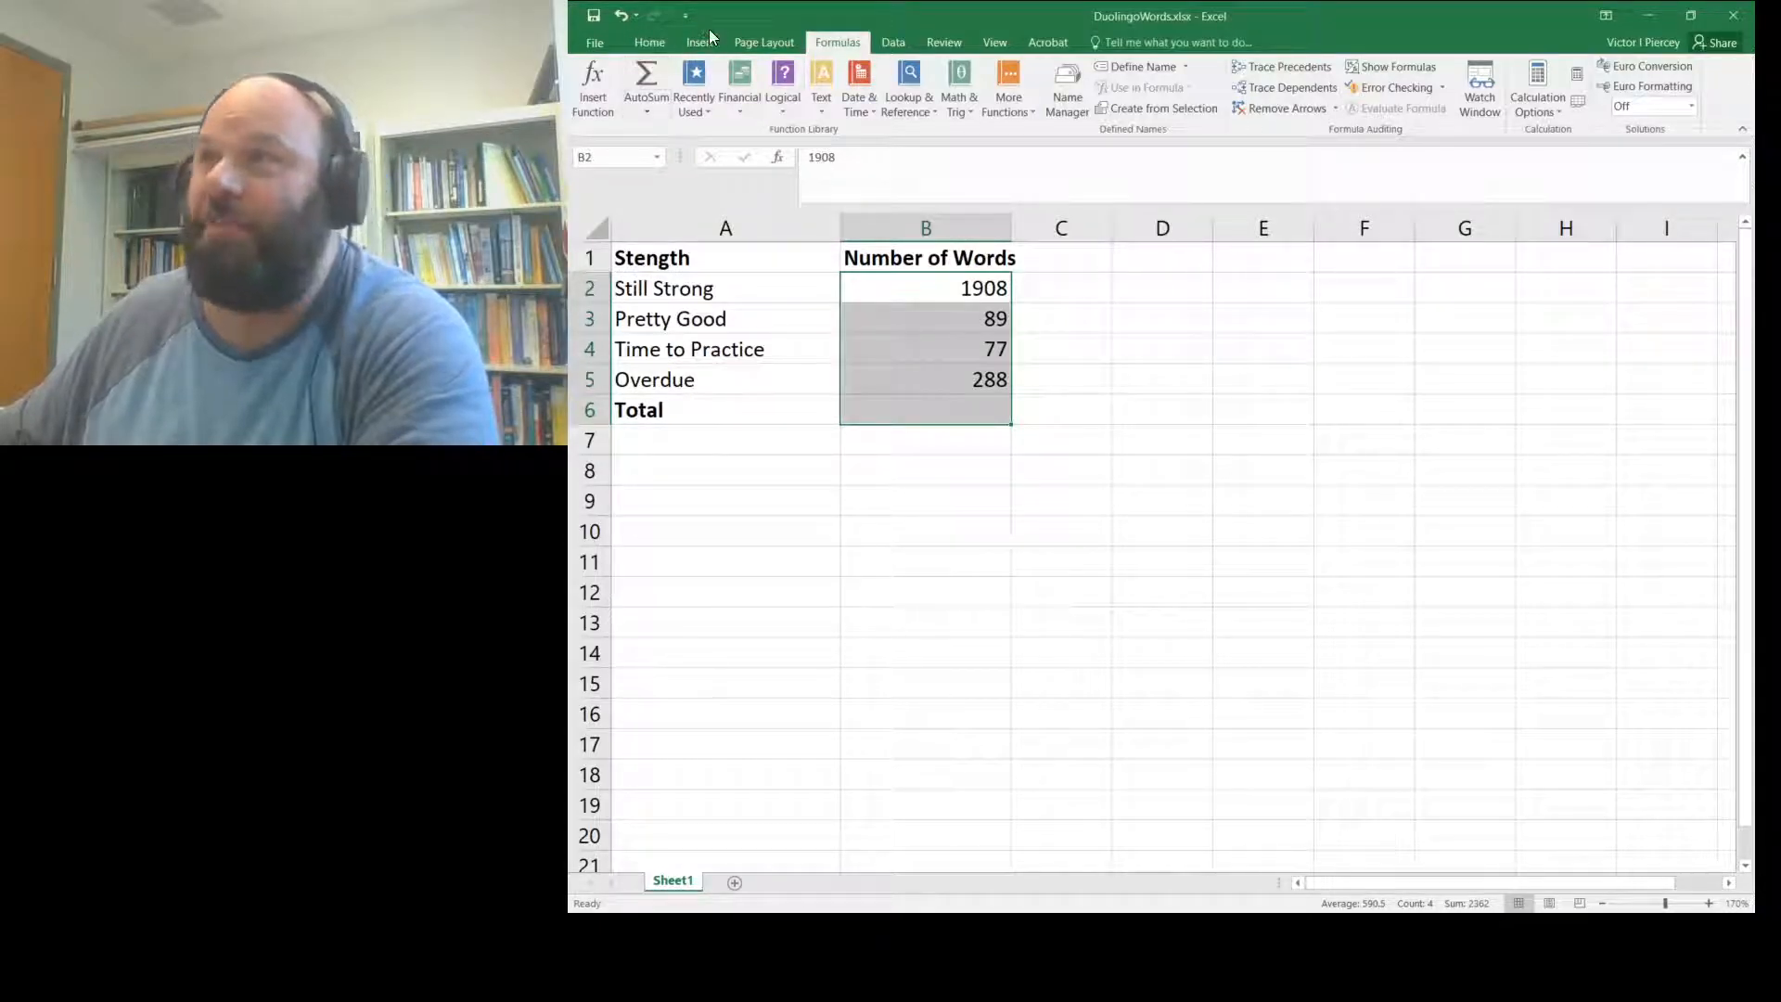
pyautogui.click(640, 43)
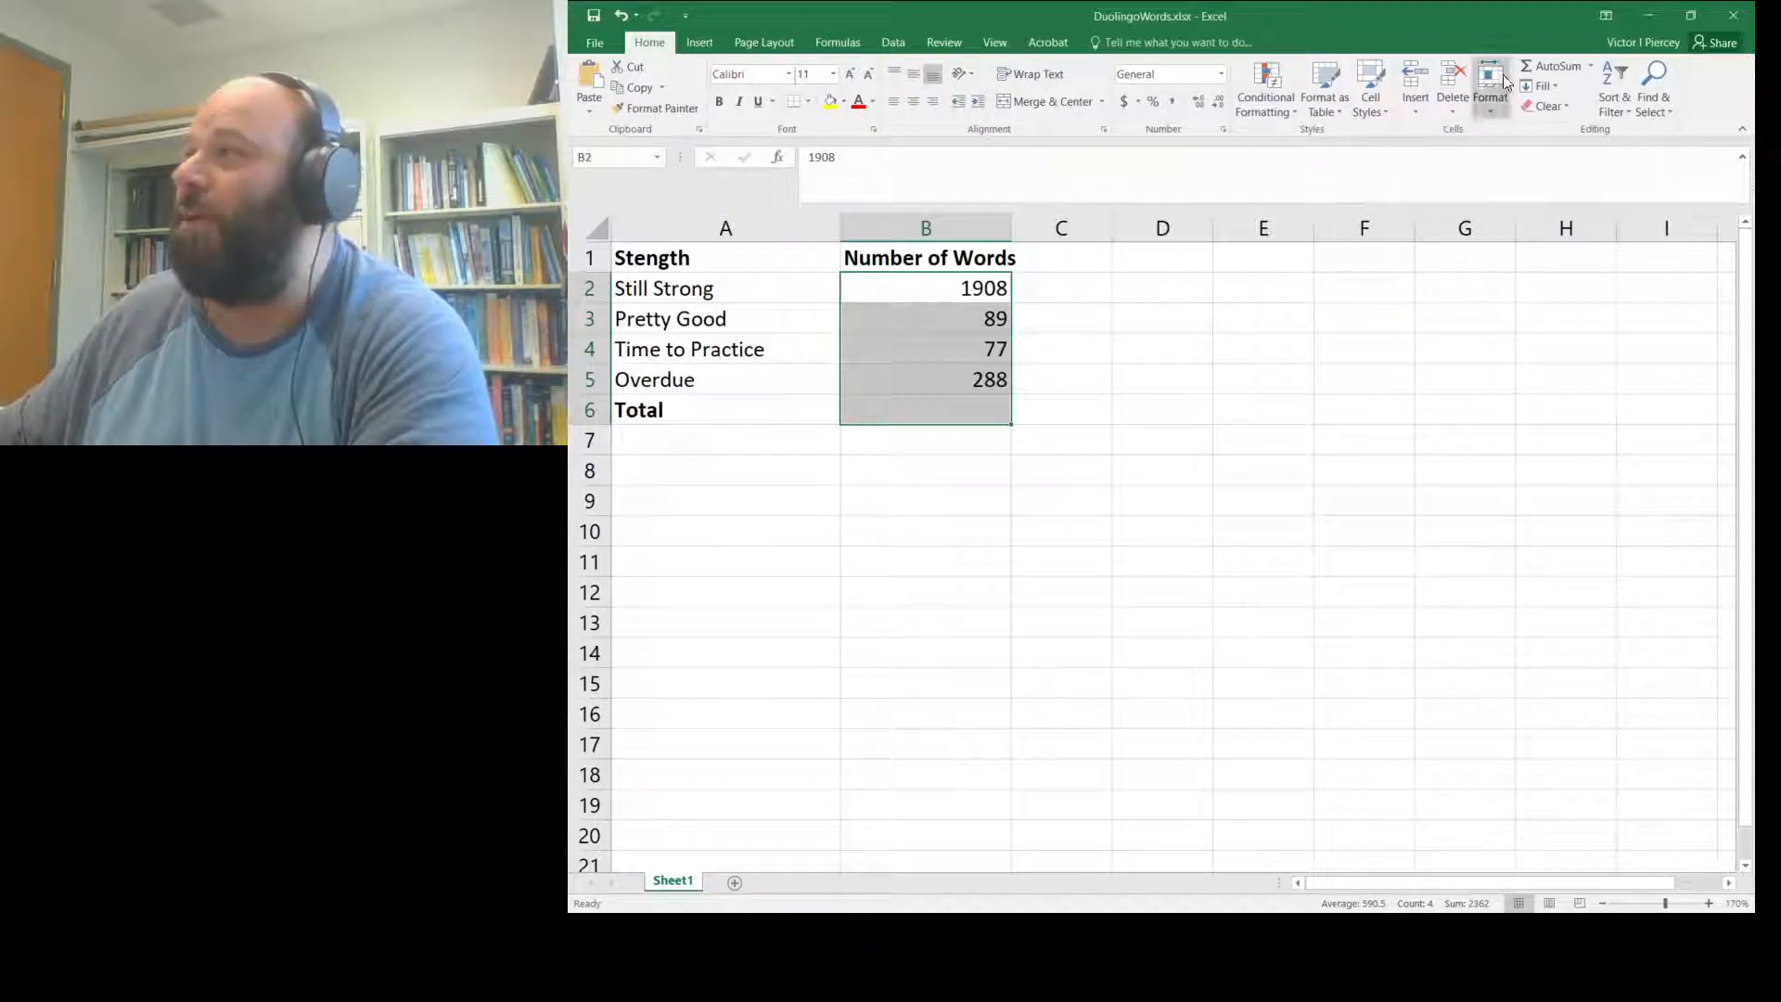
pyautogui.click(1545, 67)
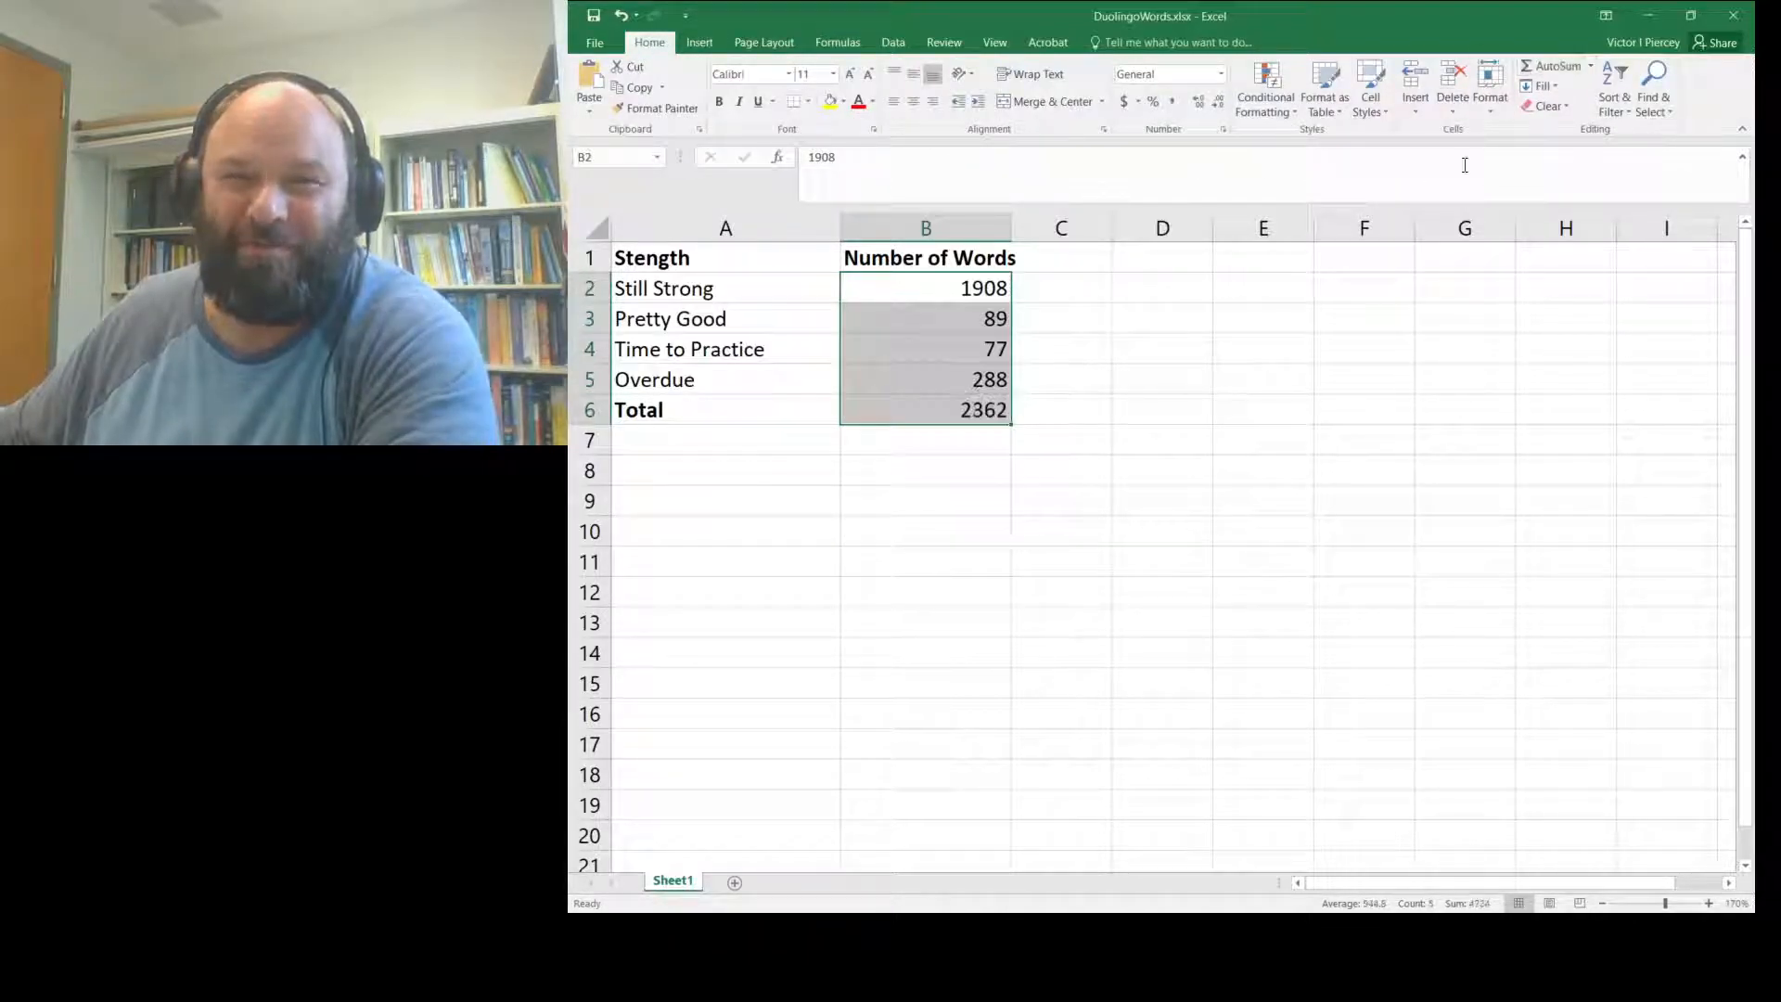
pyautogui.click(1044, 617)
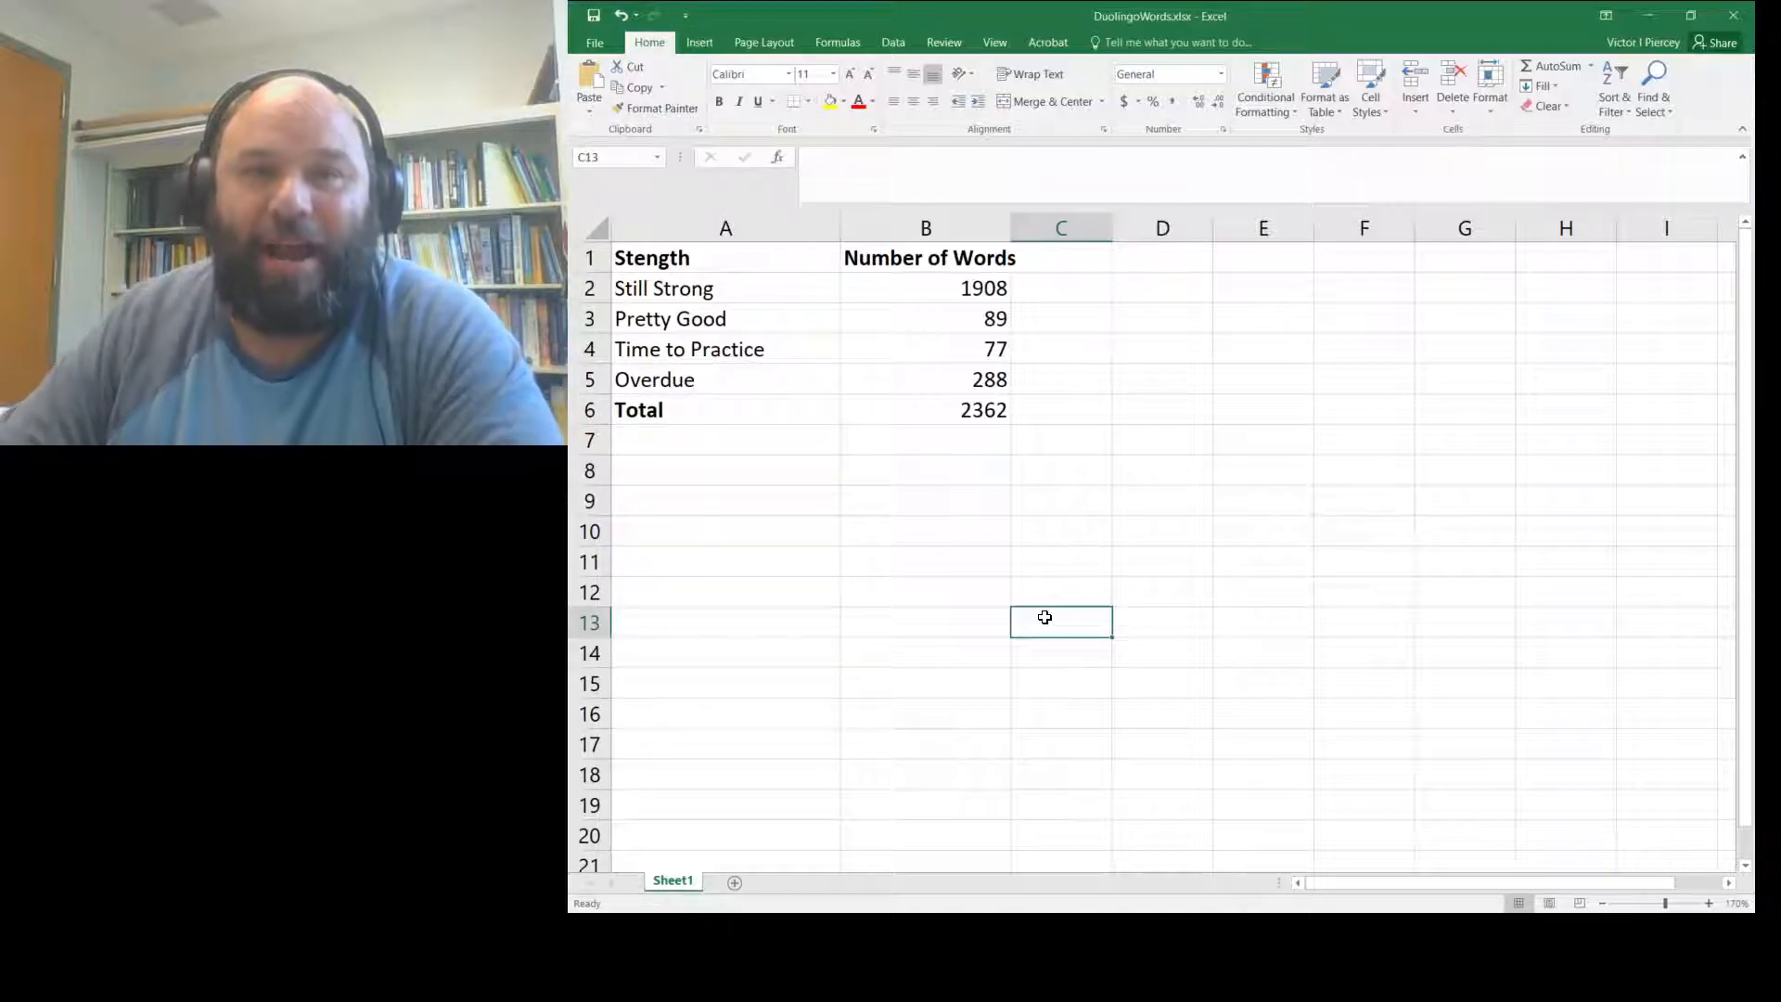
pyautogui.click(1054, 291)
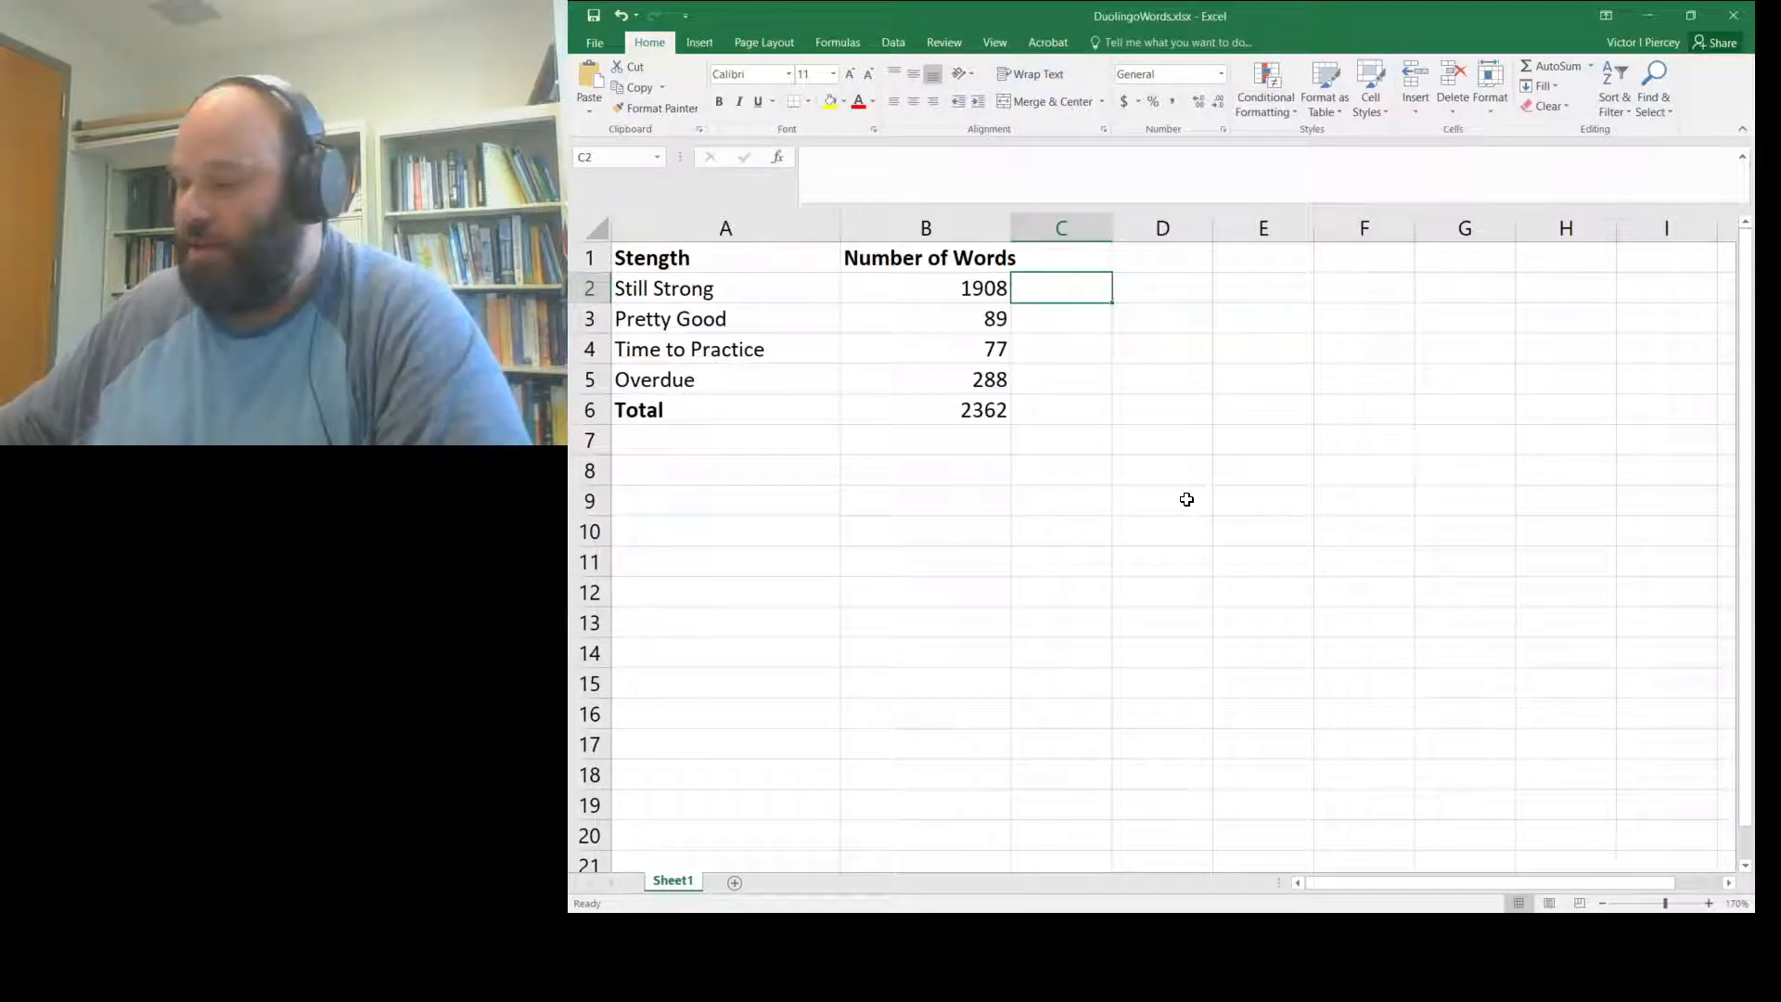
# - Widen column C and enter scores 1, 0.8, 0.6 and 0.5 in C2:C5
pyautogui.moveTo(1117, 224); pyautogui.dragTo(1181, 218)
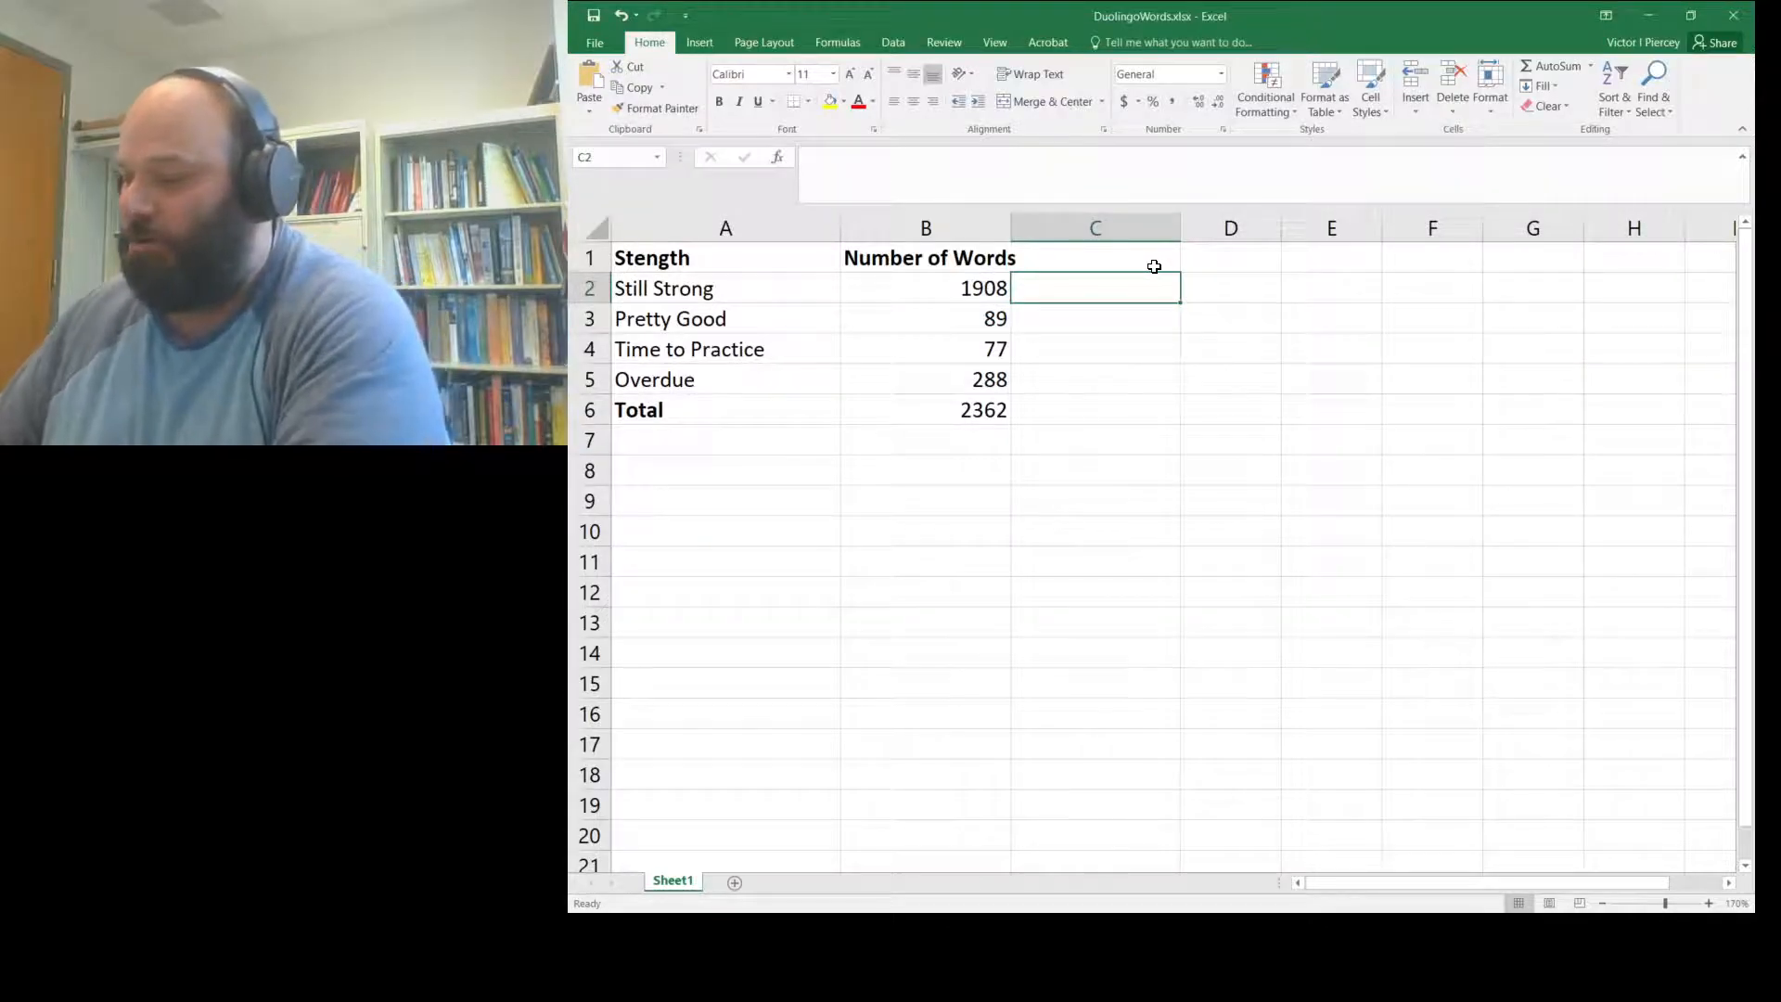
pyautogui.write('1')
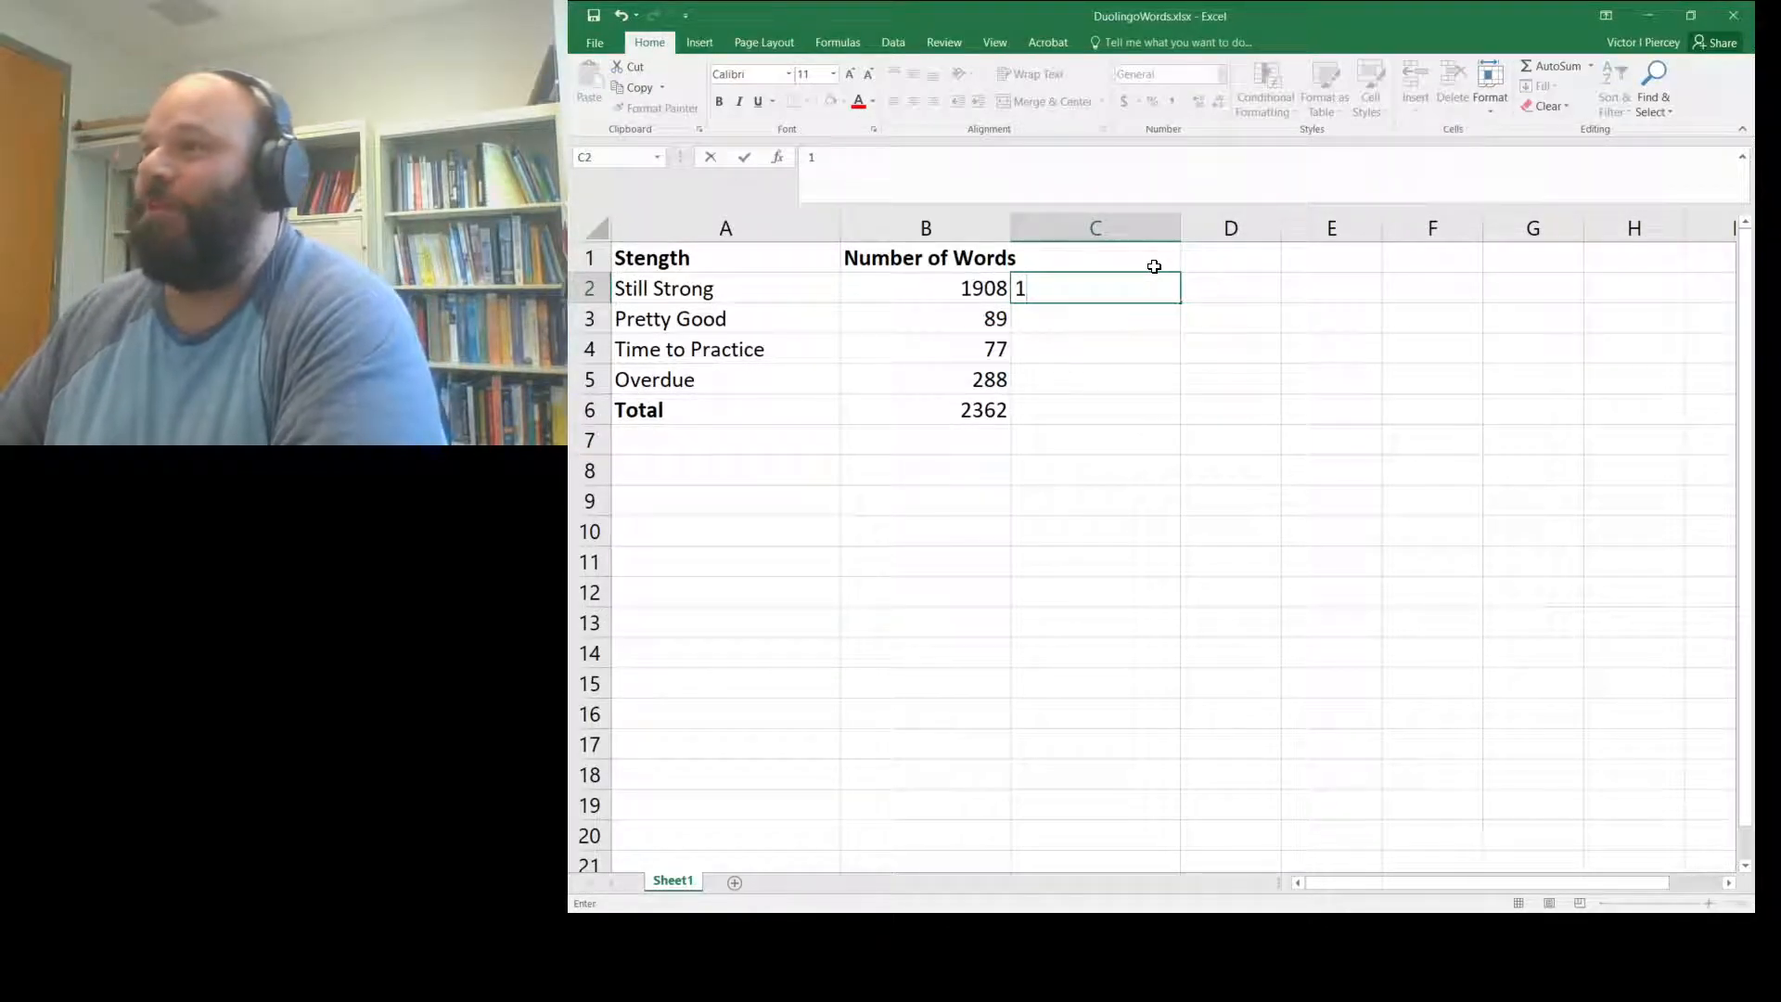
pyautogui.press('Return')
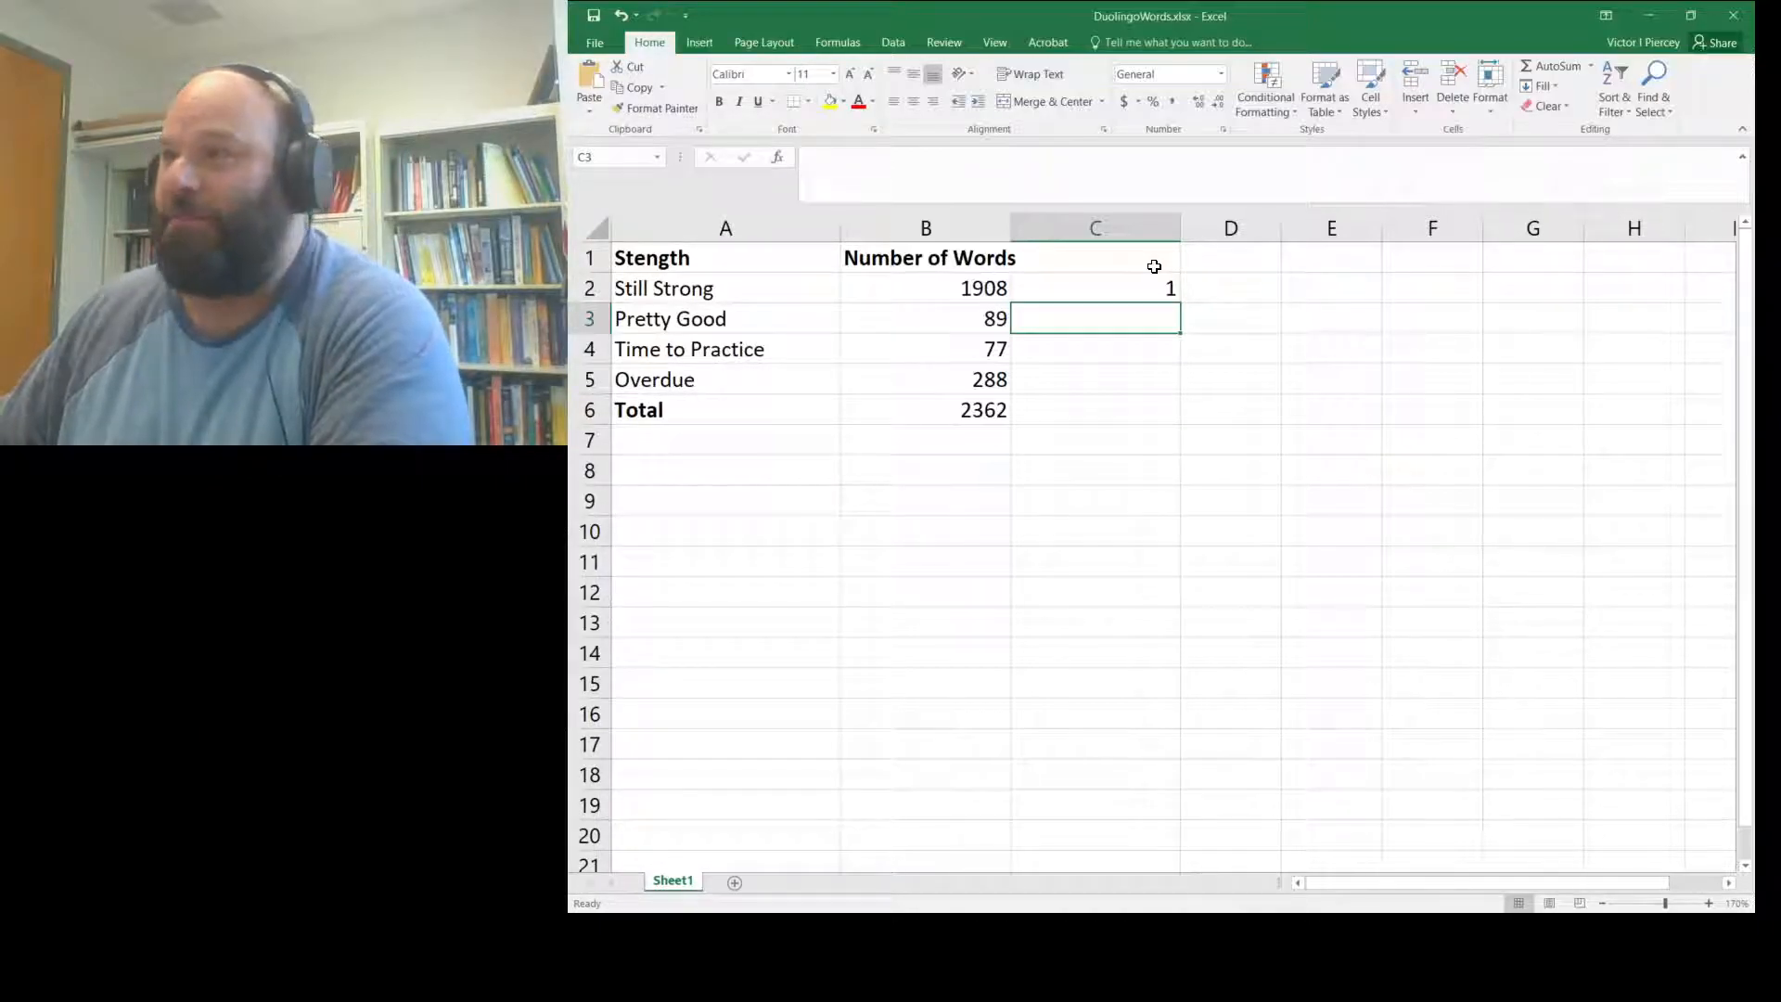
pyautogui.write('0.8')
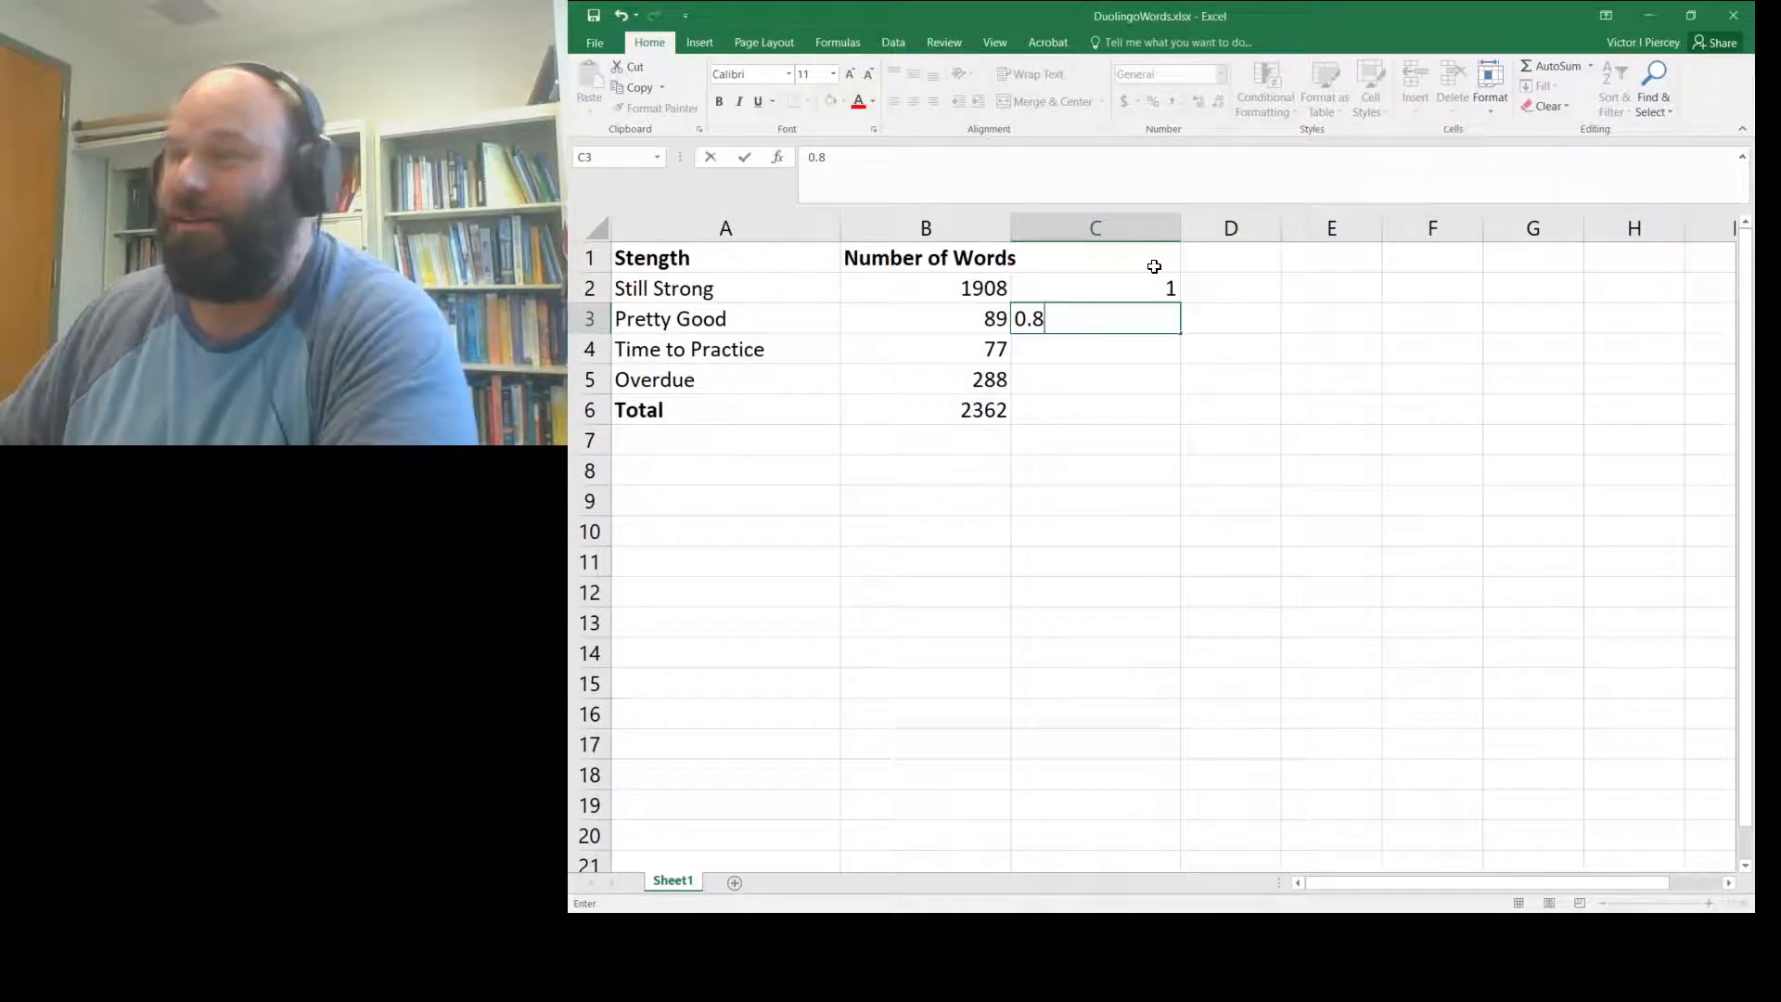
pyautogui.press('Return')
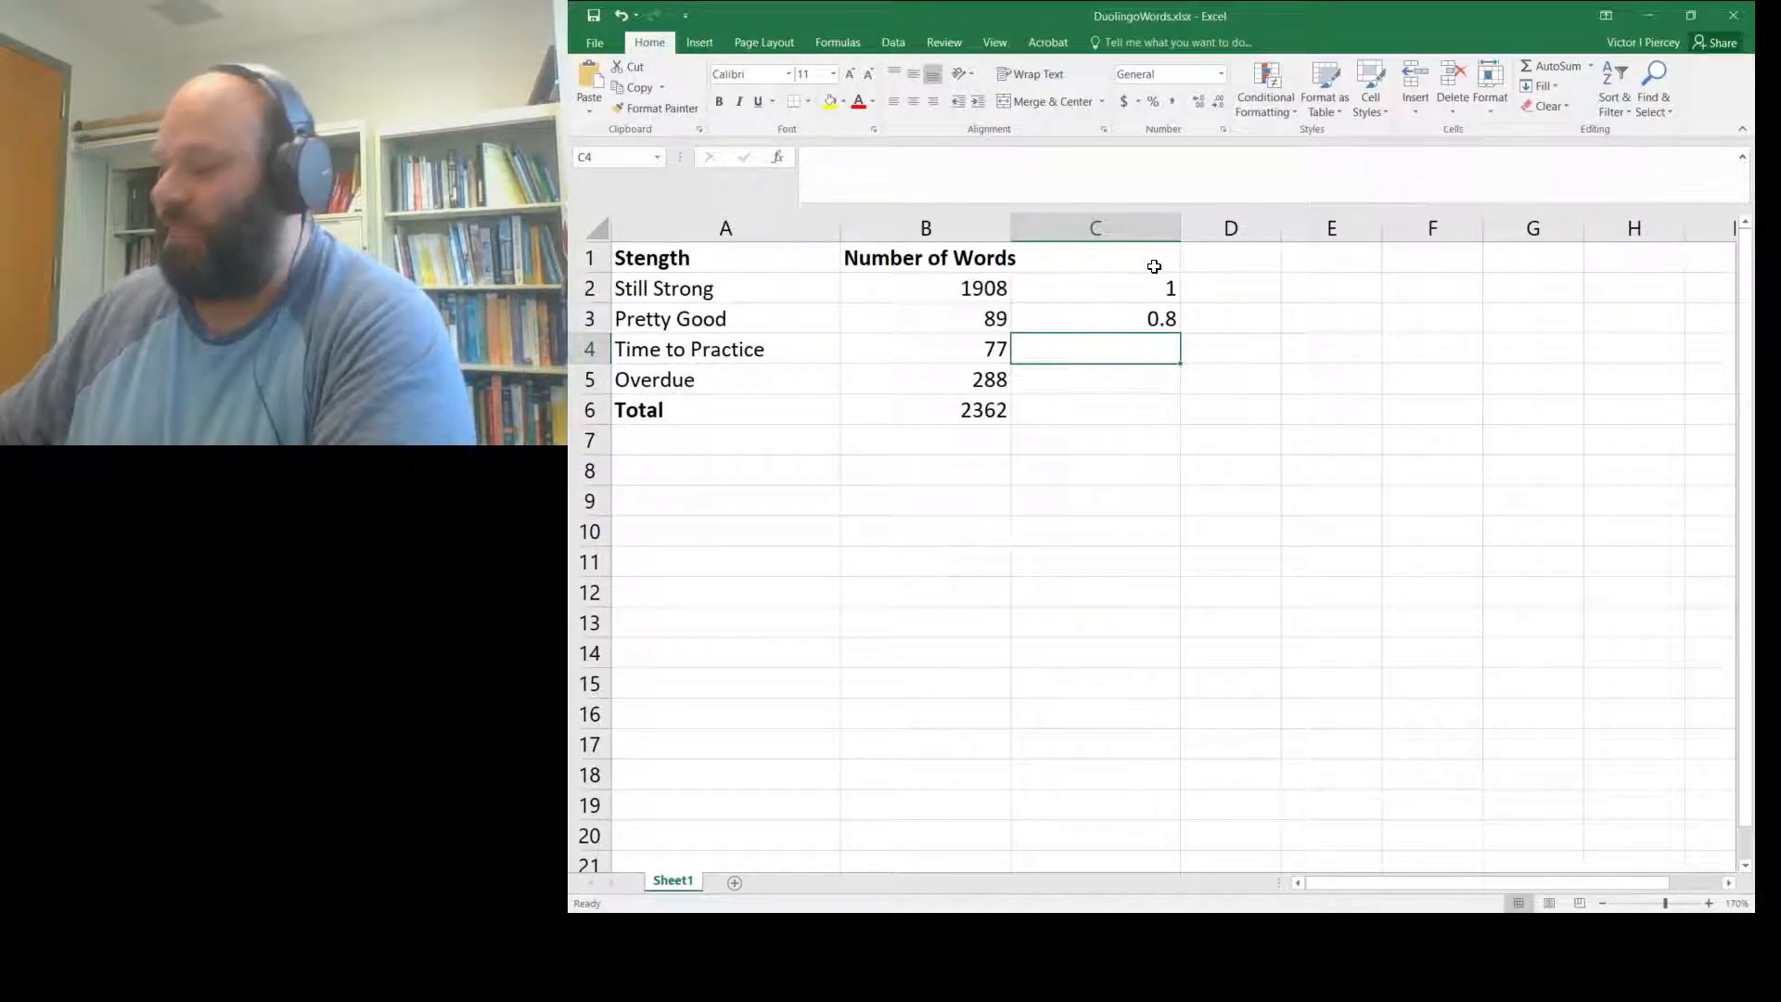
pyautogui.write('0.6')
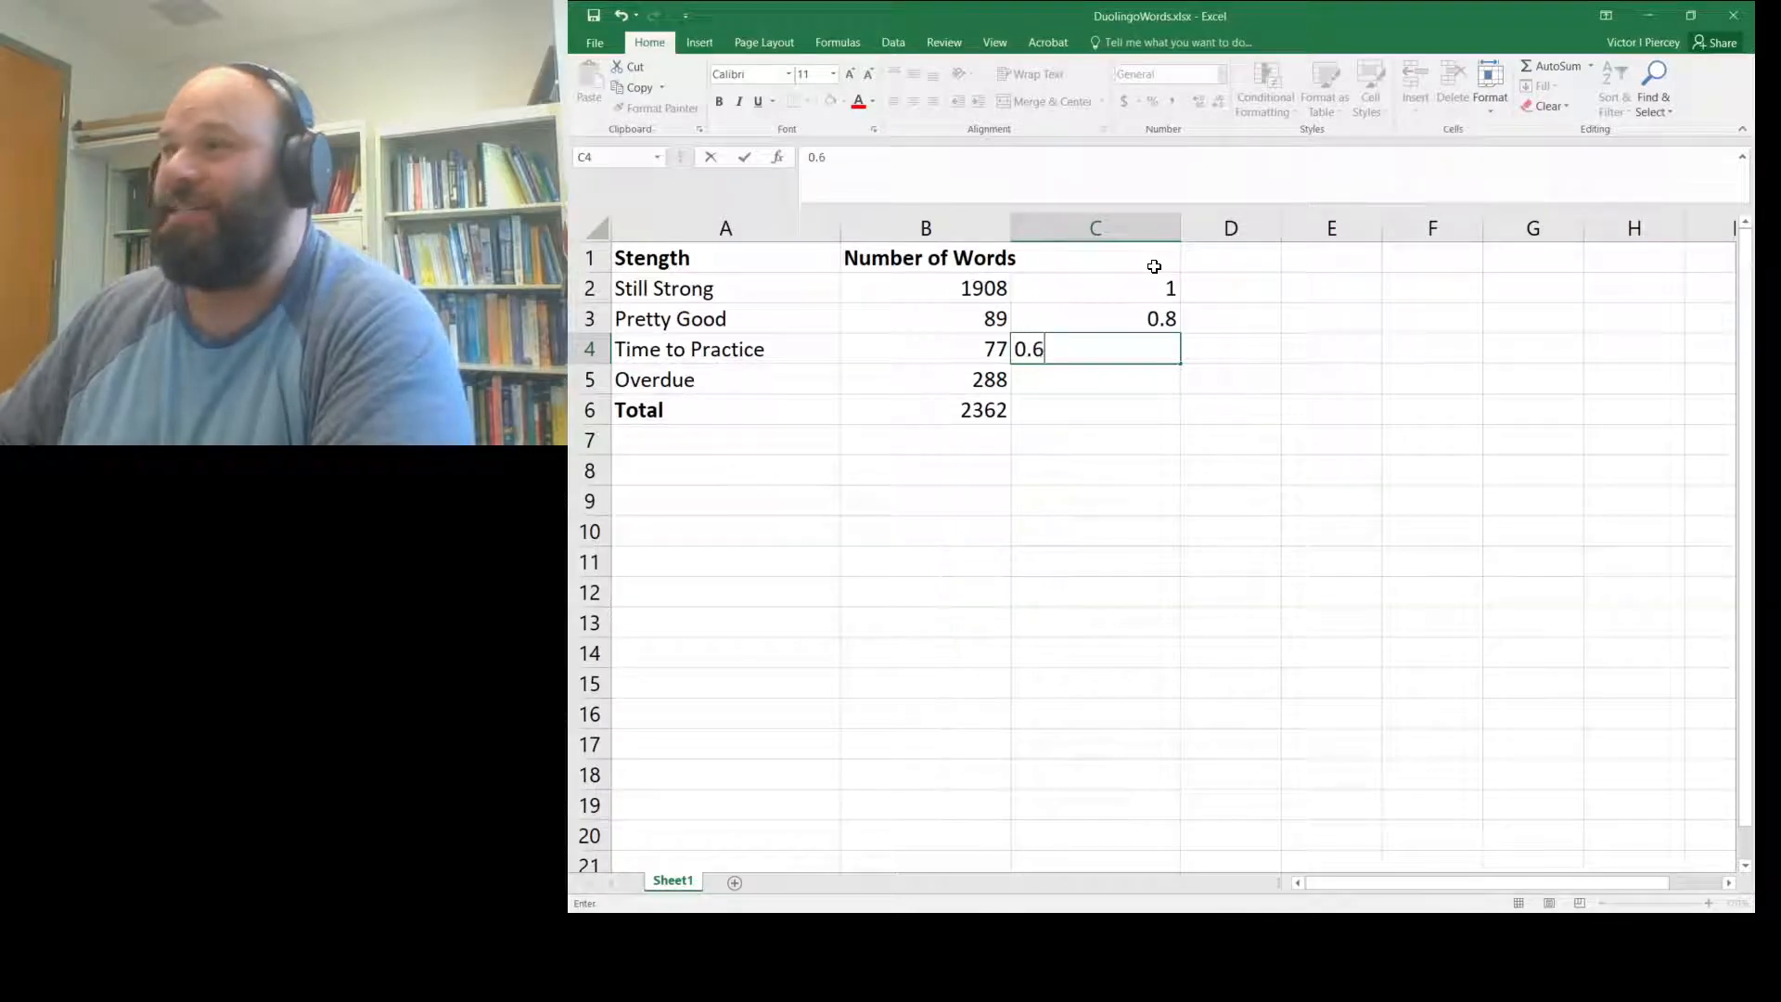
pyautogui.press('Return')
pyautogui.write('0')
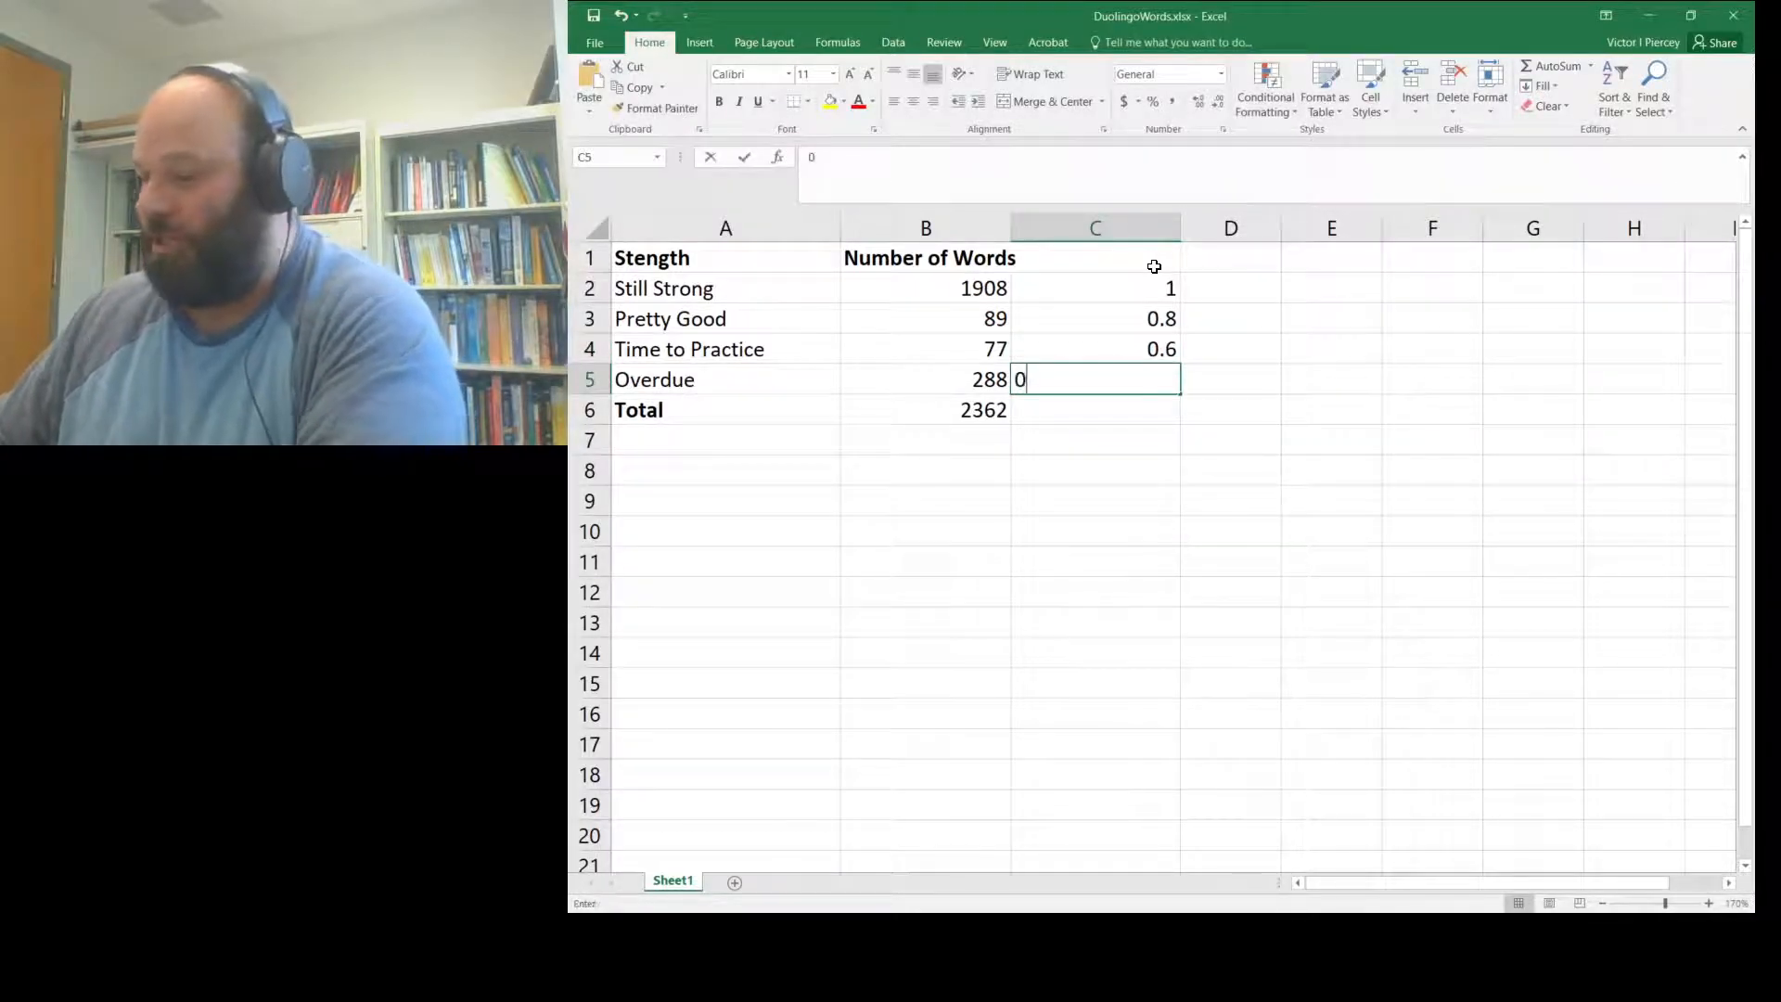
pyautogui.write('.5')
pyautogui.press('Return')
# - Correct the Time to Practice score to 0.7 and the Overdue score to 0.6
pyautogui.press('Up')
pyautogui.press('Up')
pyautogui.press('Up')
pyautogui.press('Up')
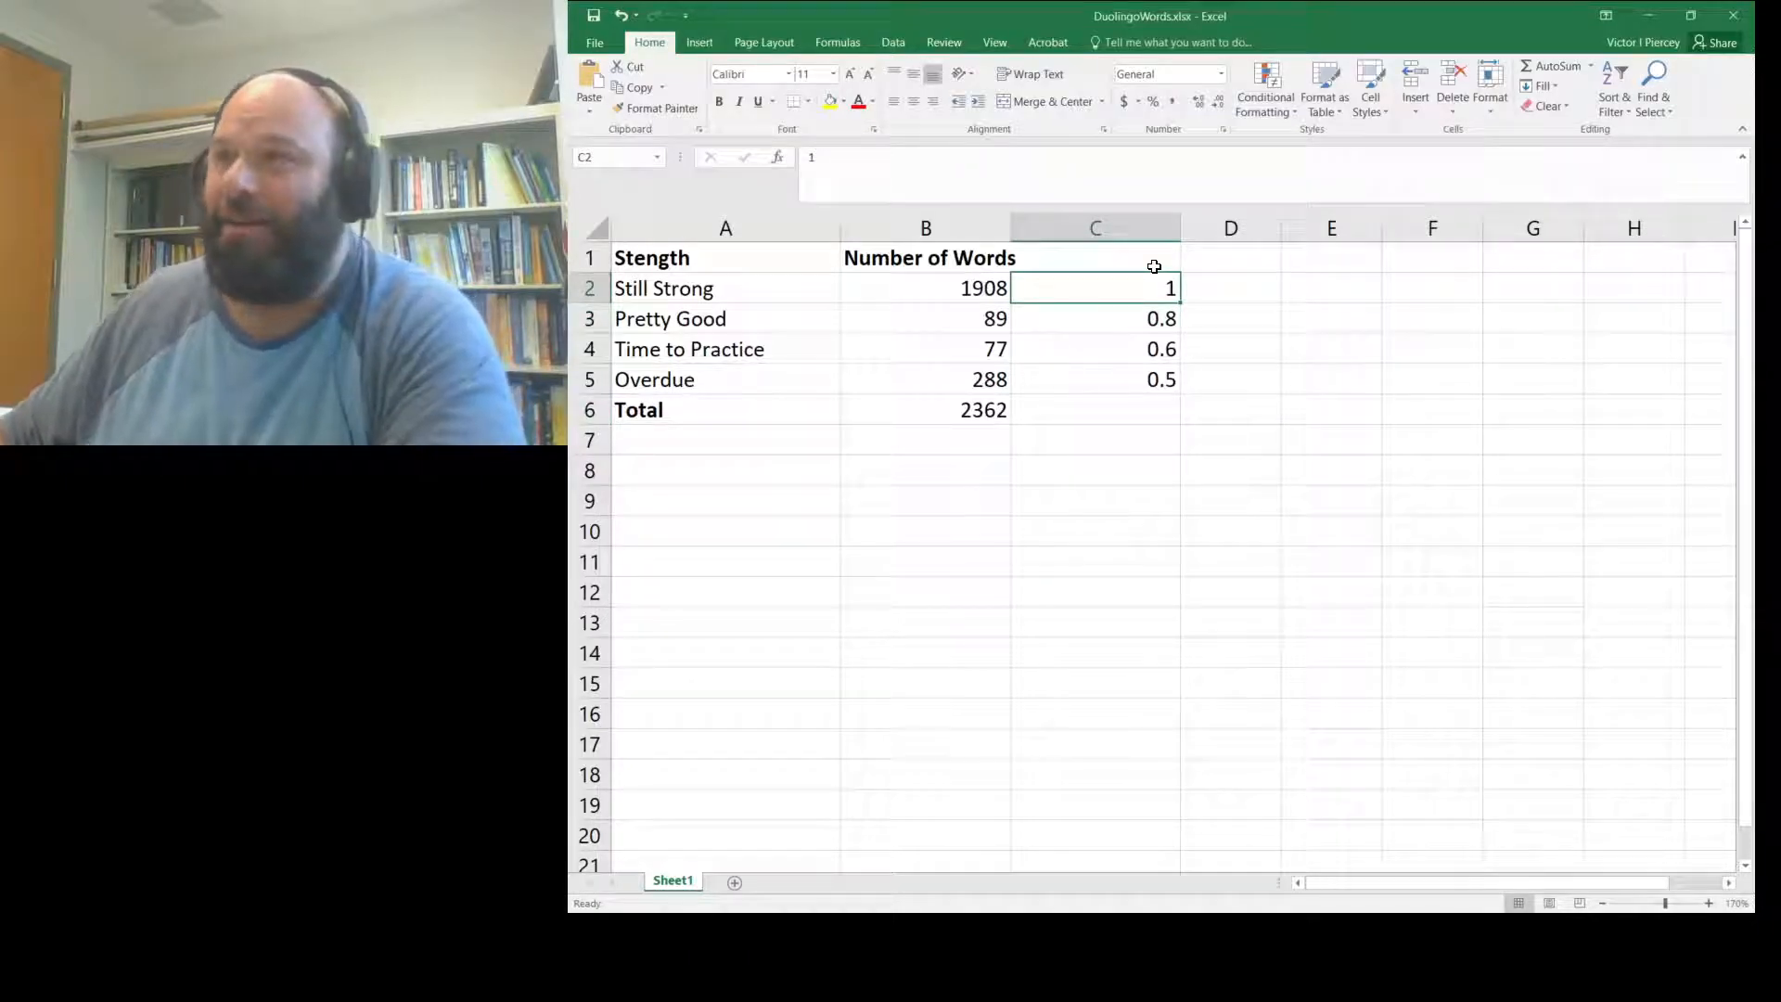
pyautogui.press('Down')
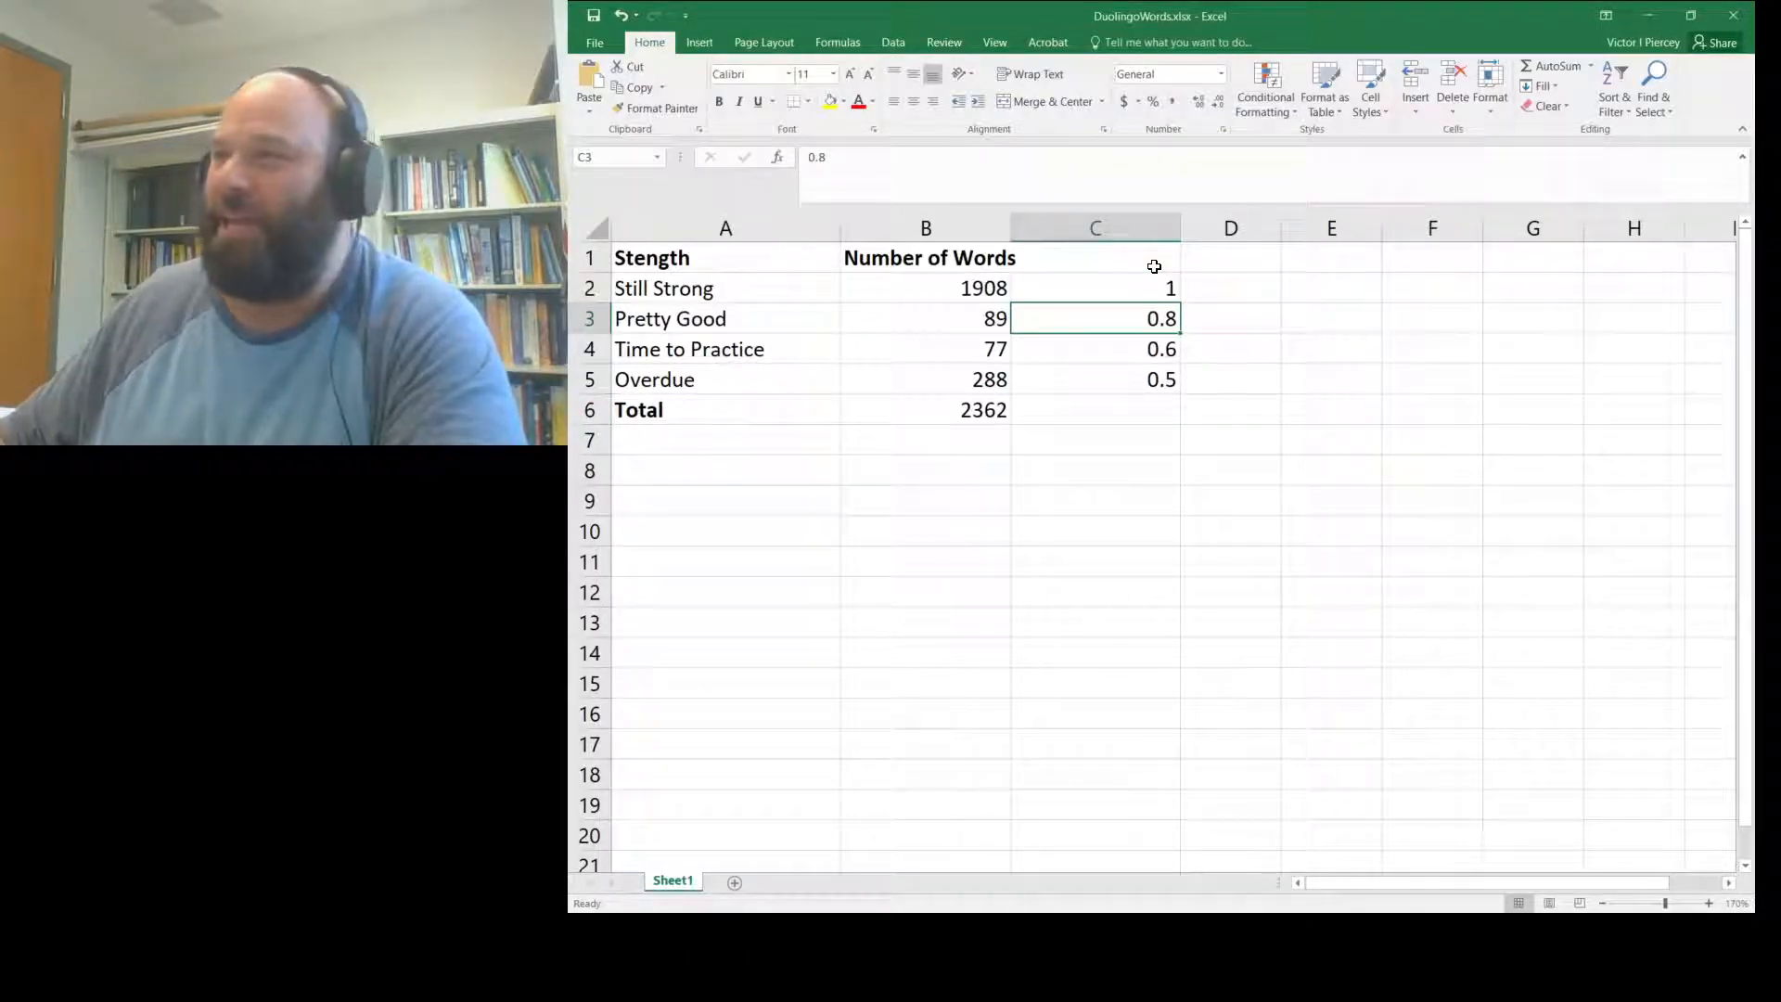
pyautogui.press('Down')
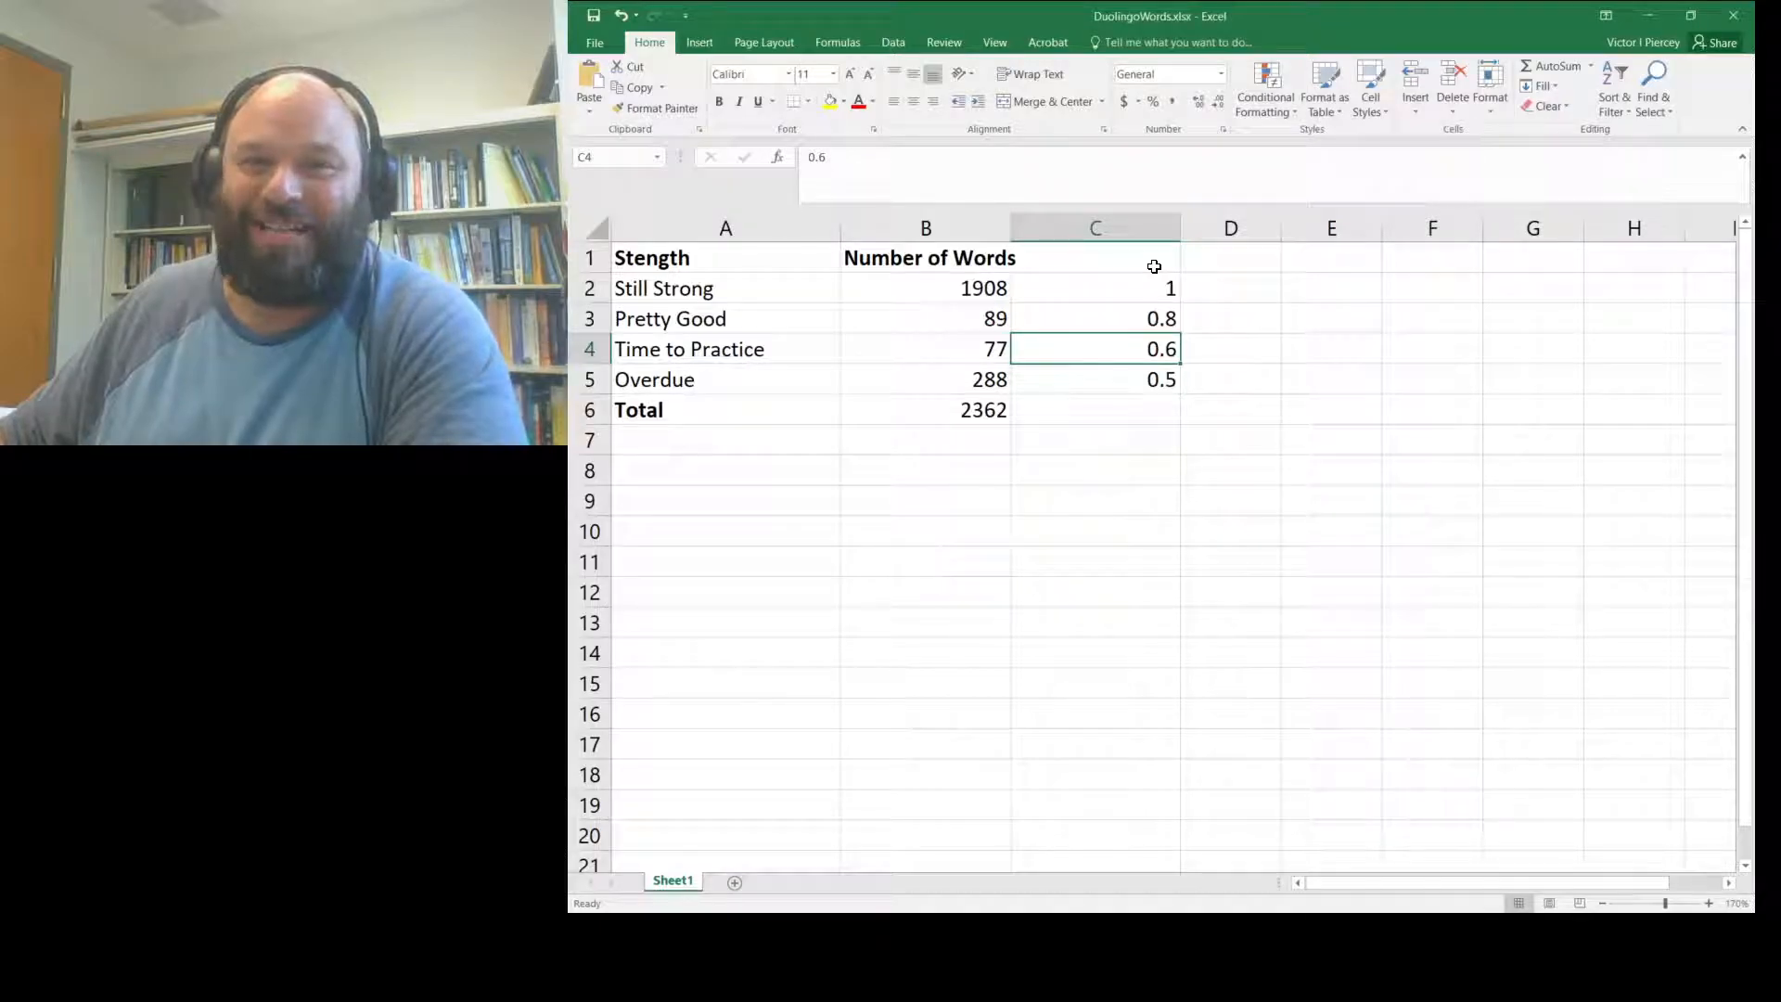
pyautogui.write('0.7')
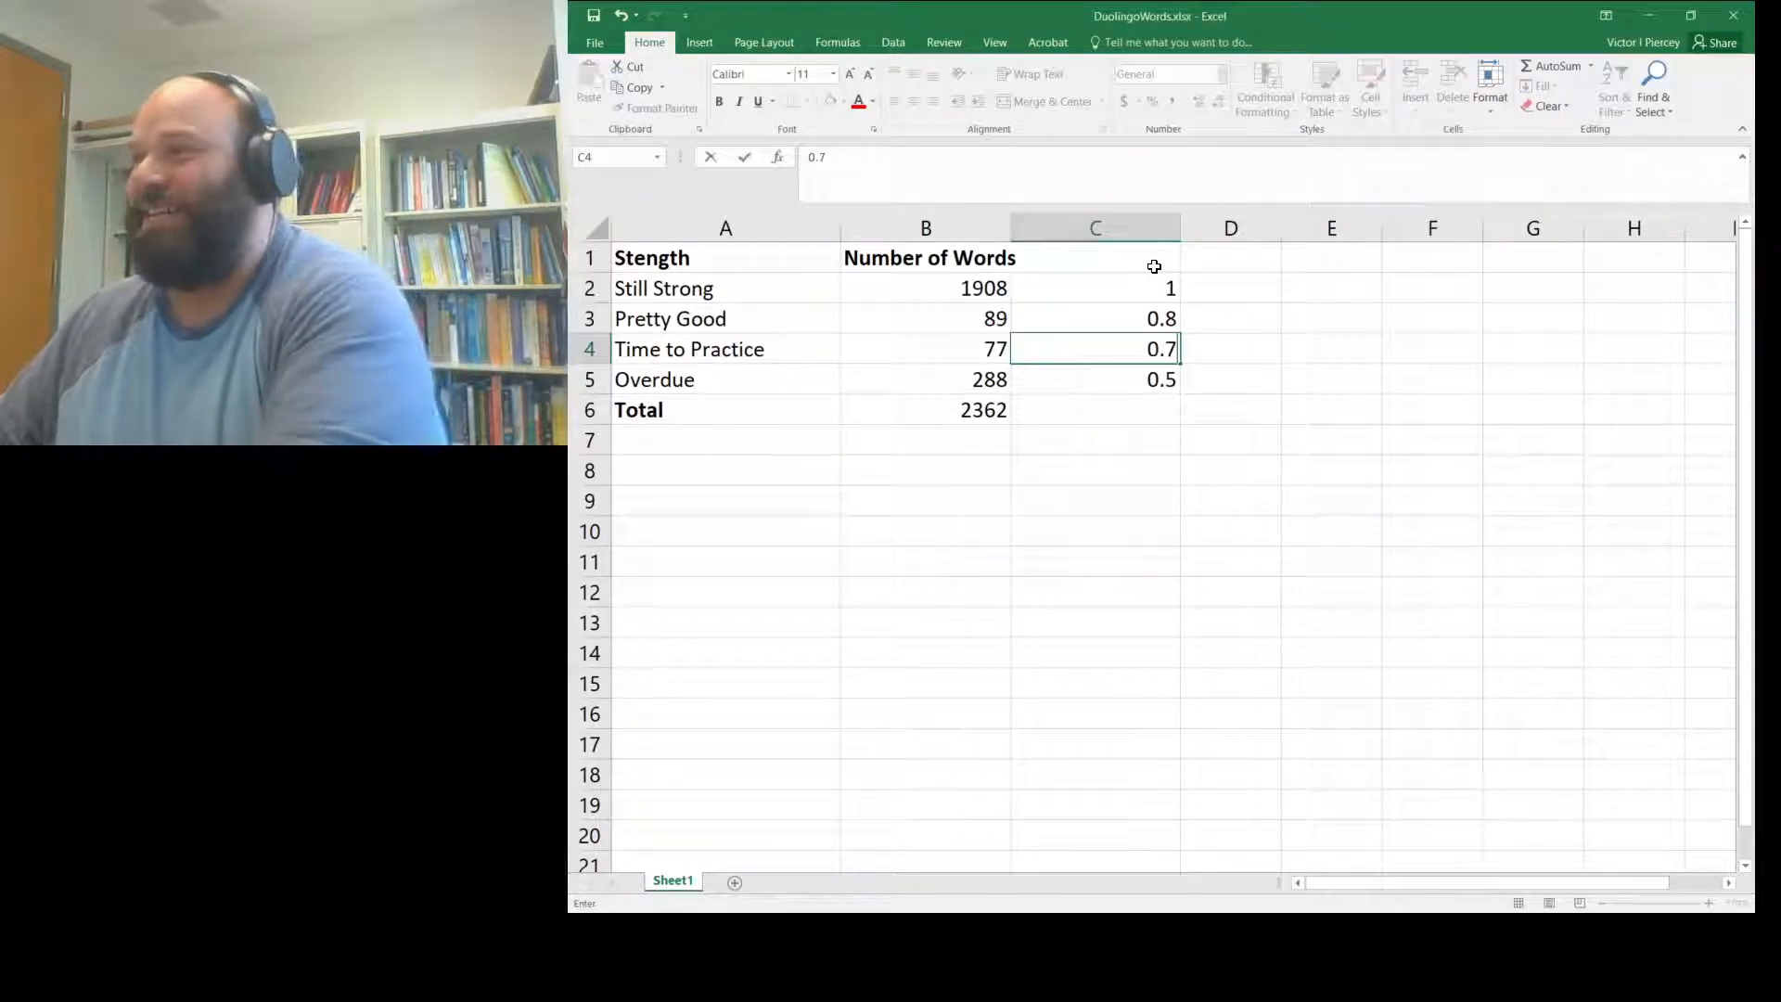
pyautogui.press('Return')
pyautogui.write('0.6')
pyautogui.press('Return')
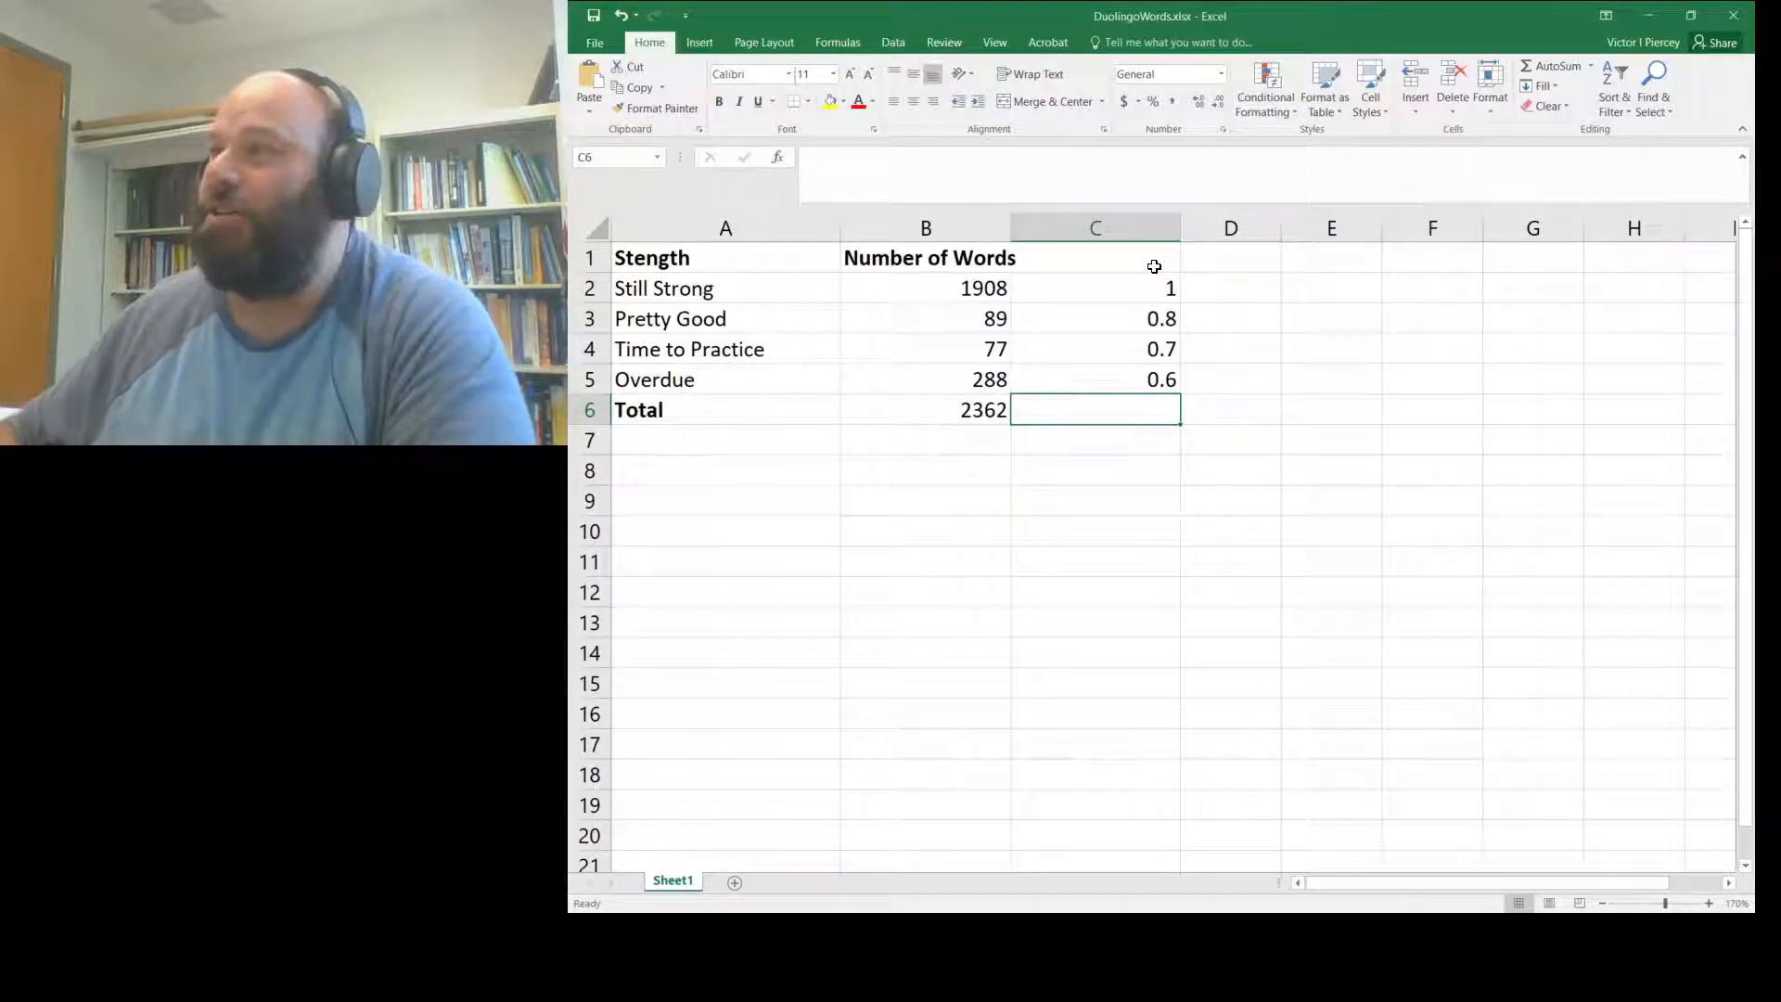
pyautogui.press('Up')
pyautogui.press('Up')
pyautogui.press('Up')
pyautogui.press('Up')
pyautogui.press('Down')
pyautogui.press('Down')
pyautogui.press('Down')
pyautogui.press('Down')
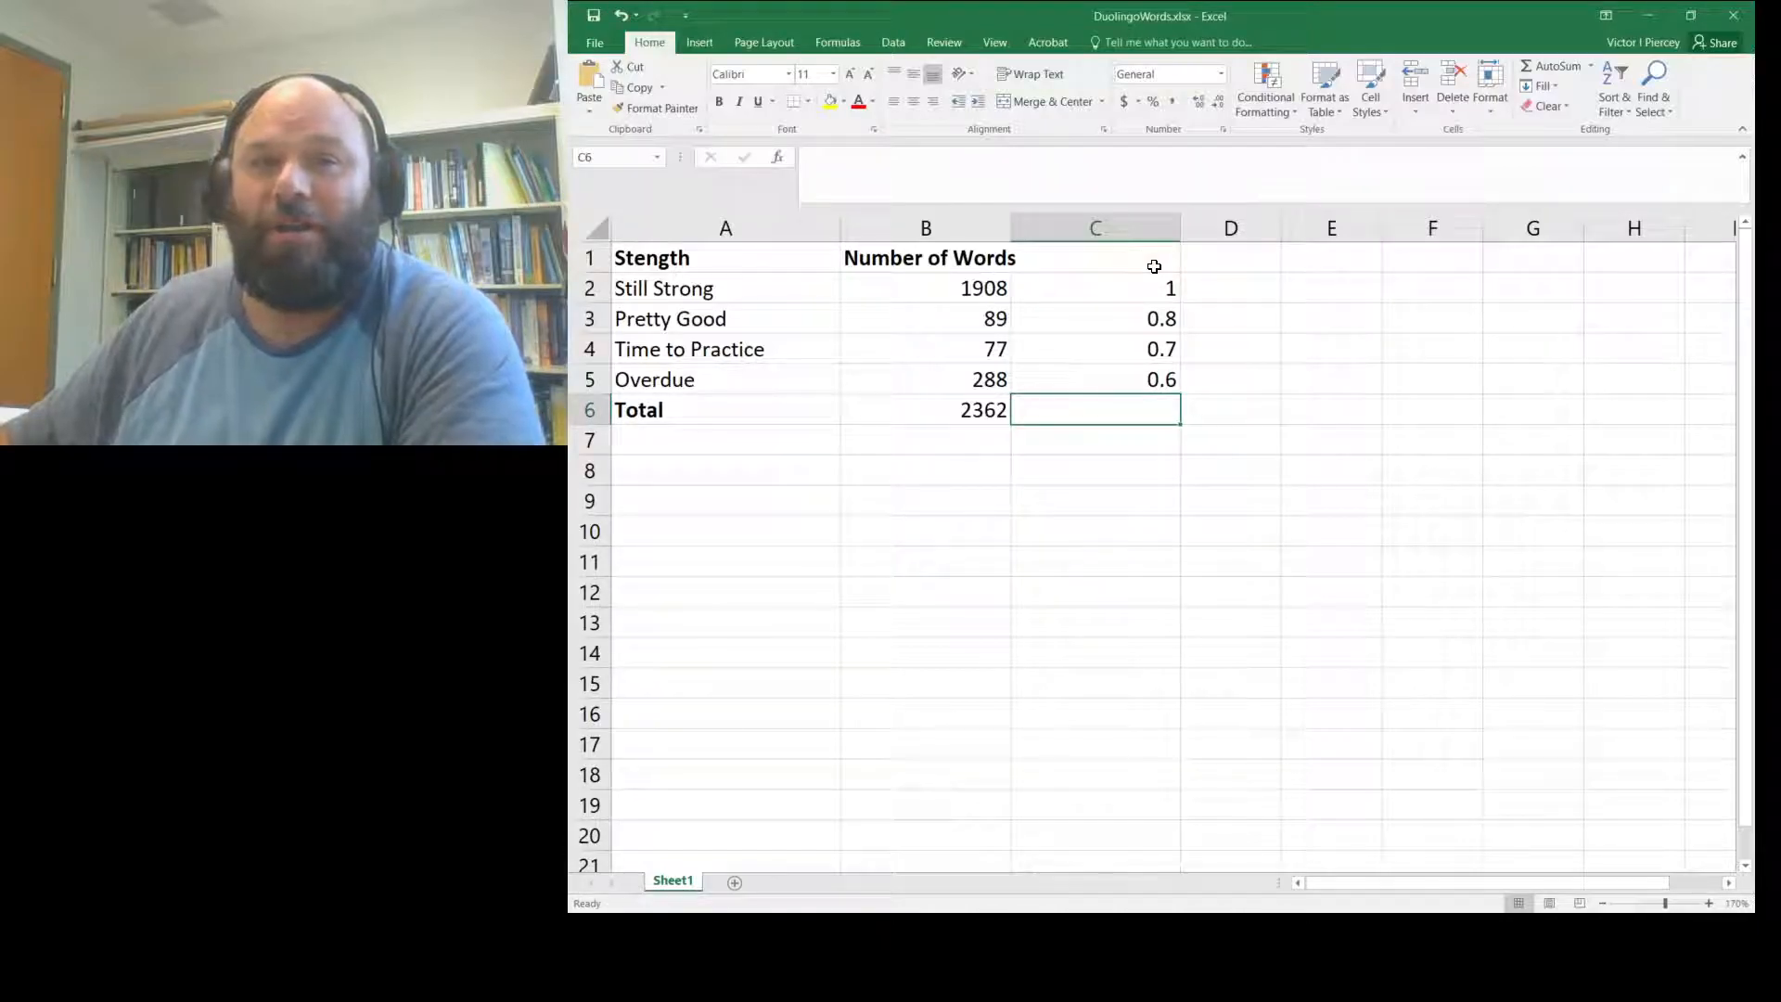
# - Label C1 'Score for Category' and widen column C so the header fits
pyautogui.press('Up')
pyautogui.press('Up')
pyautogui.press('Up')
pyautogui.press('Up')
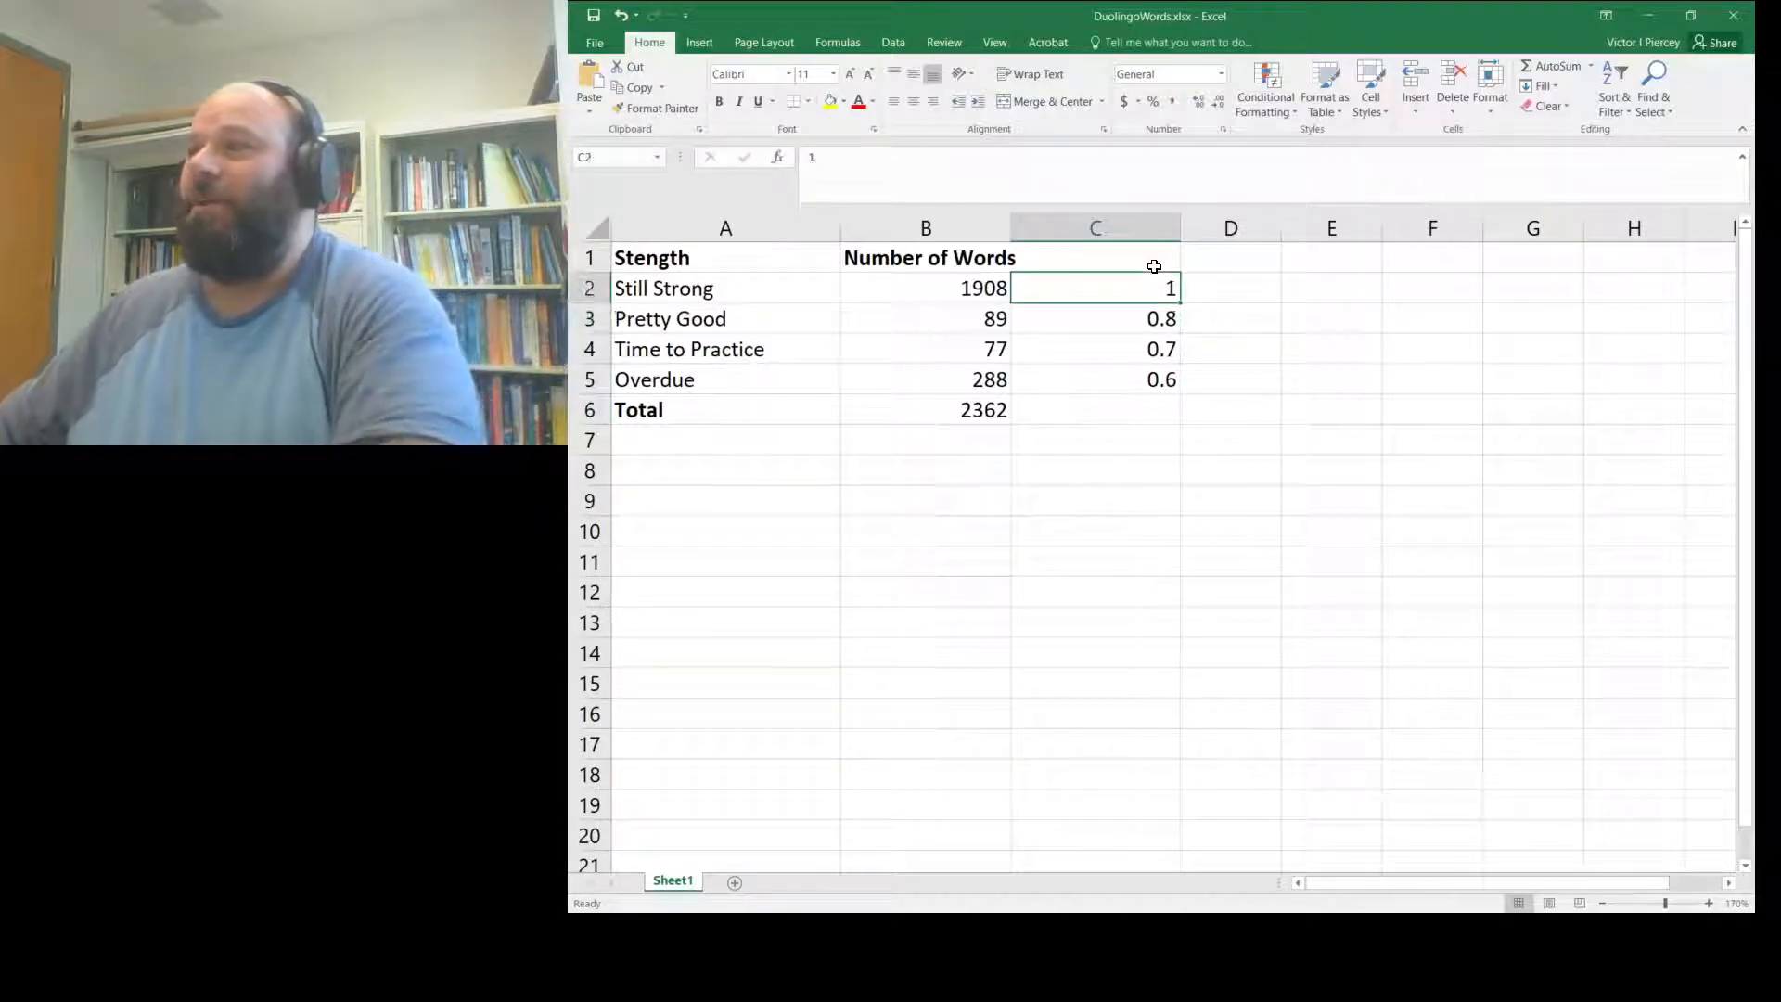
pyautogui.press('Up')
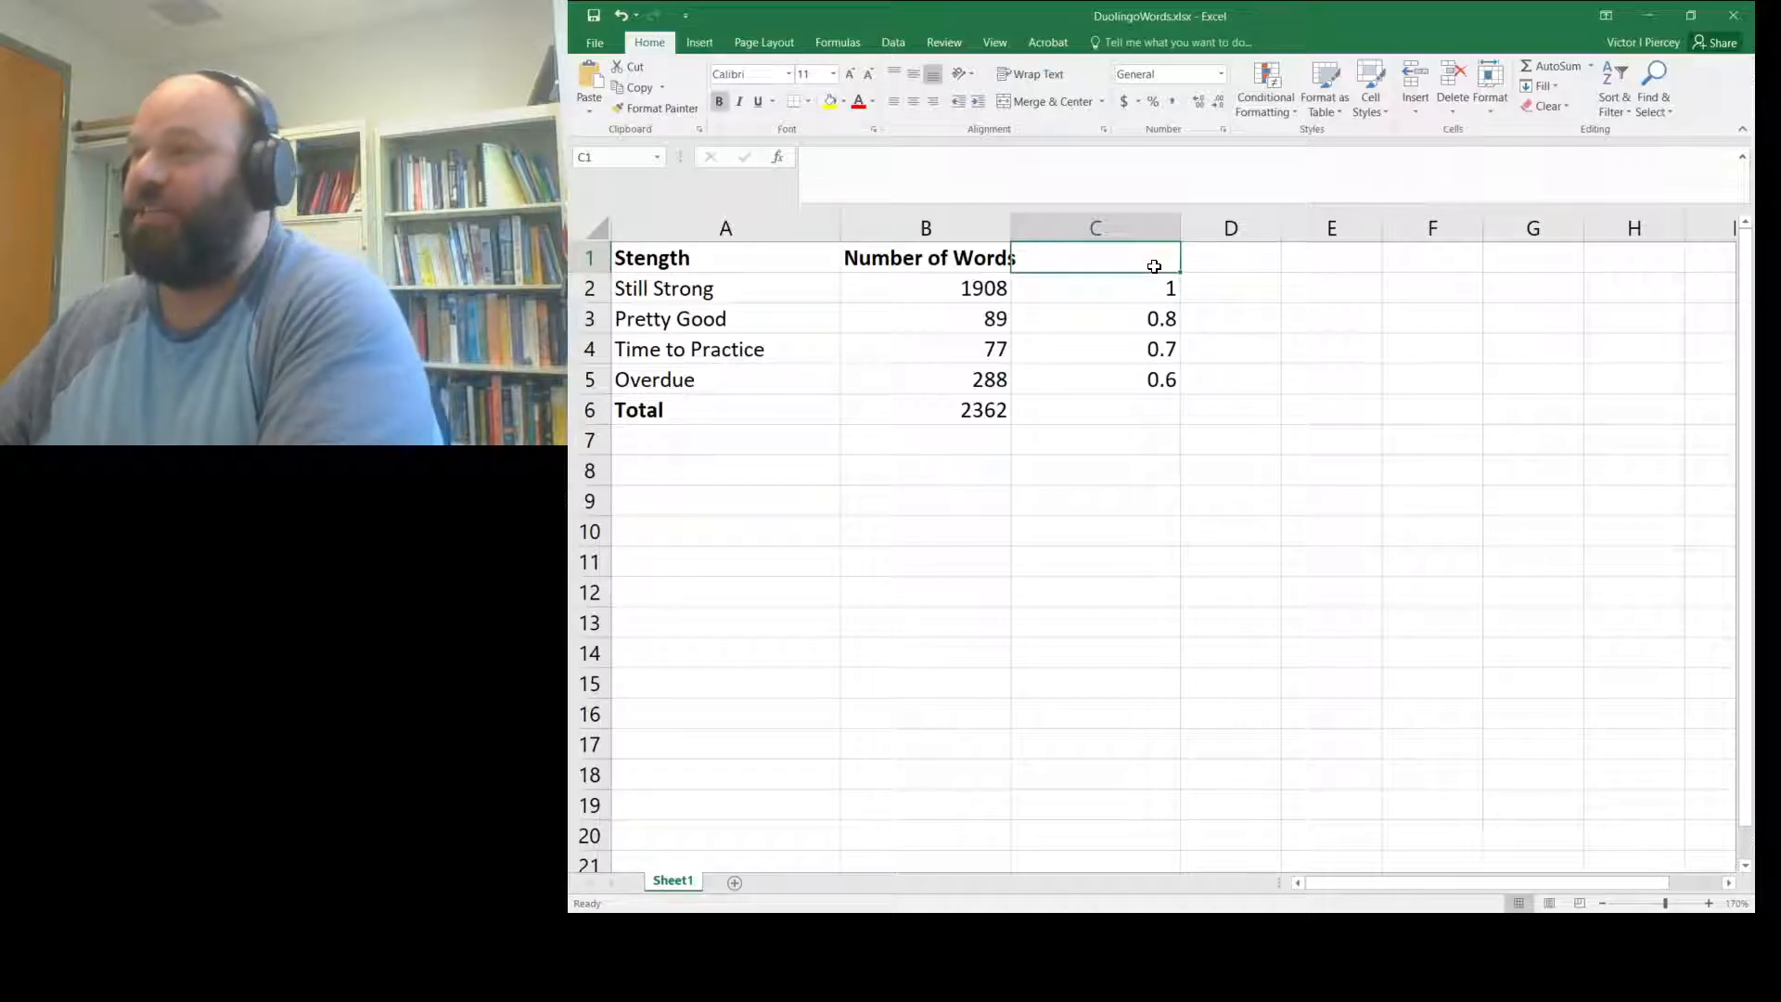
pyautogui.write('Score for Category')
pyautogui.press('Return')
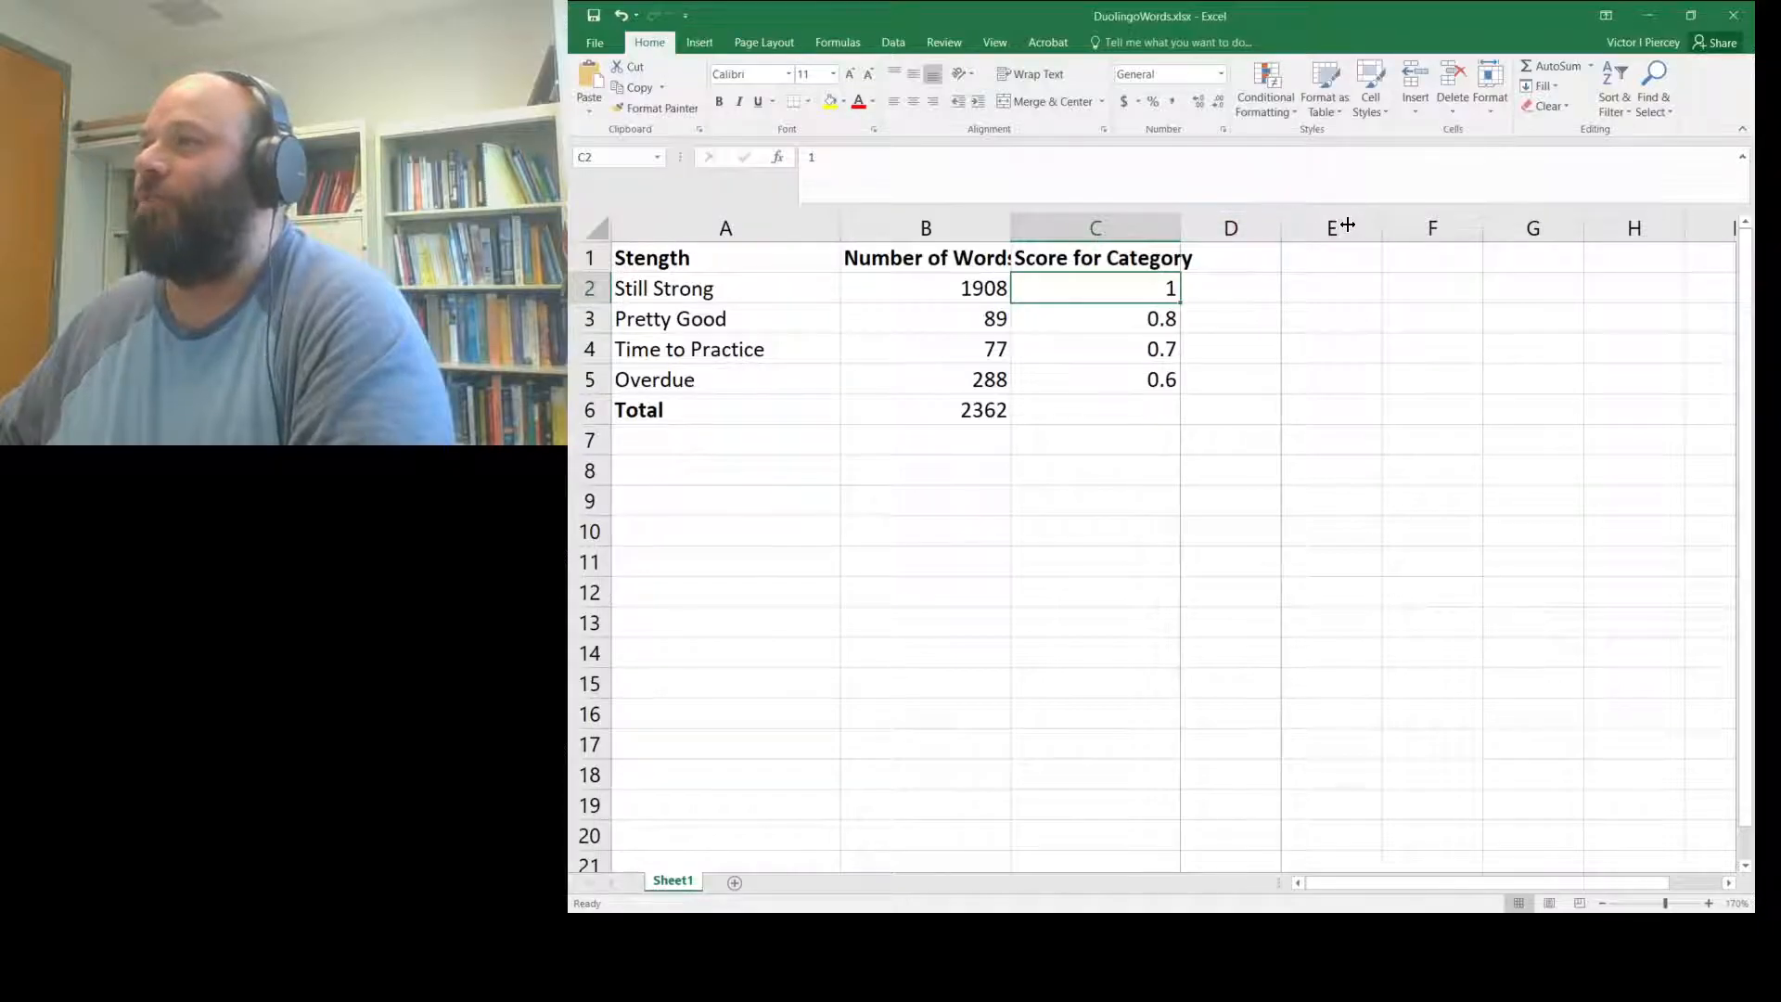
pyautogui.moveTo(1346, 224); pyautogui.dragTo(1344, 227)
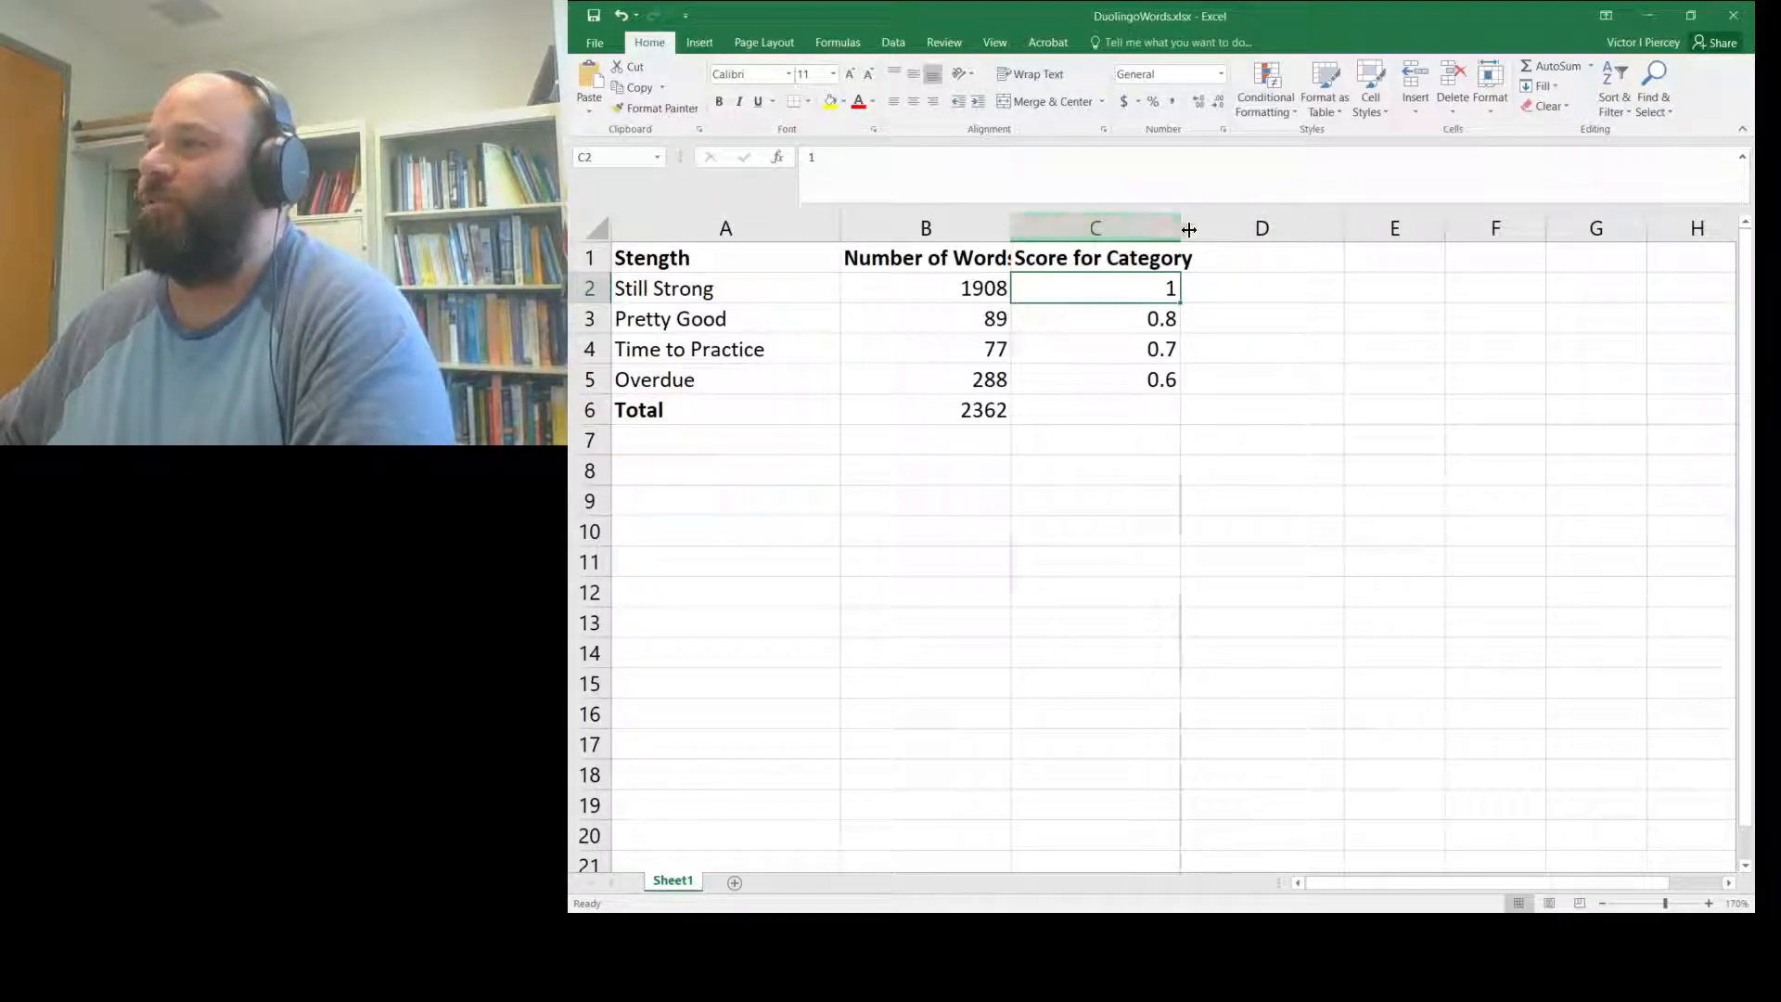
pyautogui.moveTo(1182, 231); pyautogui.dragTo(1213, 228)
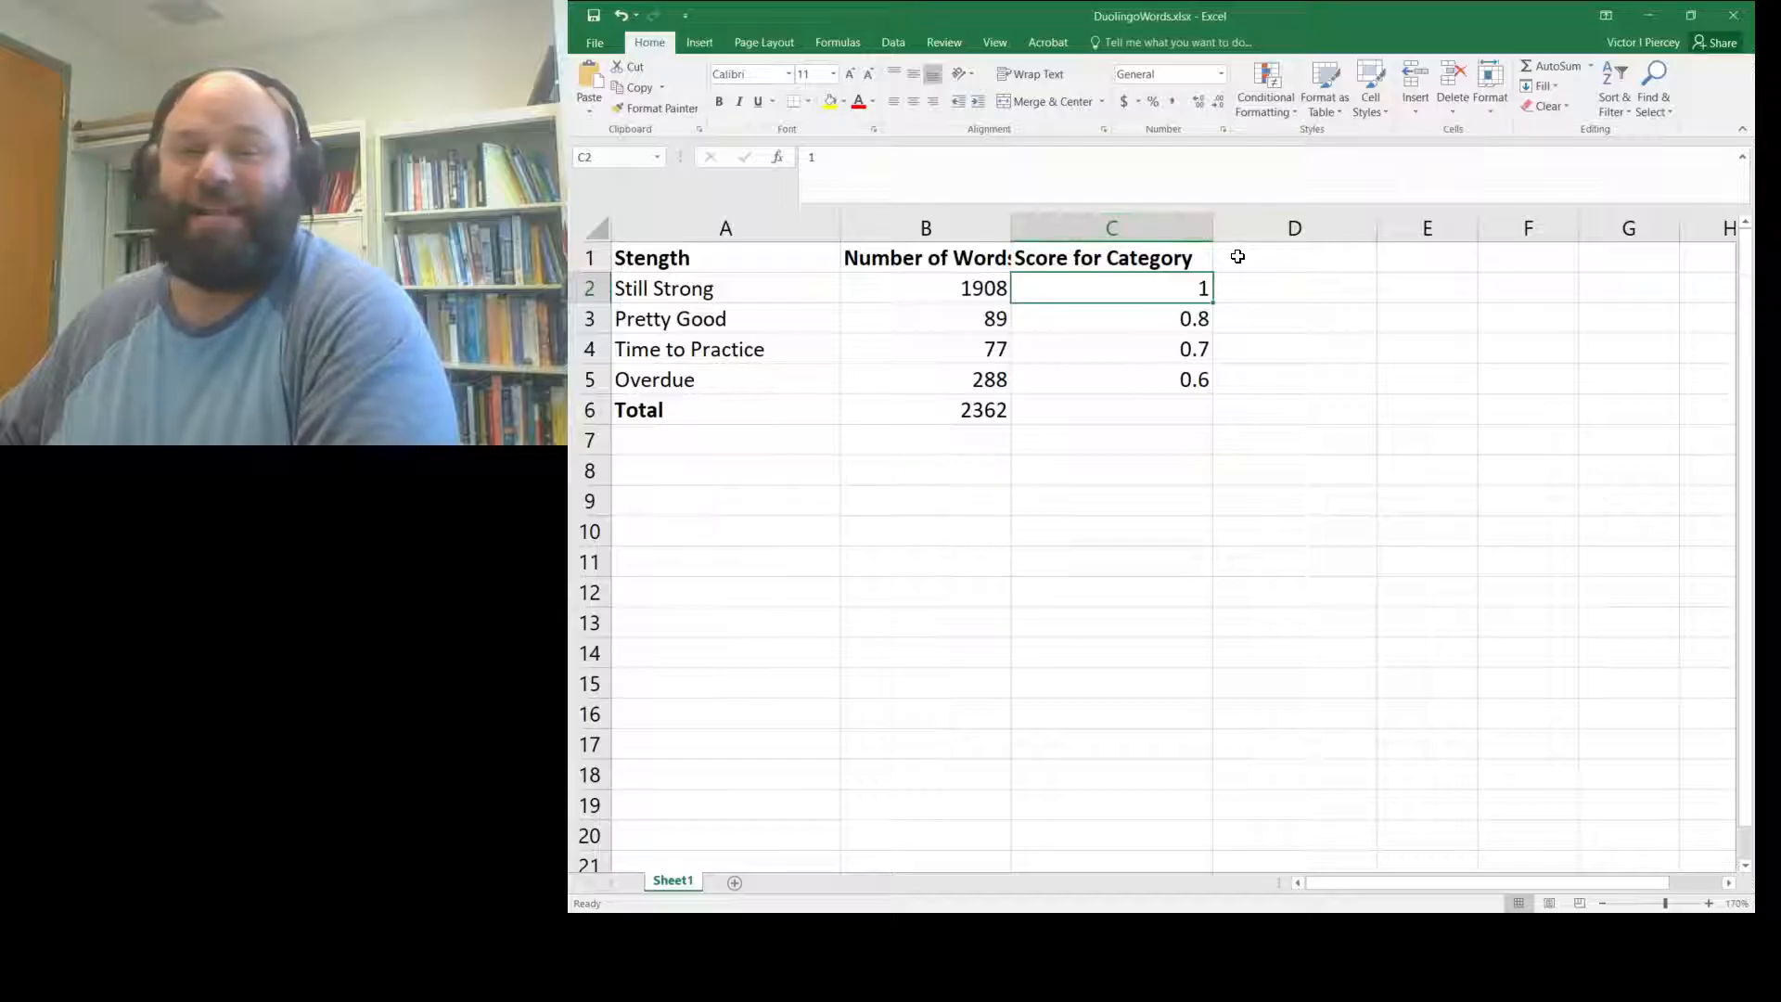
# - Enter the heading 'Weighted Score' in D1
pyautogui.click(1304, 266)
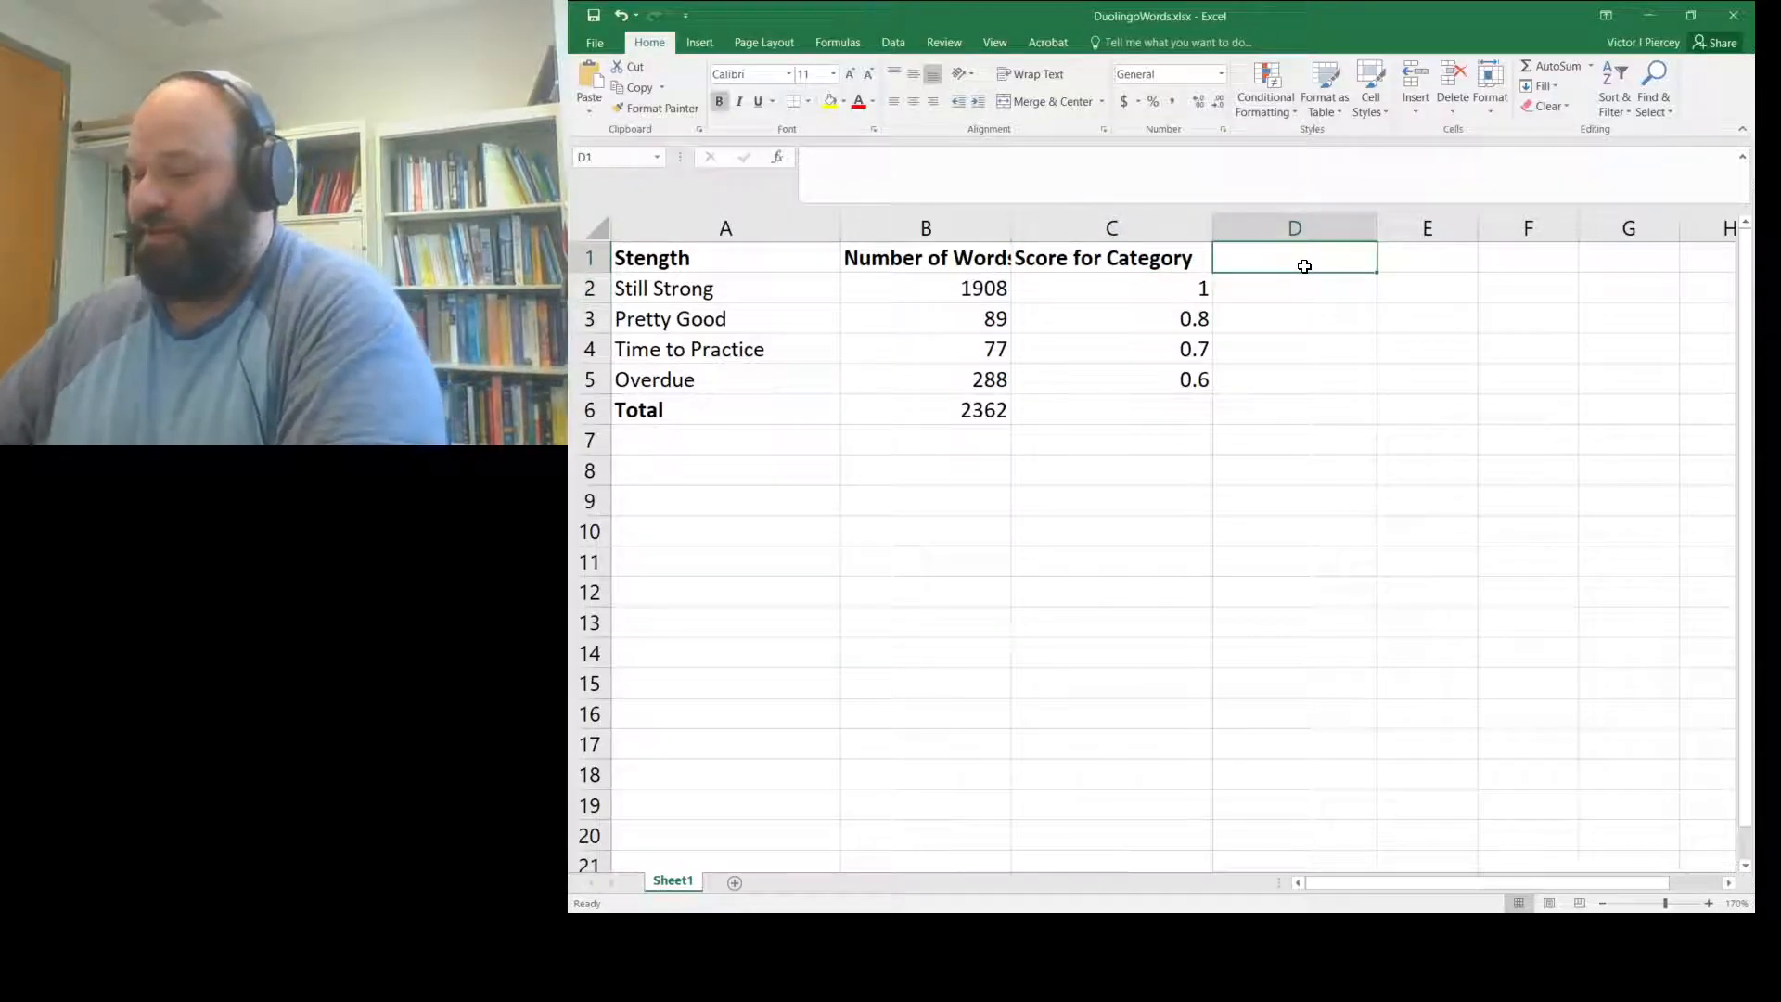
pyautogui.write('E')
pyautogui.press('BackSpace')
pyautogui.write('Weighted Score')
pyautogui.press('Return')
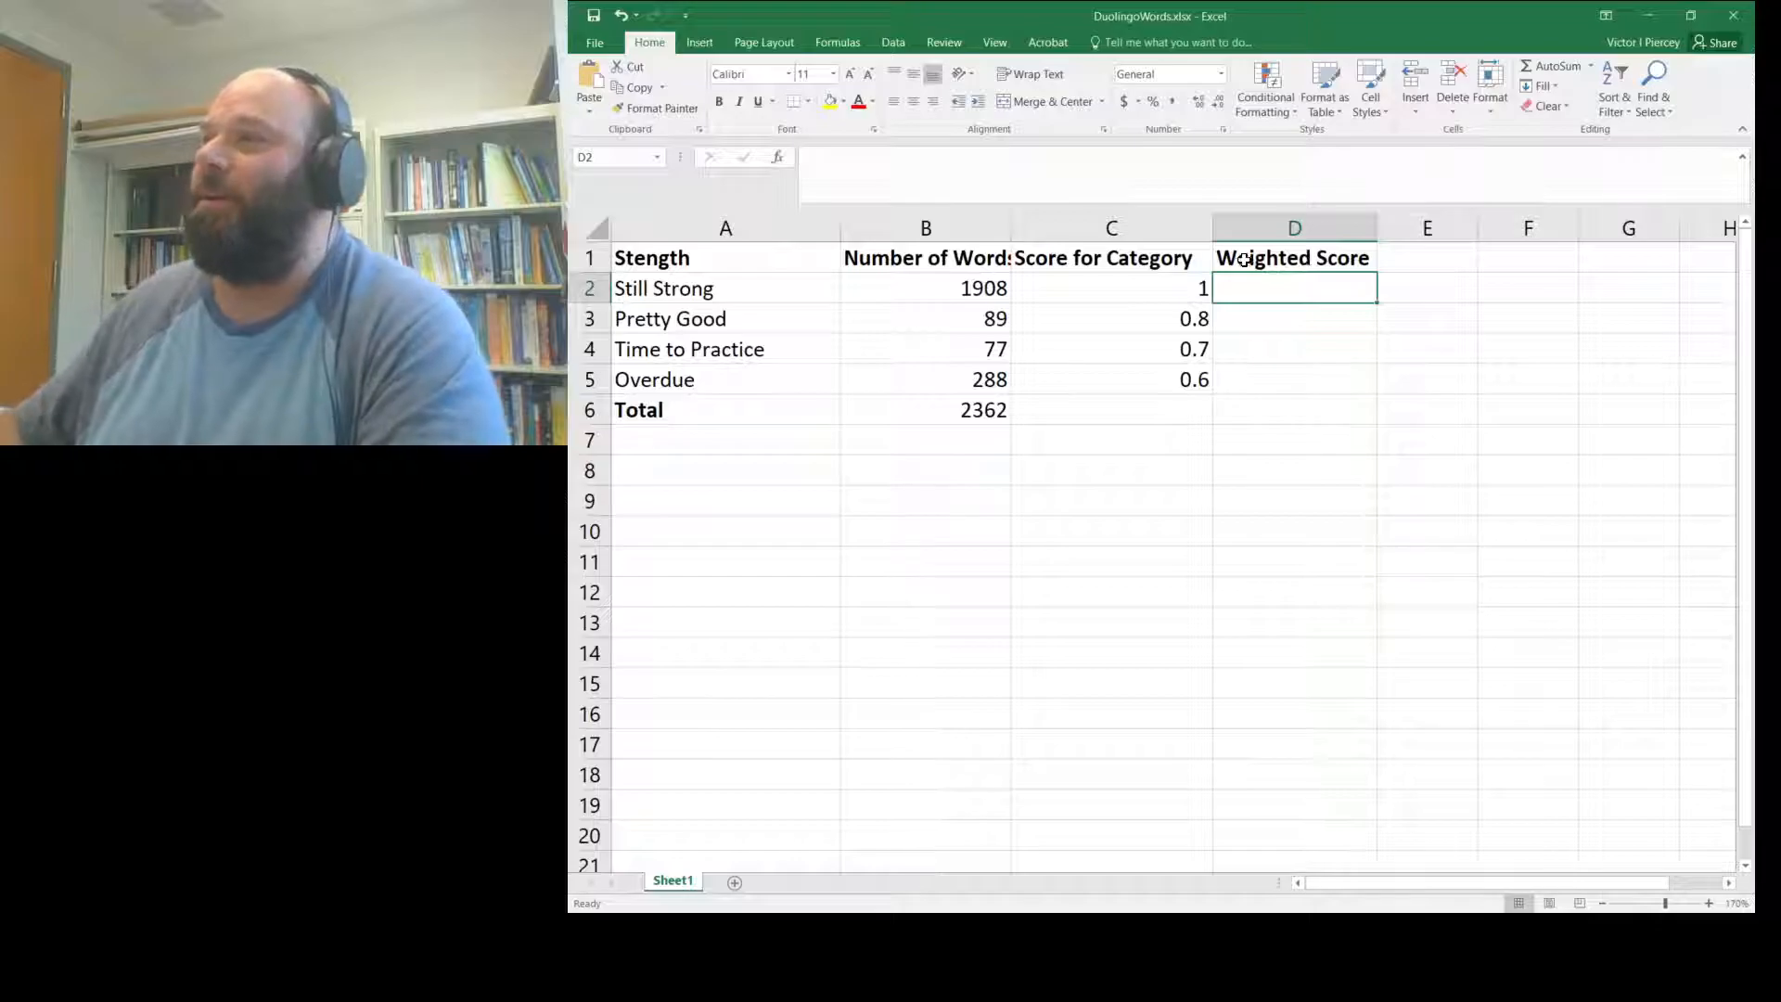
# - Enter =b2*c2 in D2 to get the Still Strong weighted score of 1908
pyautogui.click(961, 289)
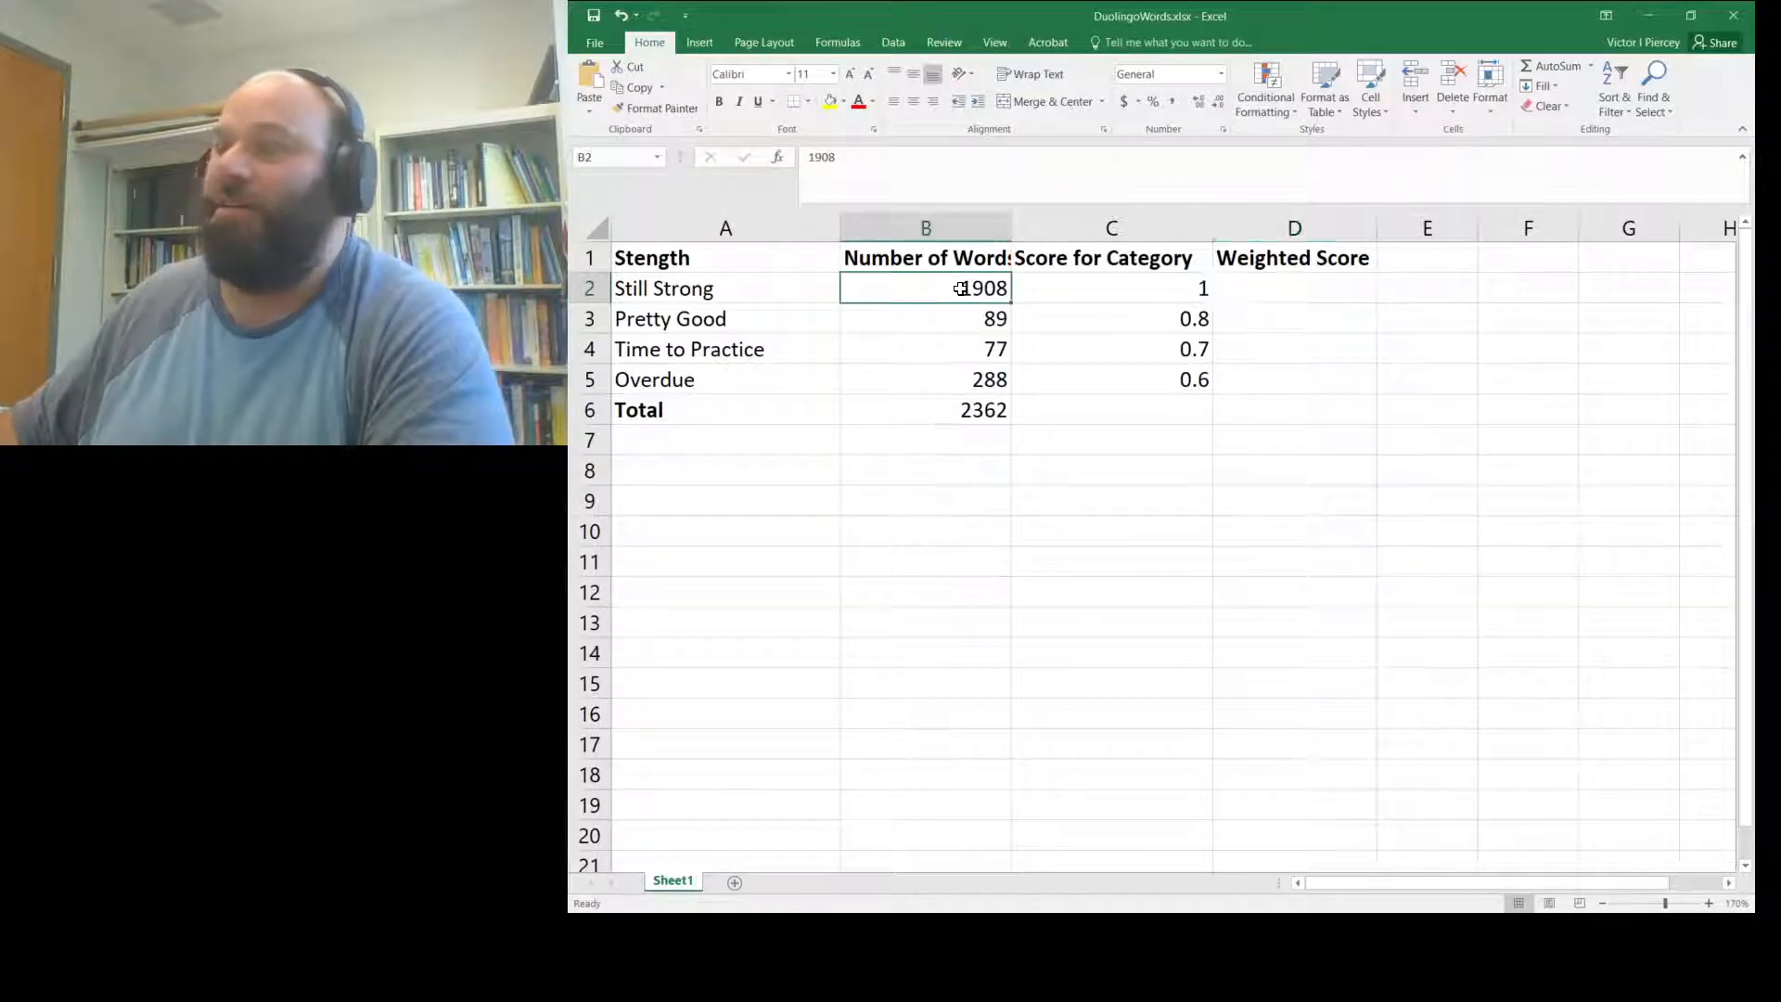
pyautogui.click(1116, 286)
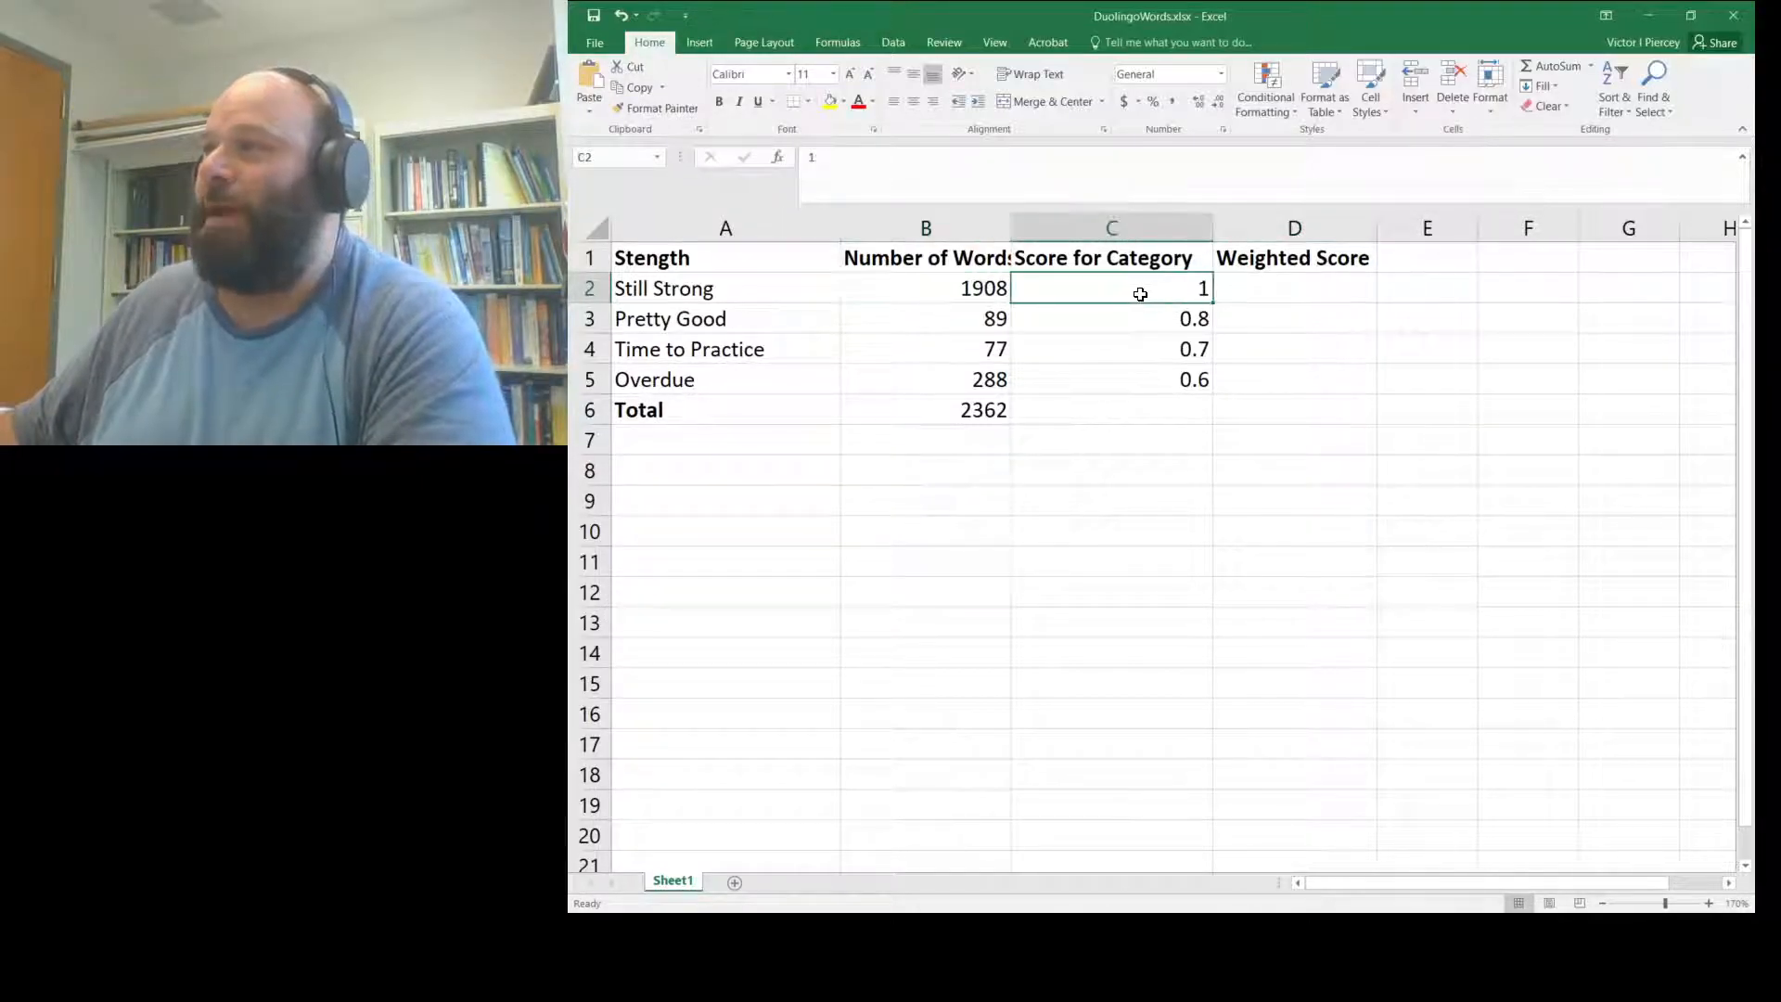
pyautogui.click(1263, 288)
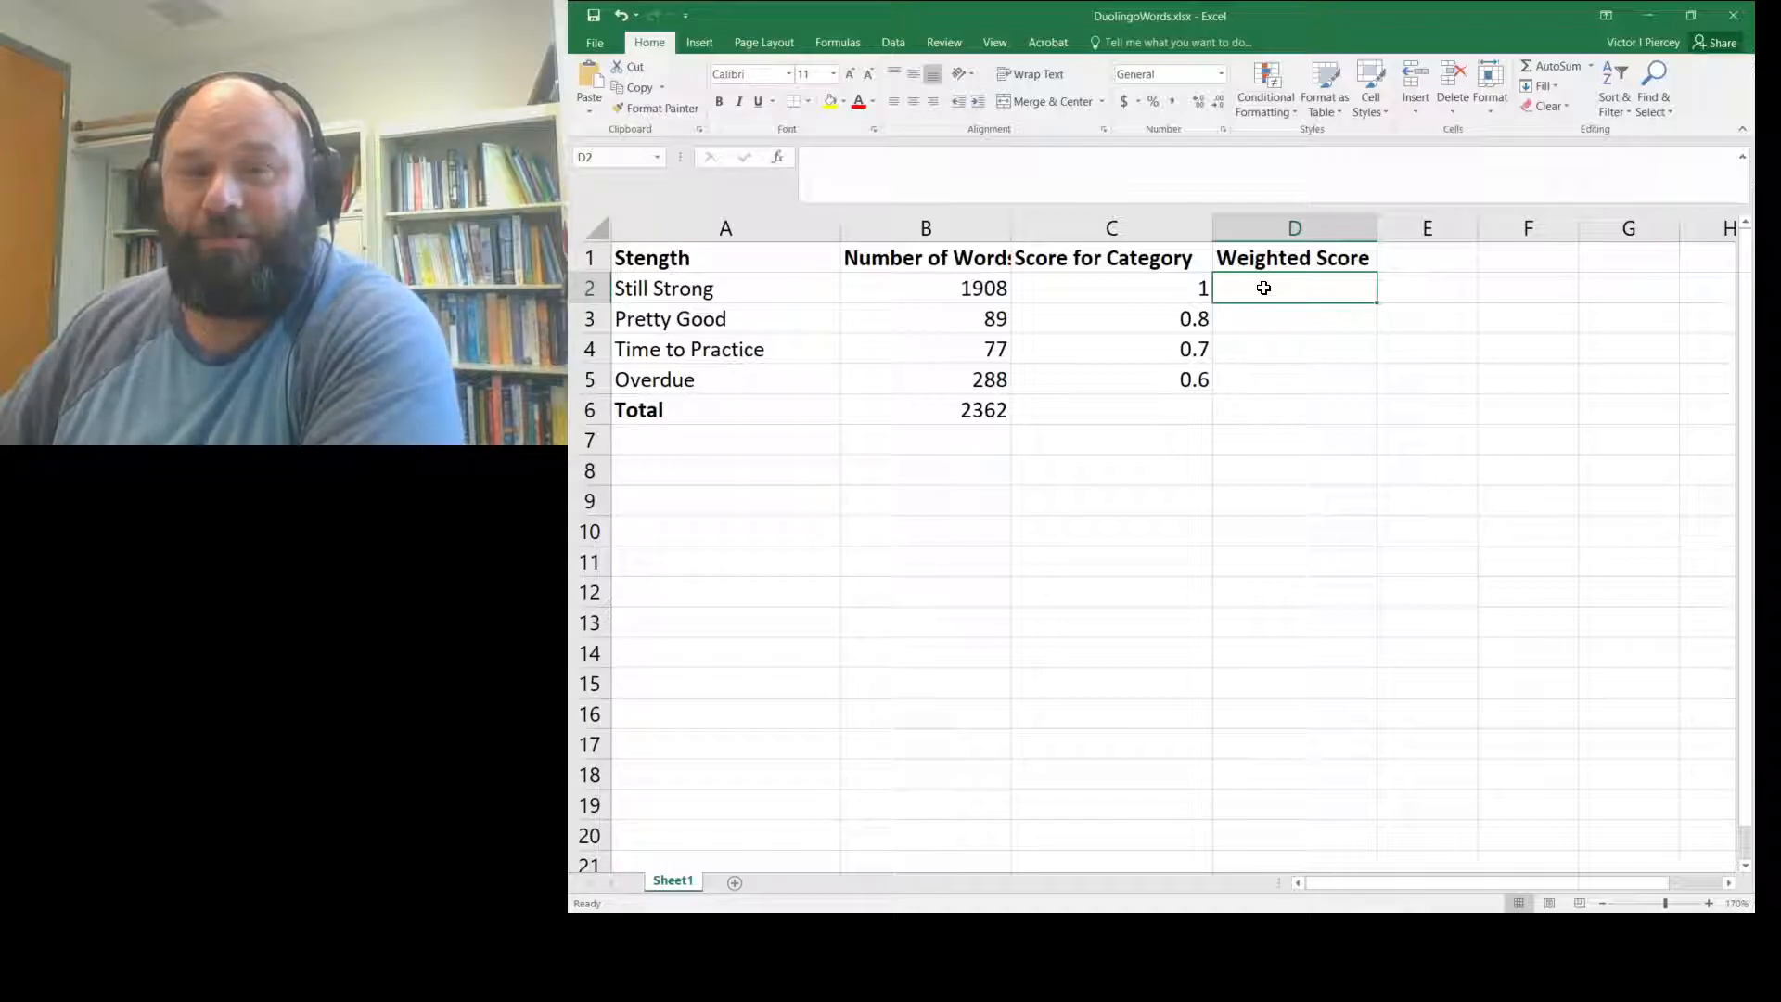
pyautogui.write('=')
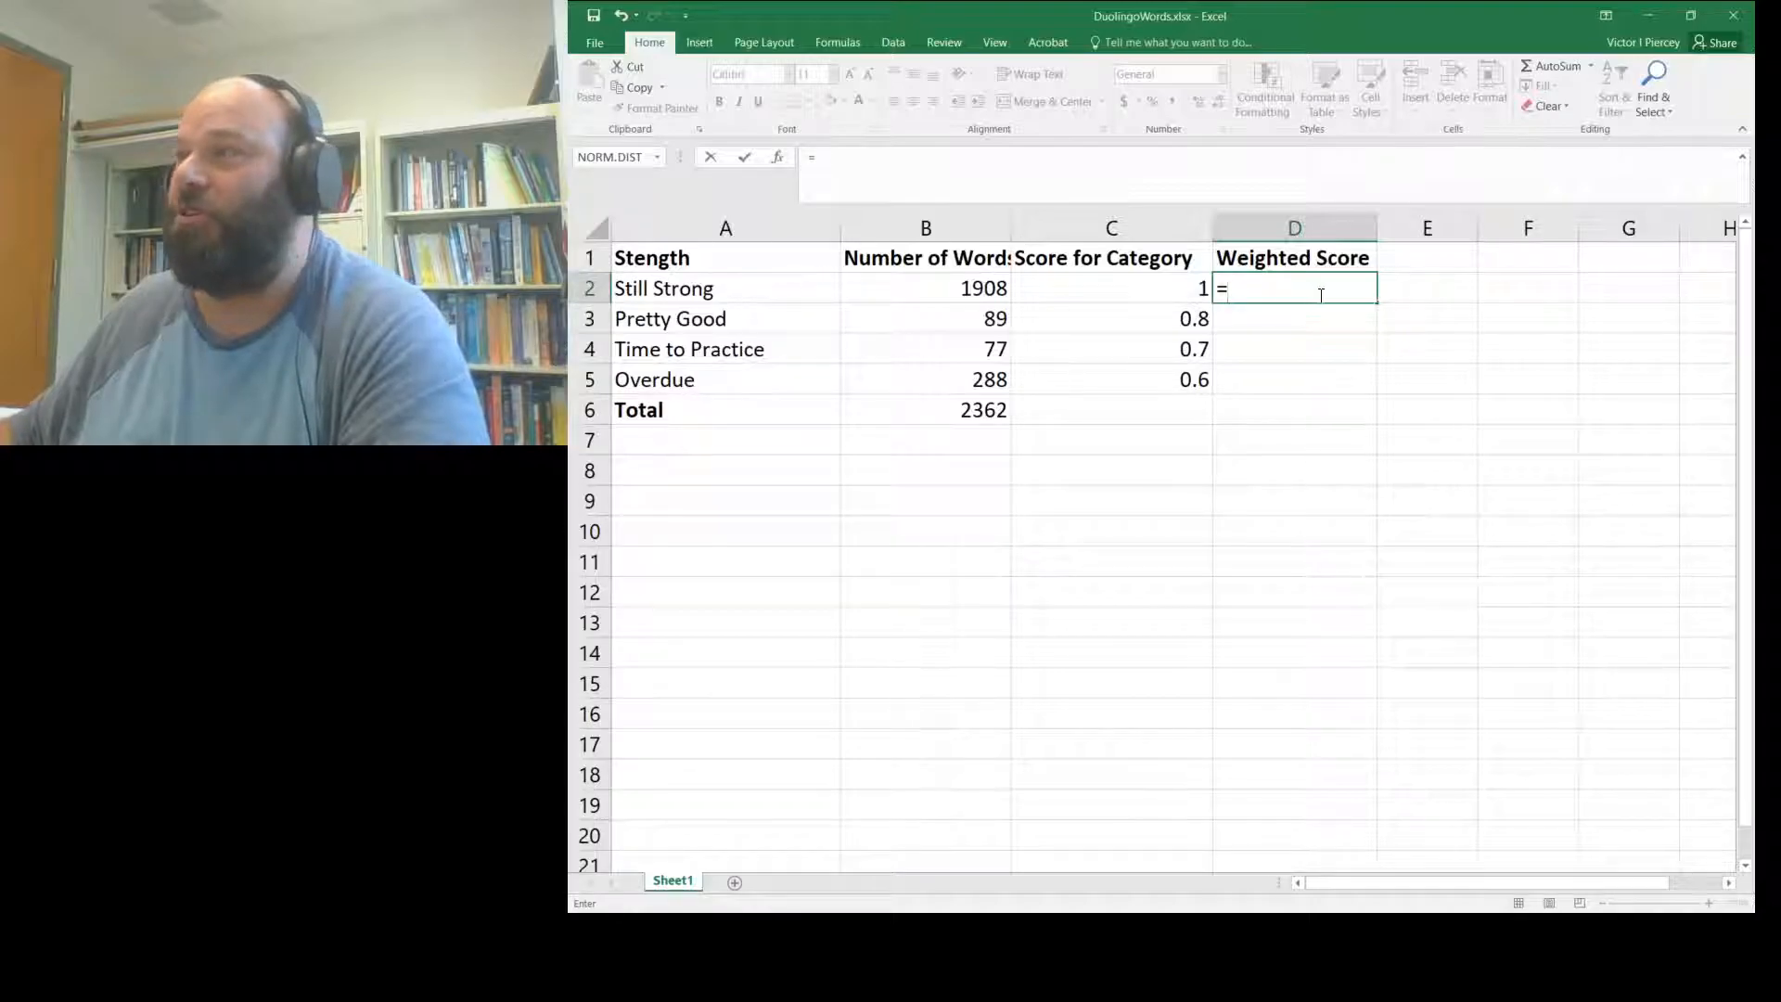
pyautogui.write('b2')
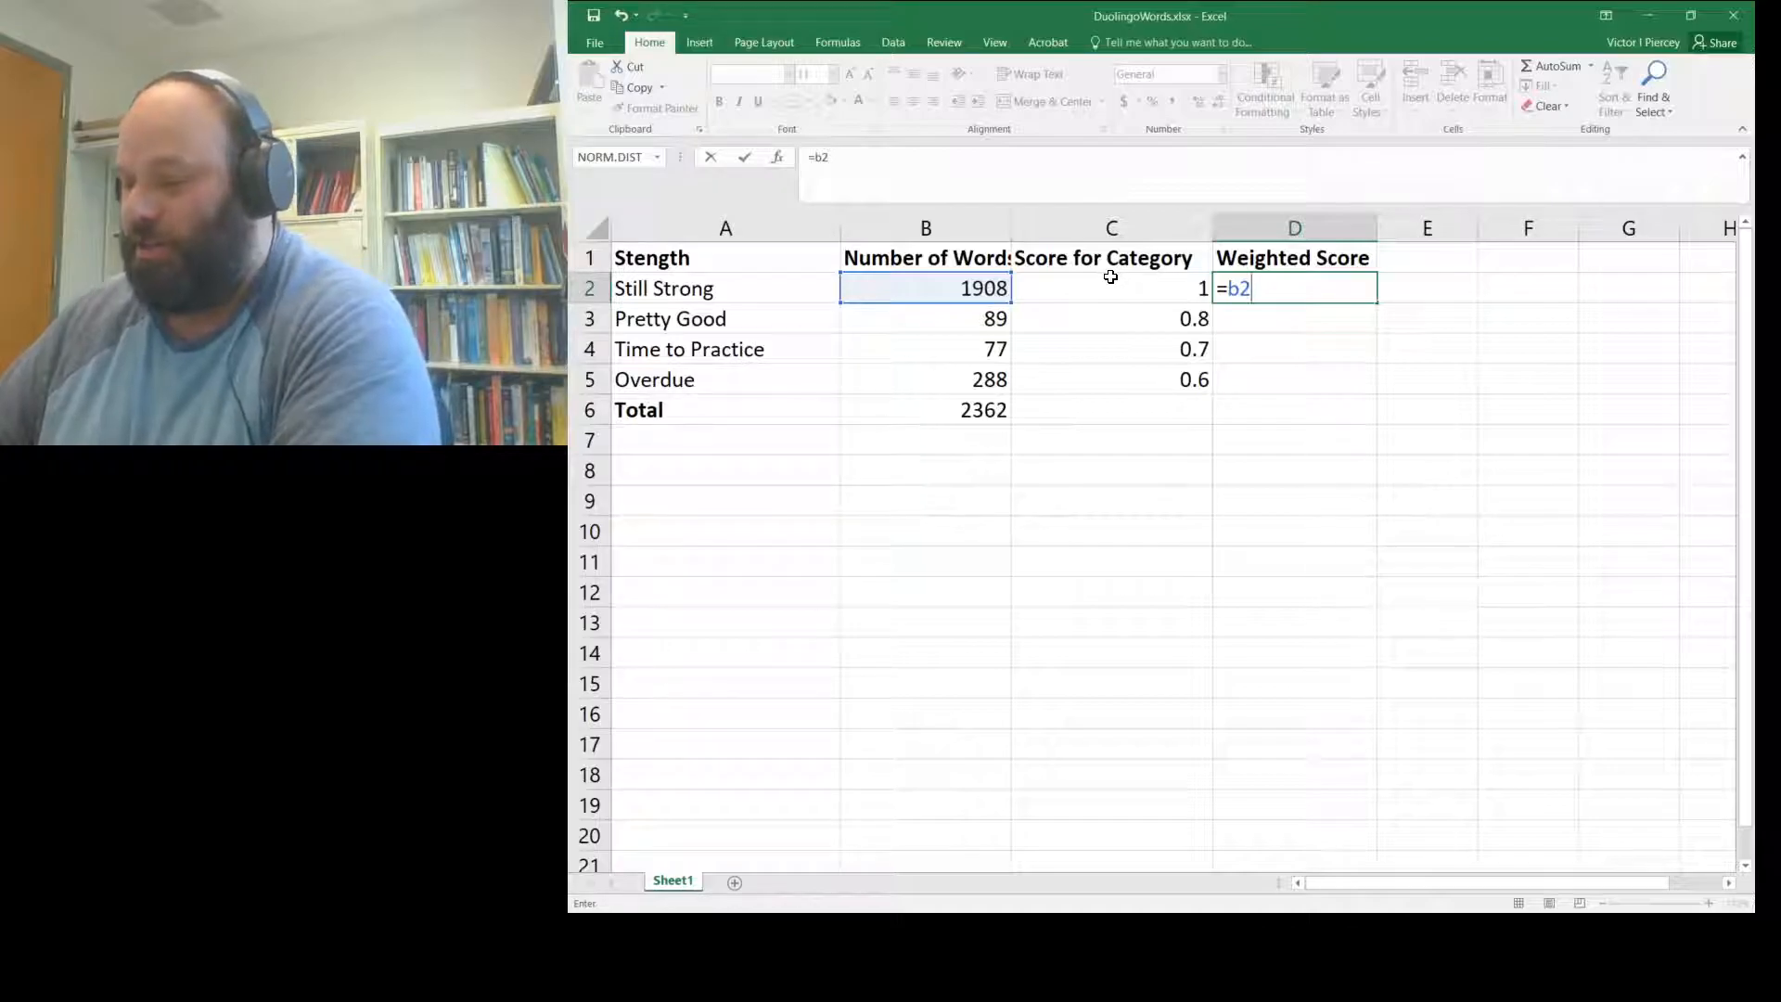
pyautogui.write('c2')
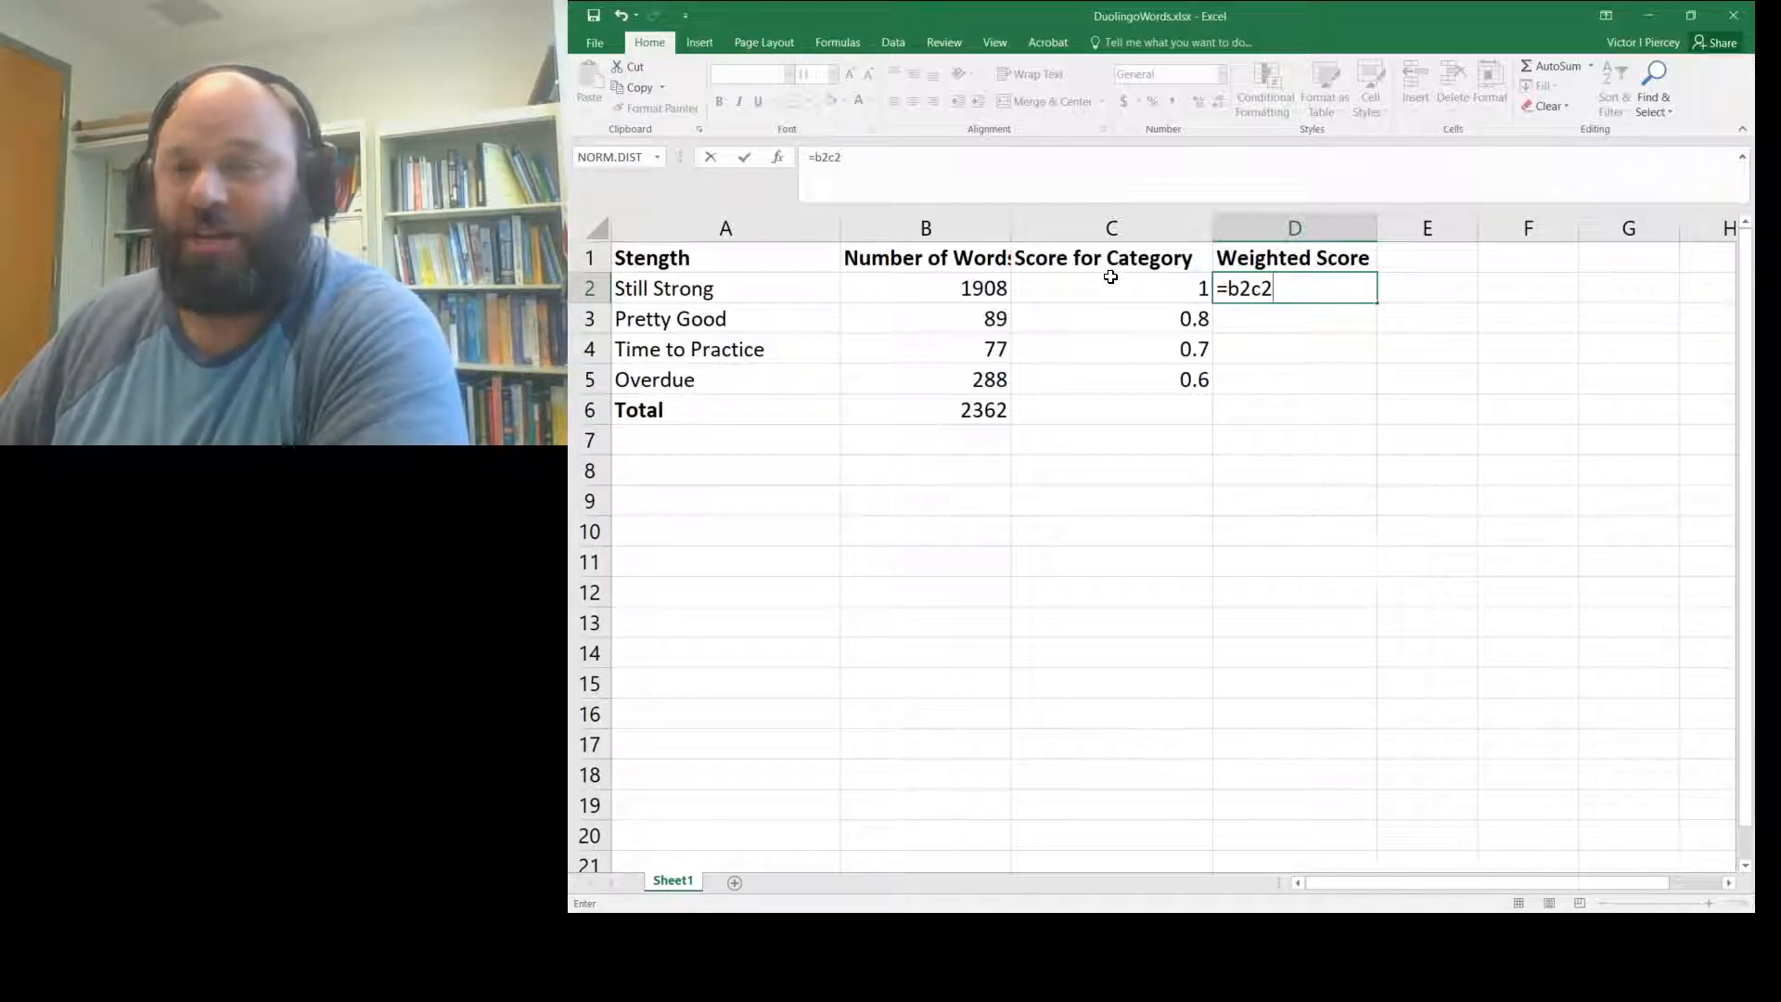
pyautogui.press('BackSpace')
pyautogui.press('BackSpace')
pyautogui.write('*')
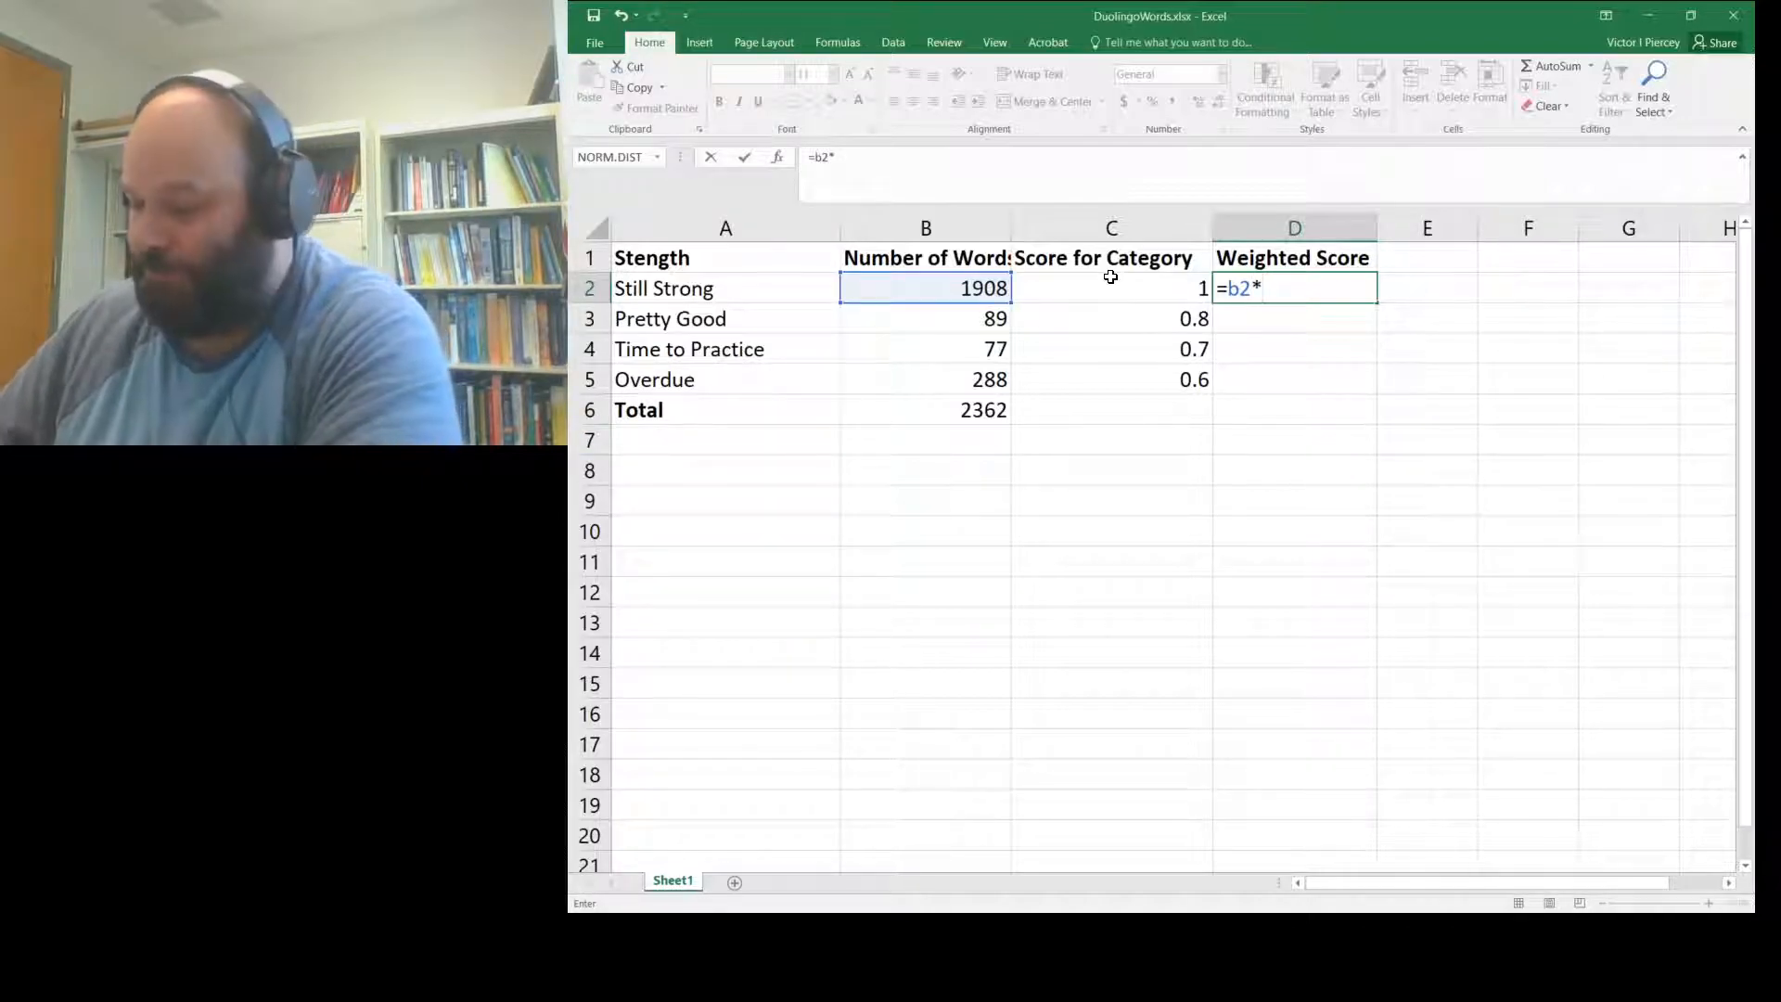
pyautogui.write('c2')
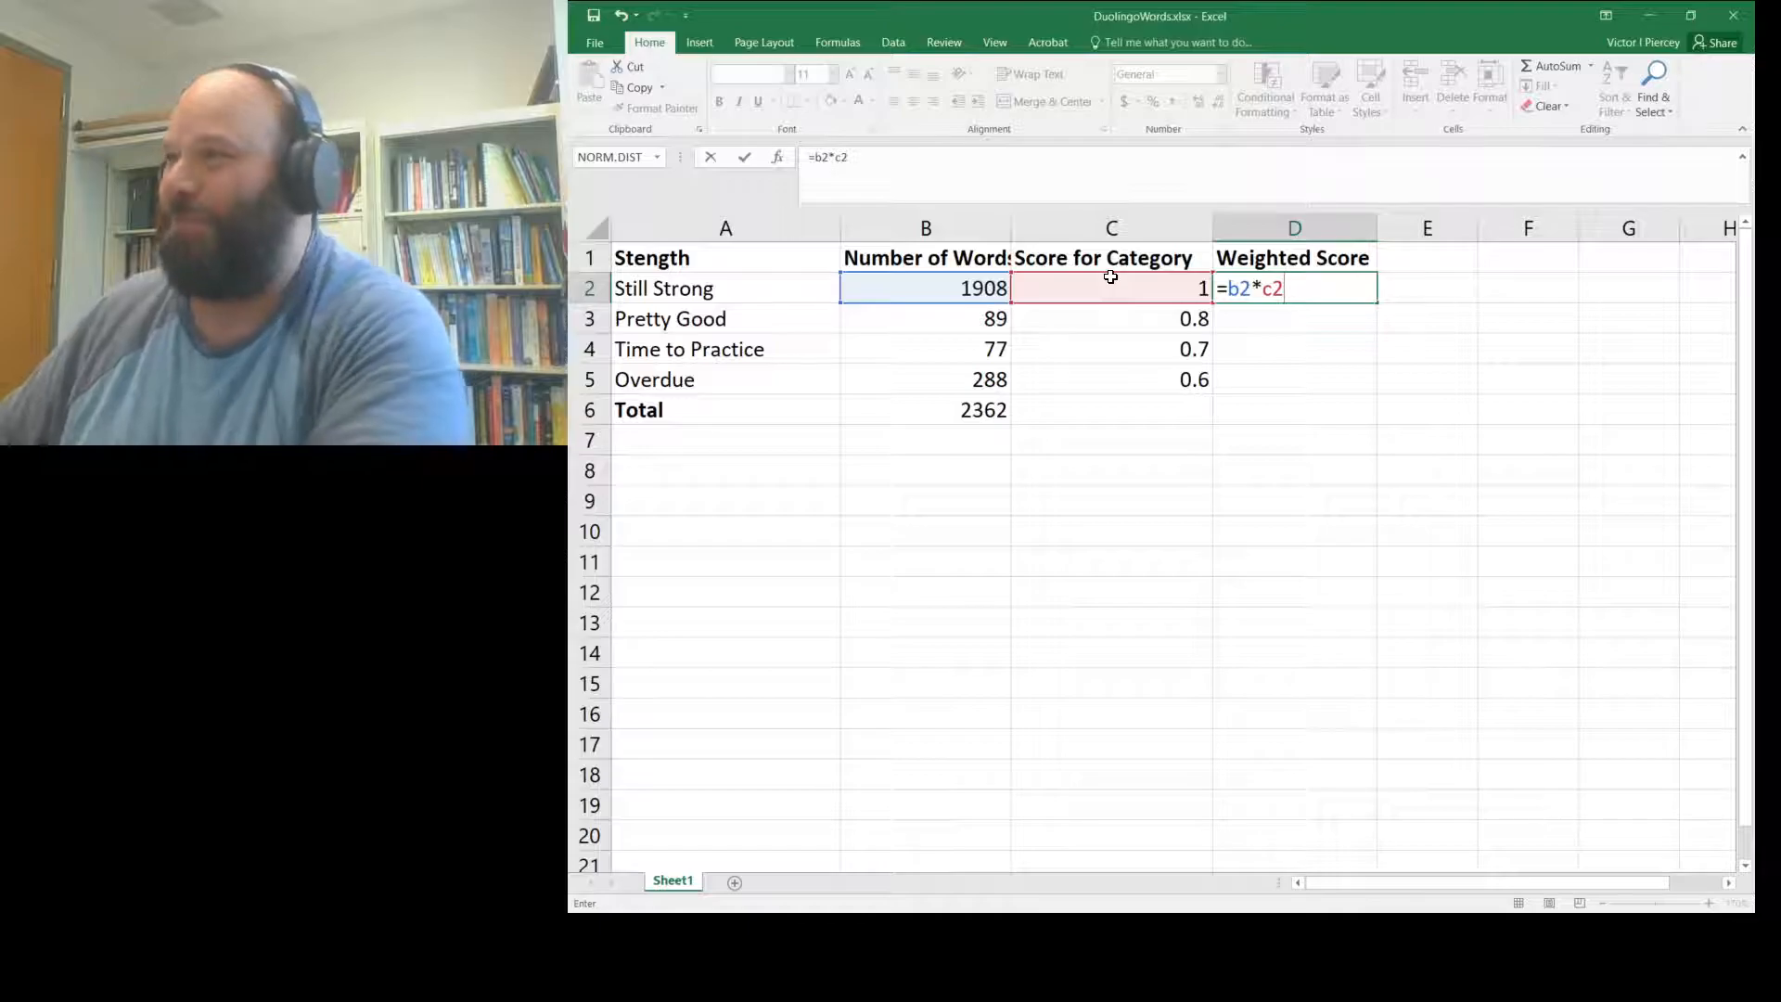
pyautogui.press('Return')
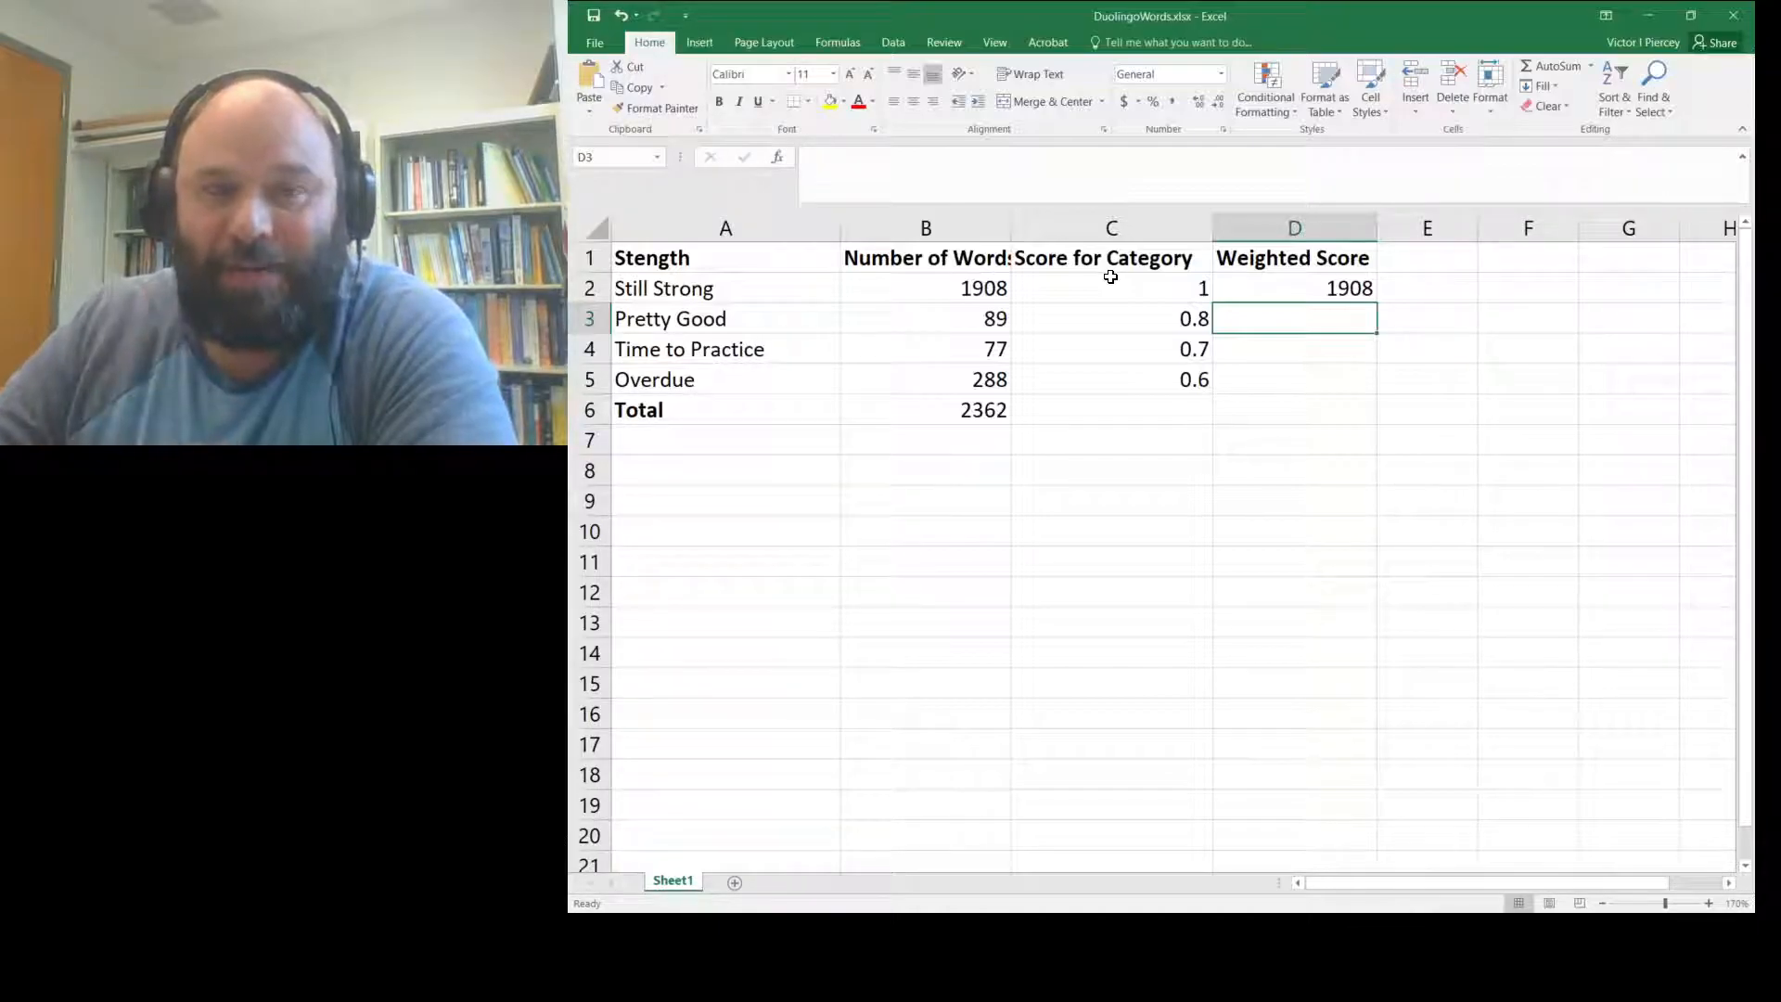
# - Zoom in and fill D2's formula down to D5, giving 71.2, 53.9 and 172.8
pyautogui.click(1311, 284)
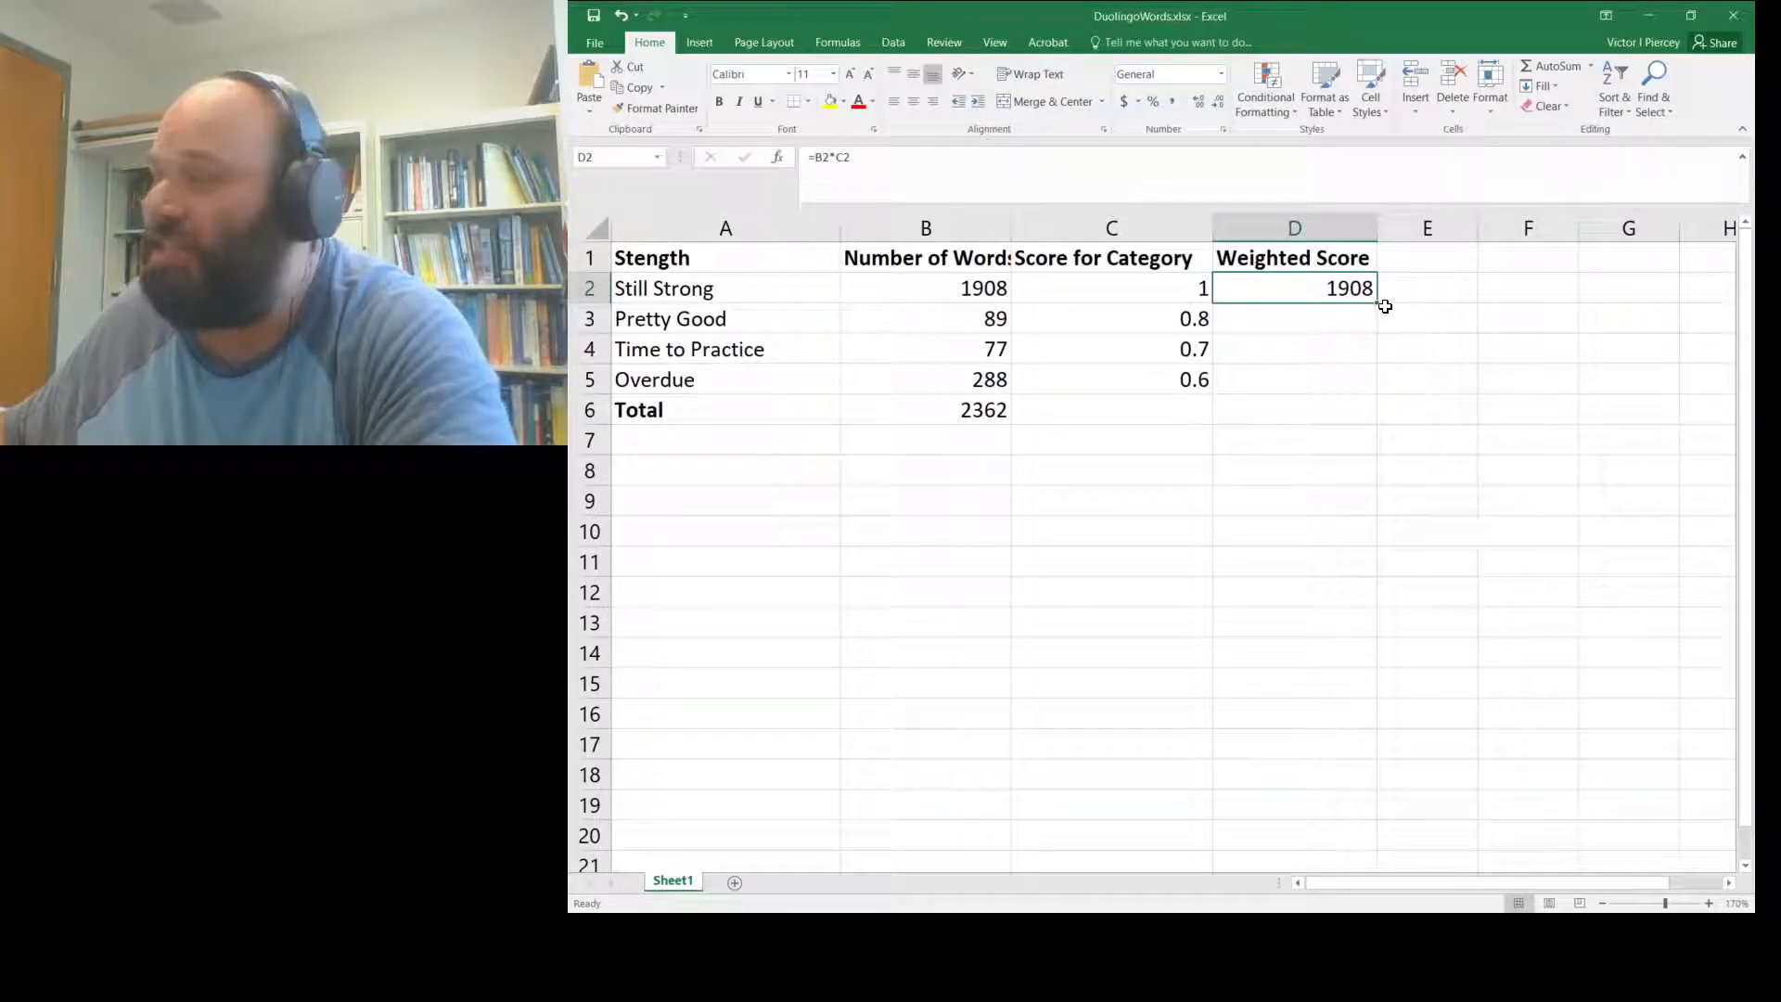
pyautogui.click(1709, 903)
pyautogui.click(1709, 904)
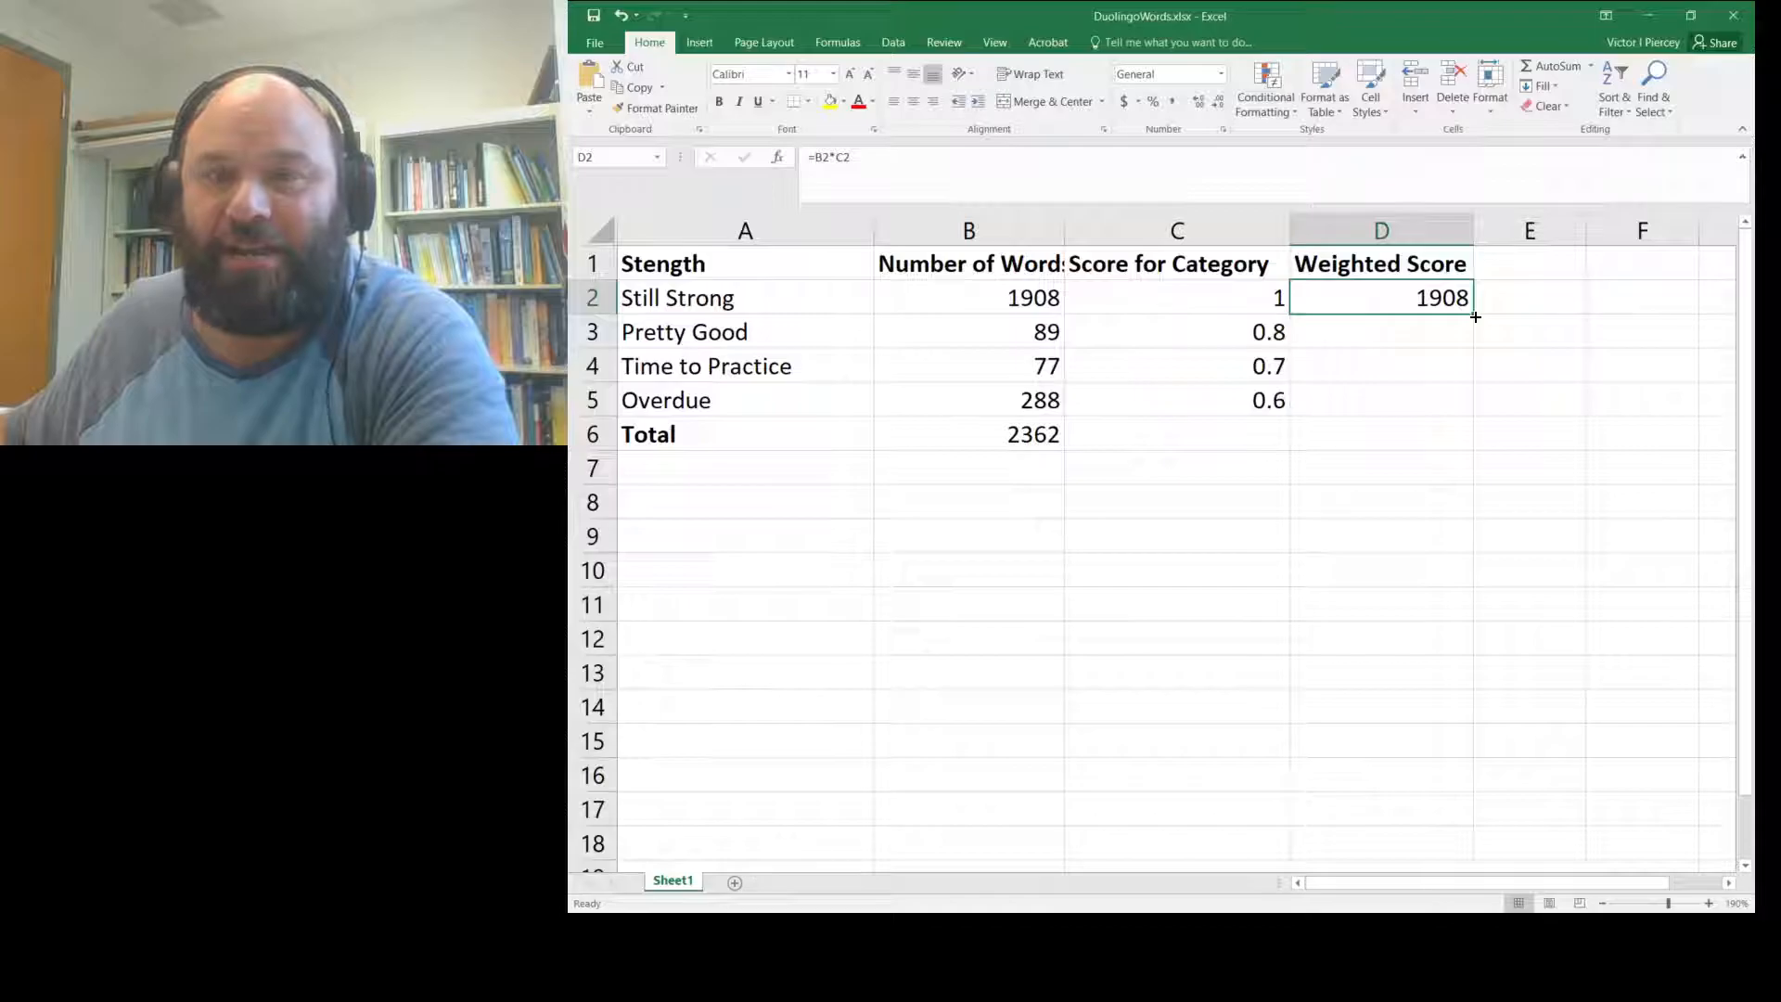
pyautogui.moveTo(1474, 316); pyautogui.dragTo(1475, 316)
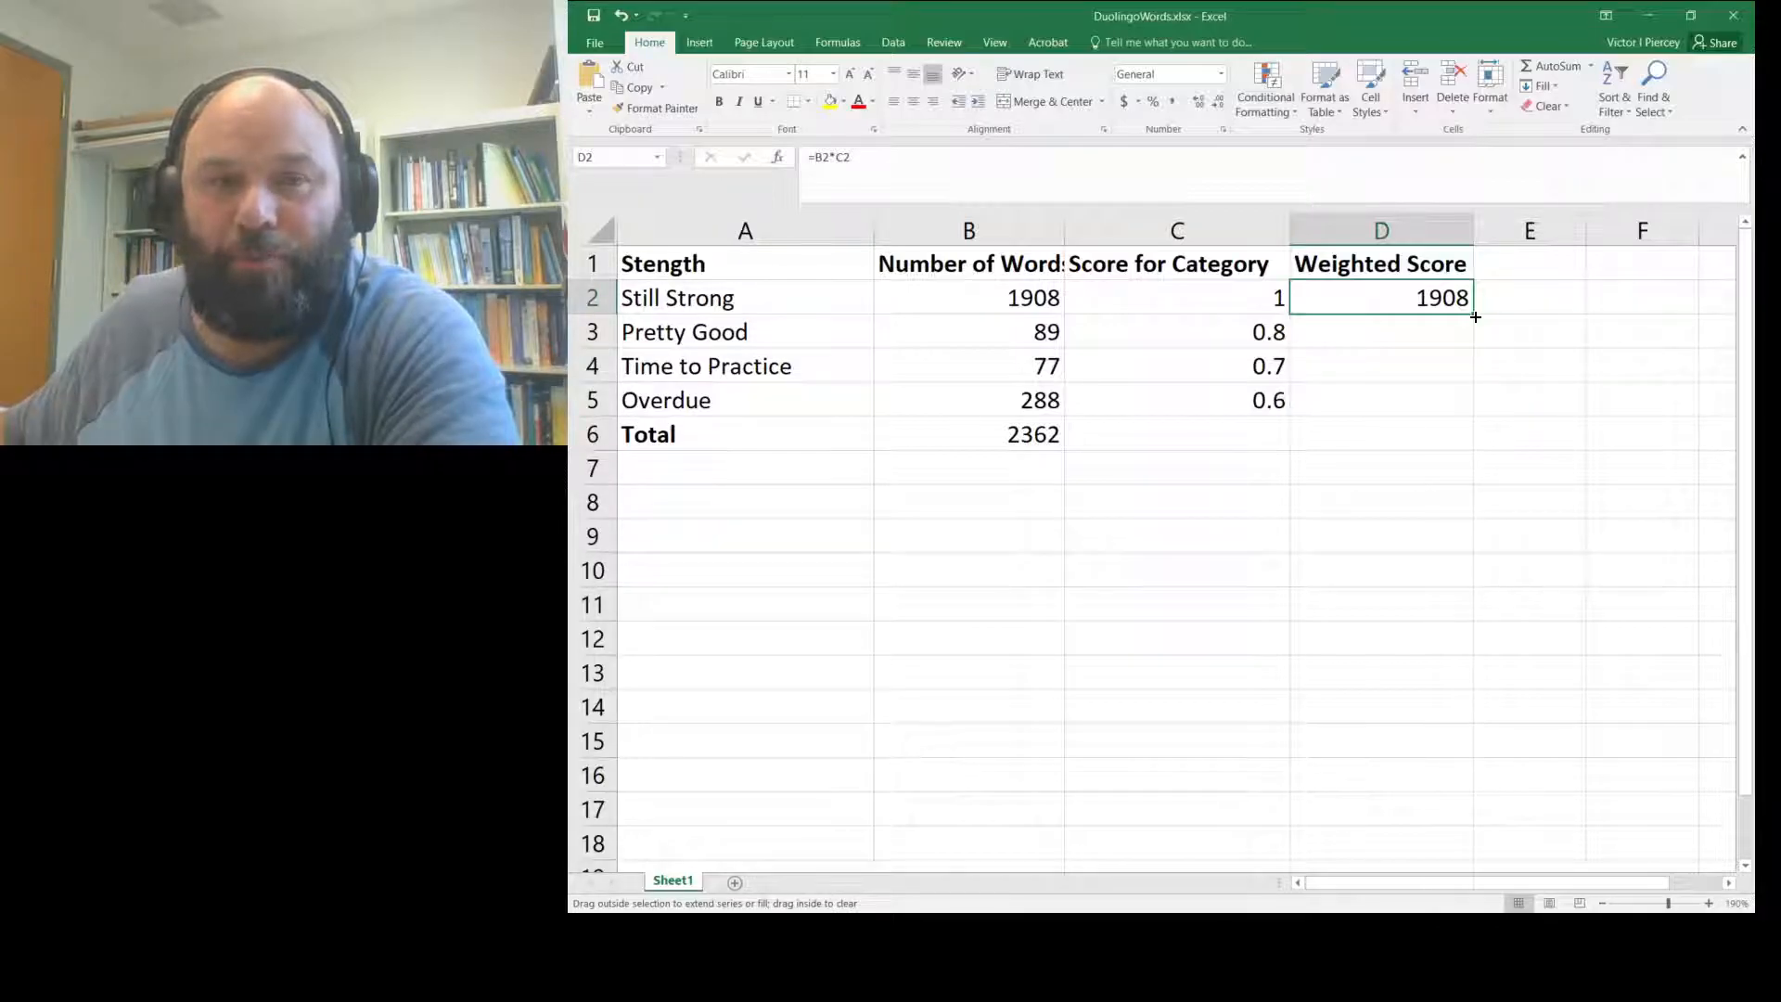
pyautogui.moveTo(1475, 316); pyautogui.dragTo(1475, 407)
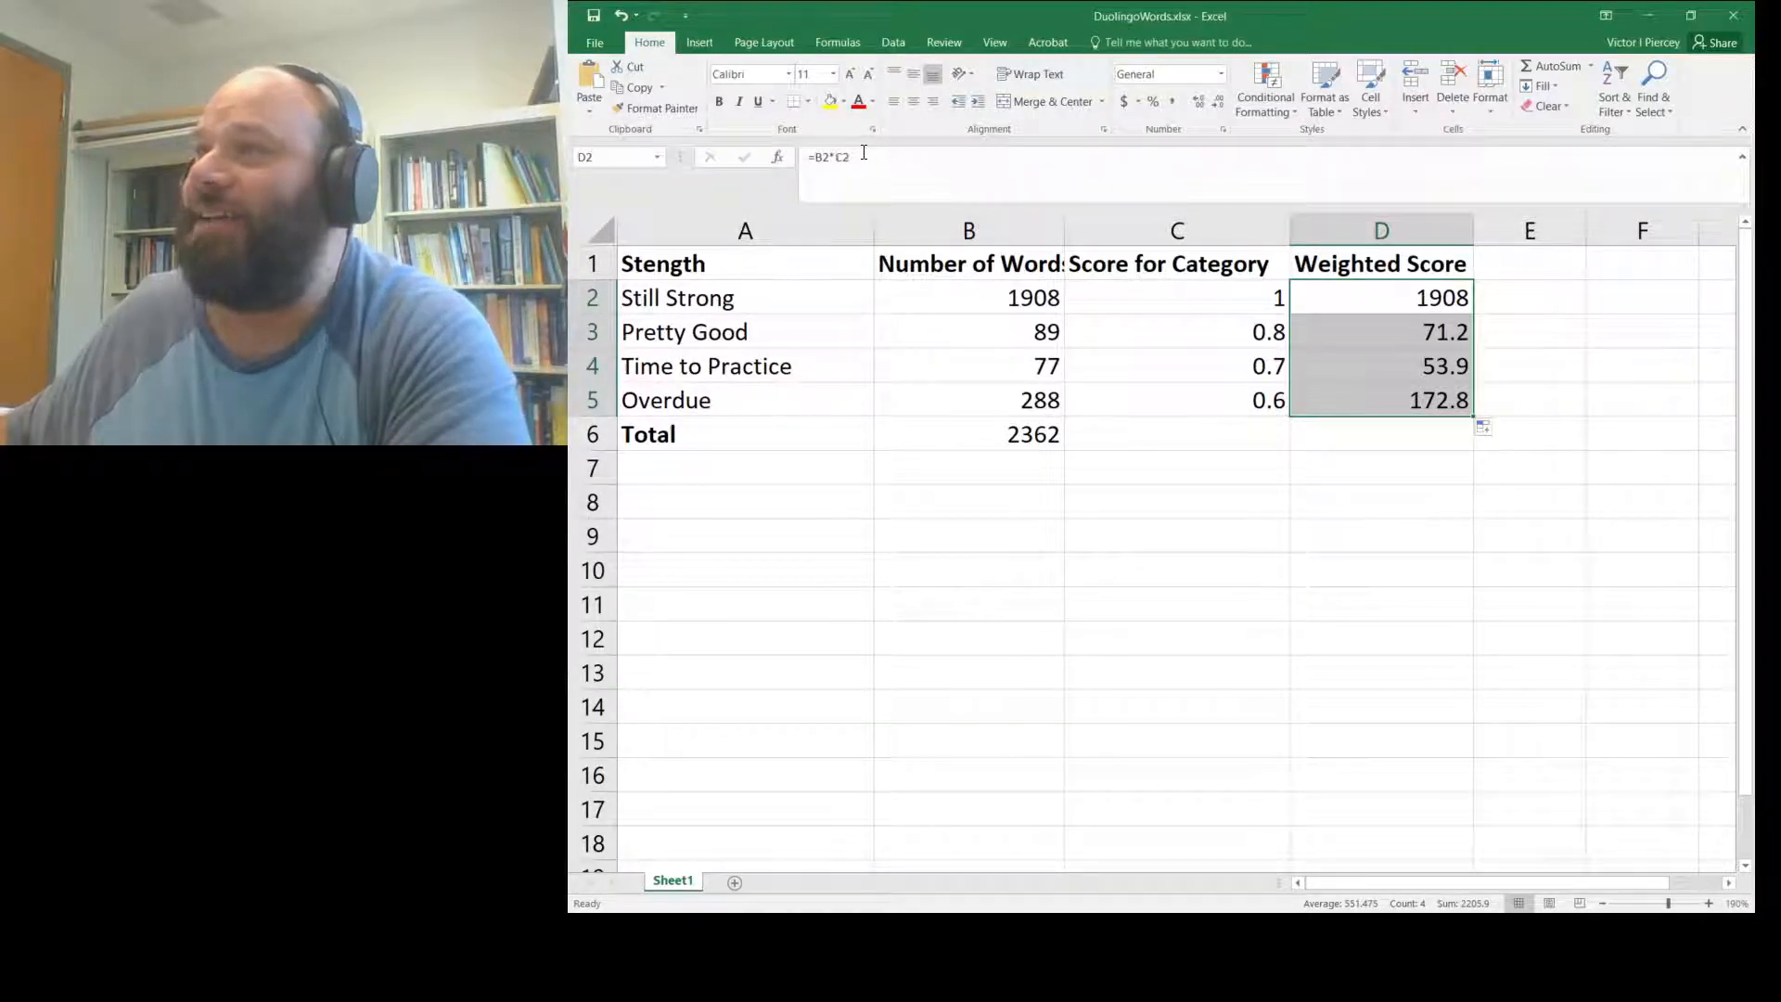
# - Check that the copied Pretty Good formula in D3 uses B3 and C3
pyautogui.click(1377, 301)
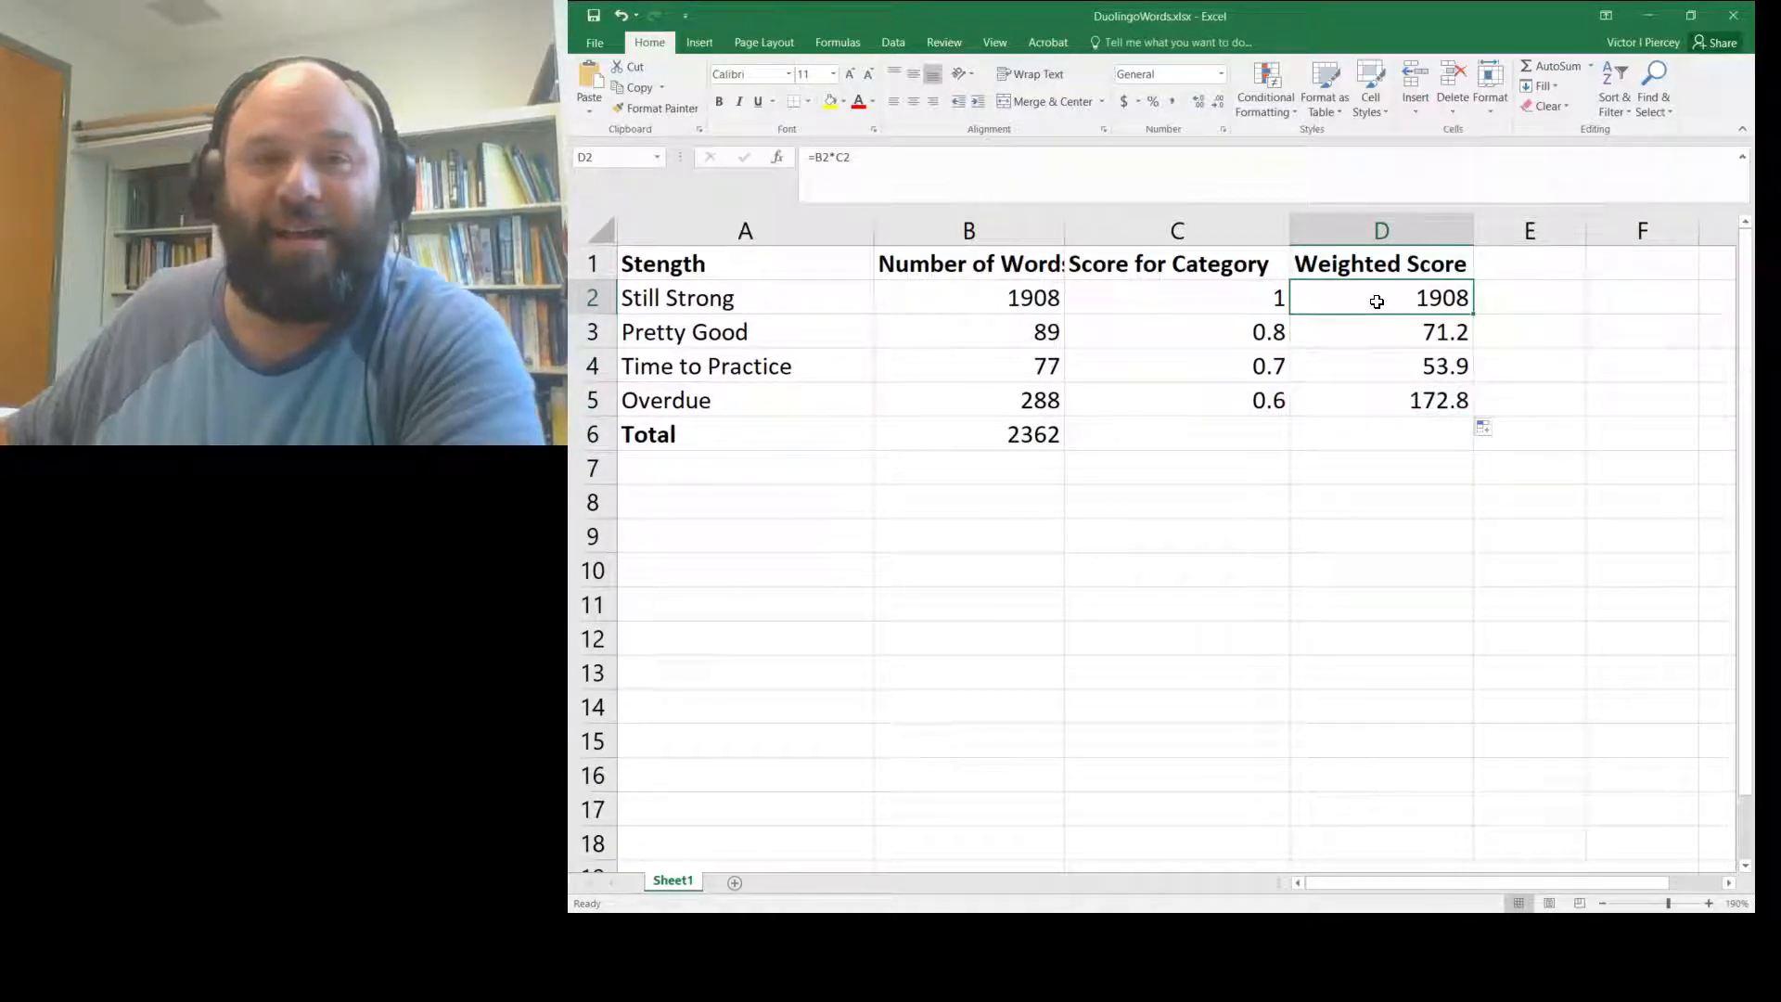
pyautogui.press('Down')
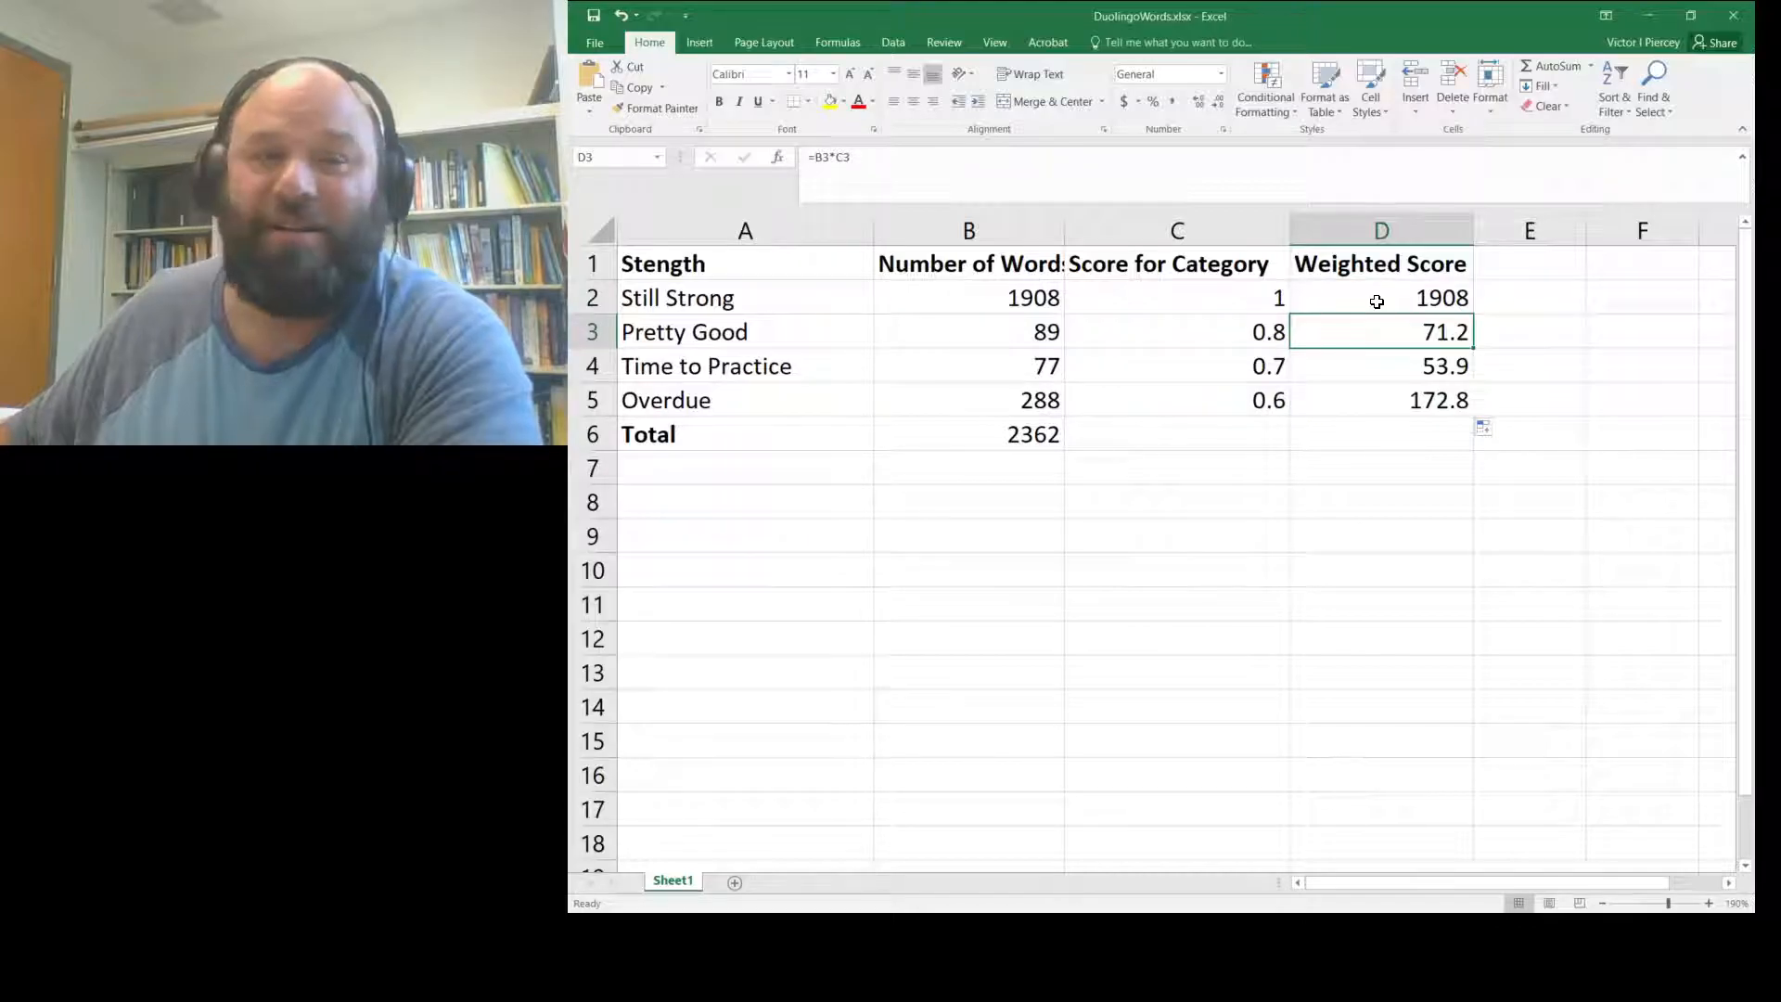
pyautogui.press('Up')
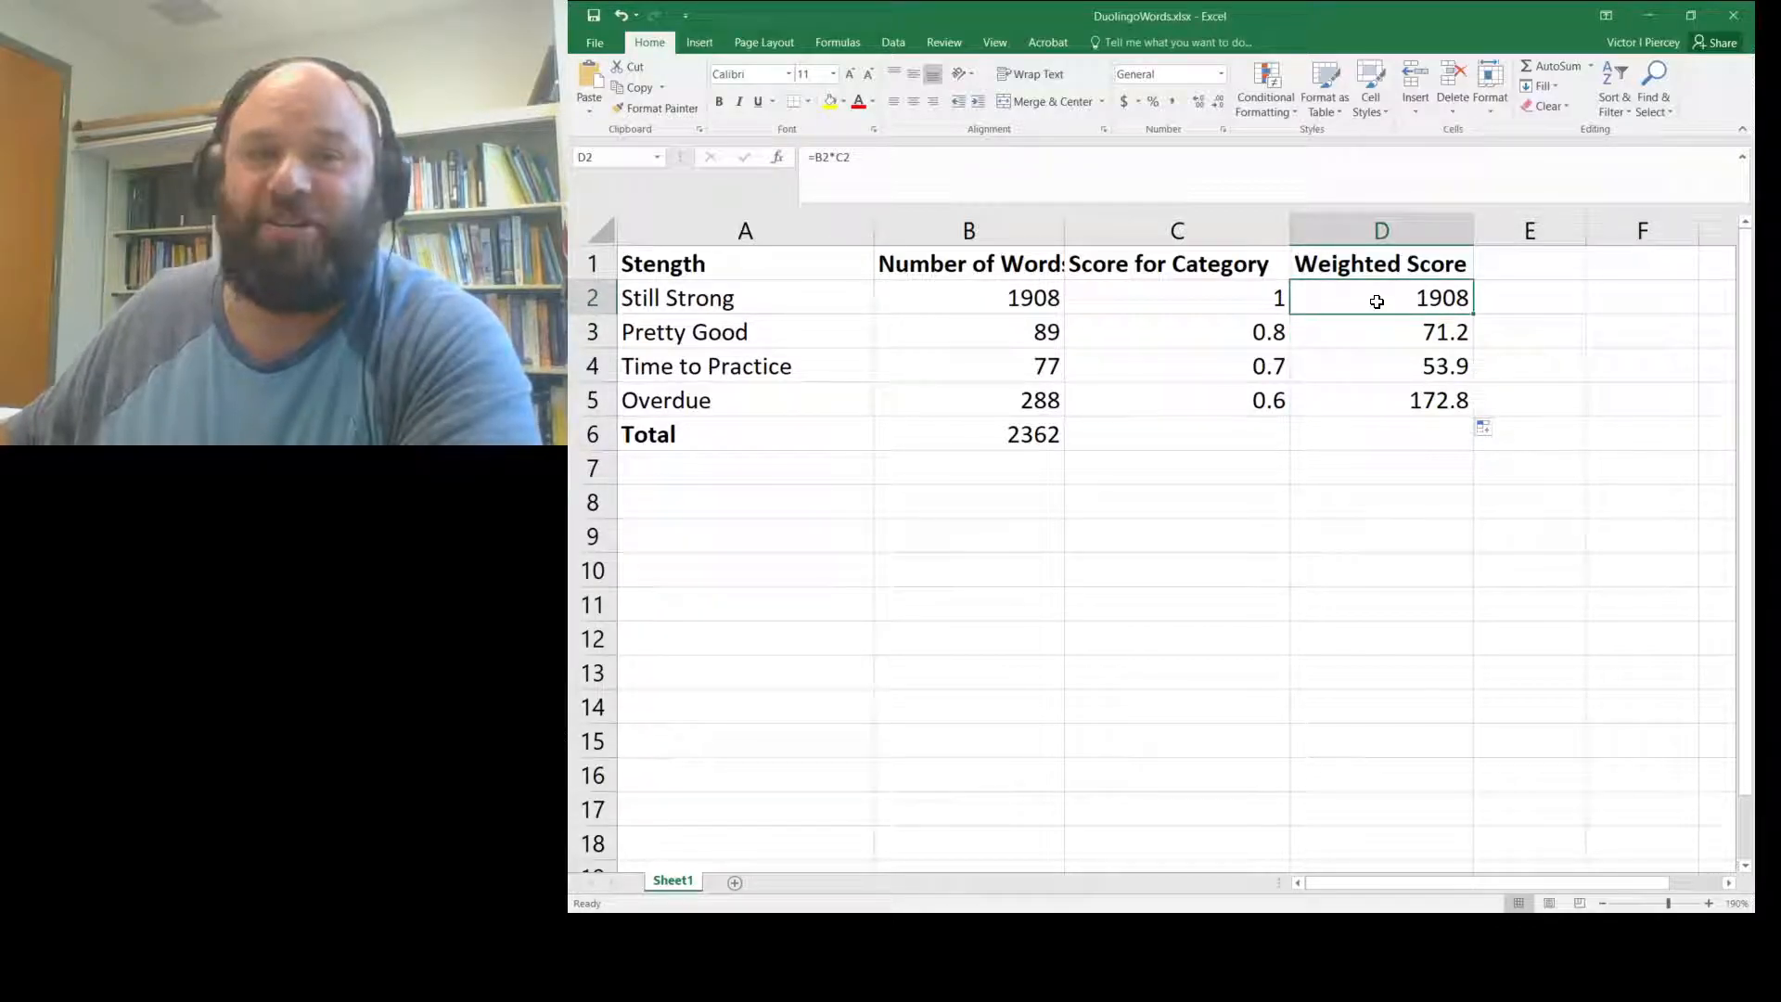
pyautogui.press('Down')
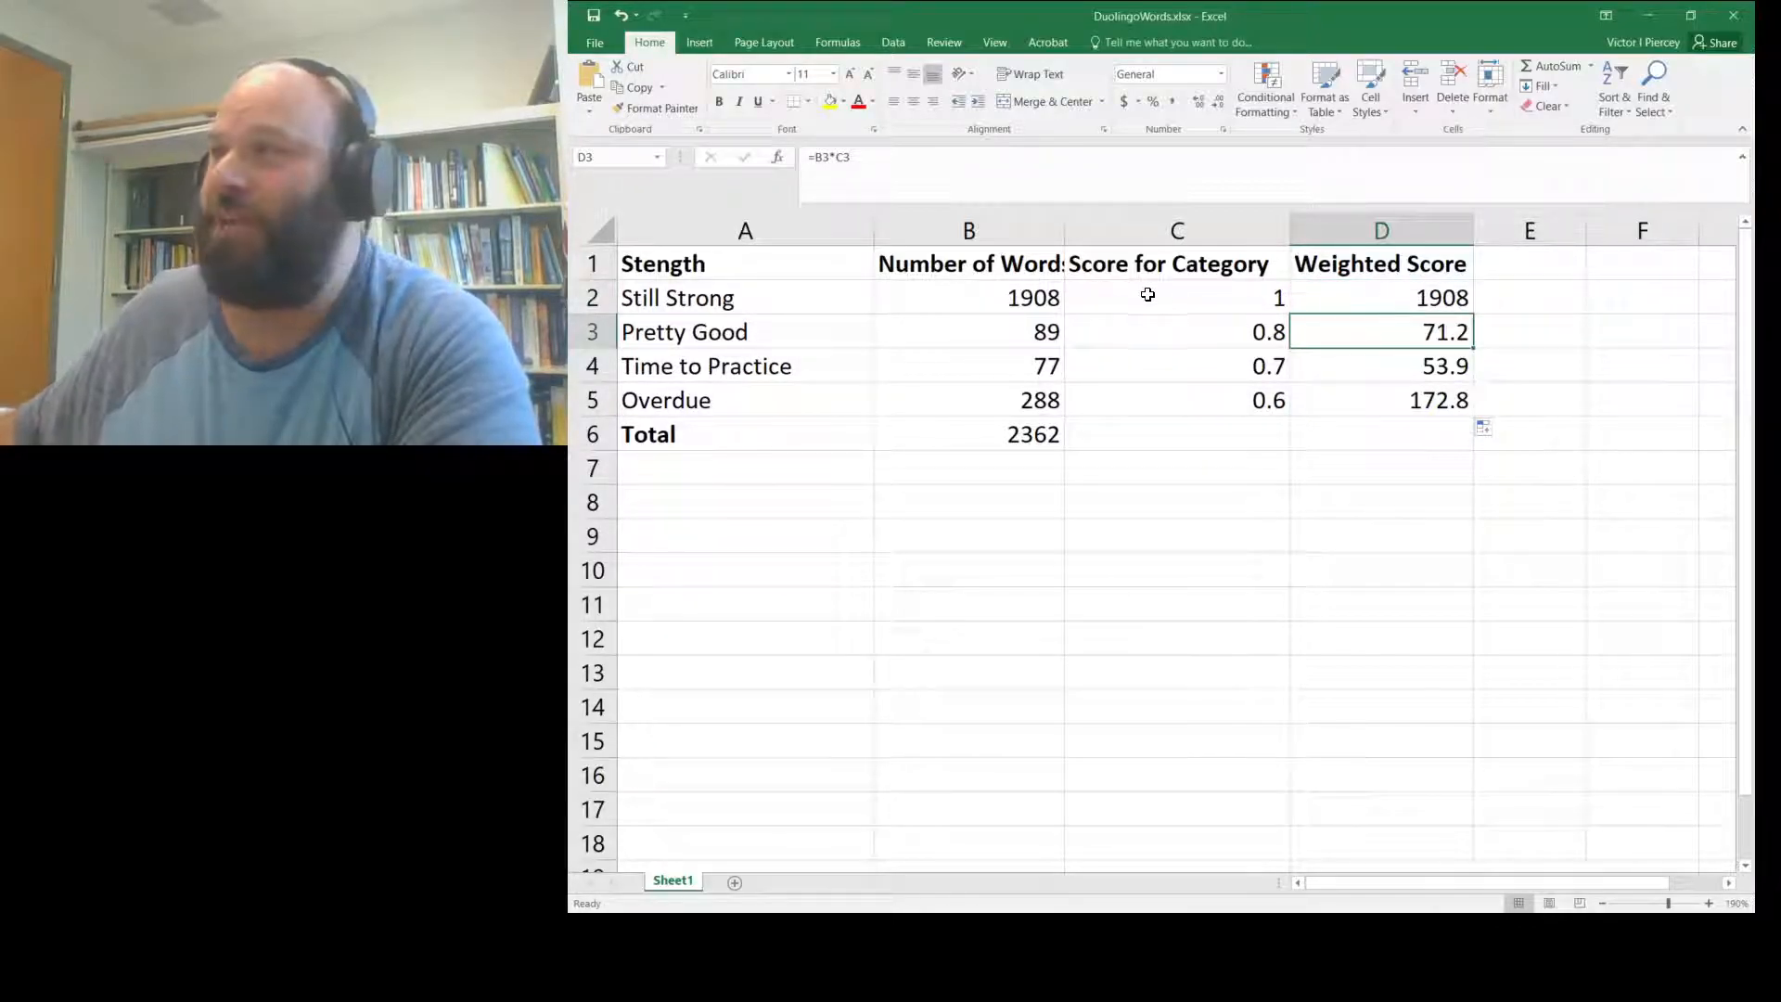
pyautogui.click(1059, 326)
pyautogui.click(1116, 329)
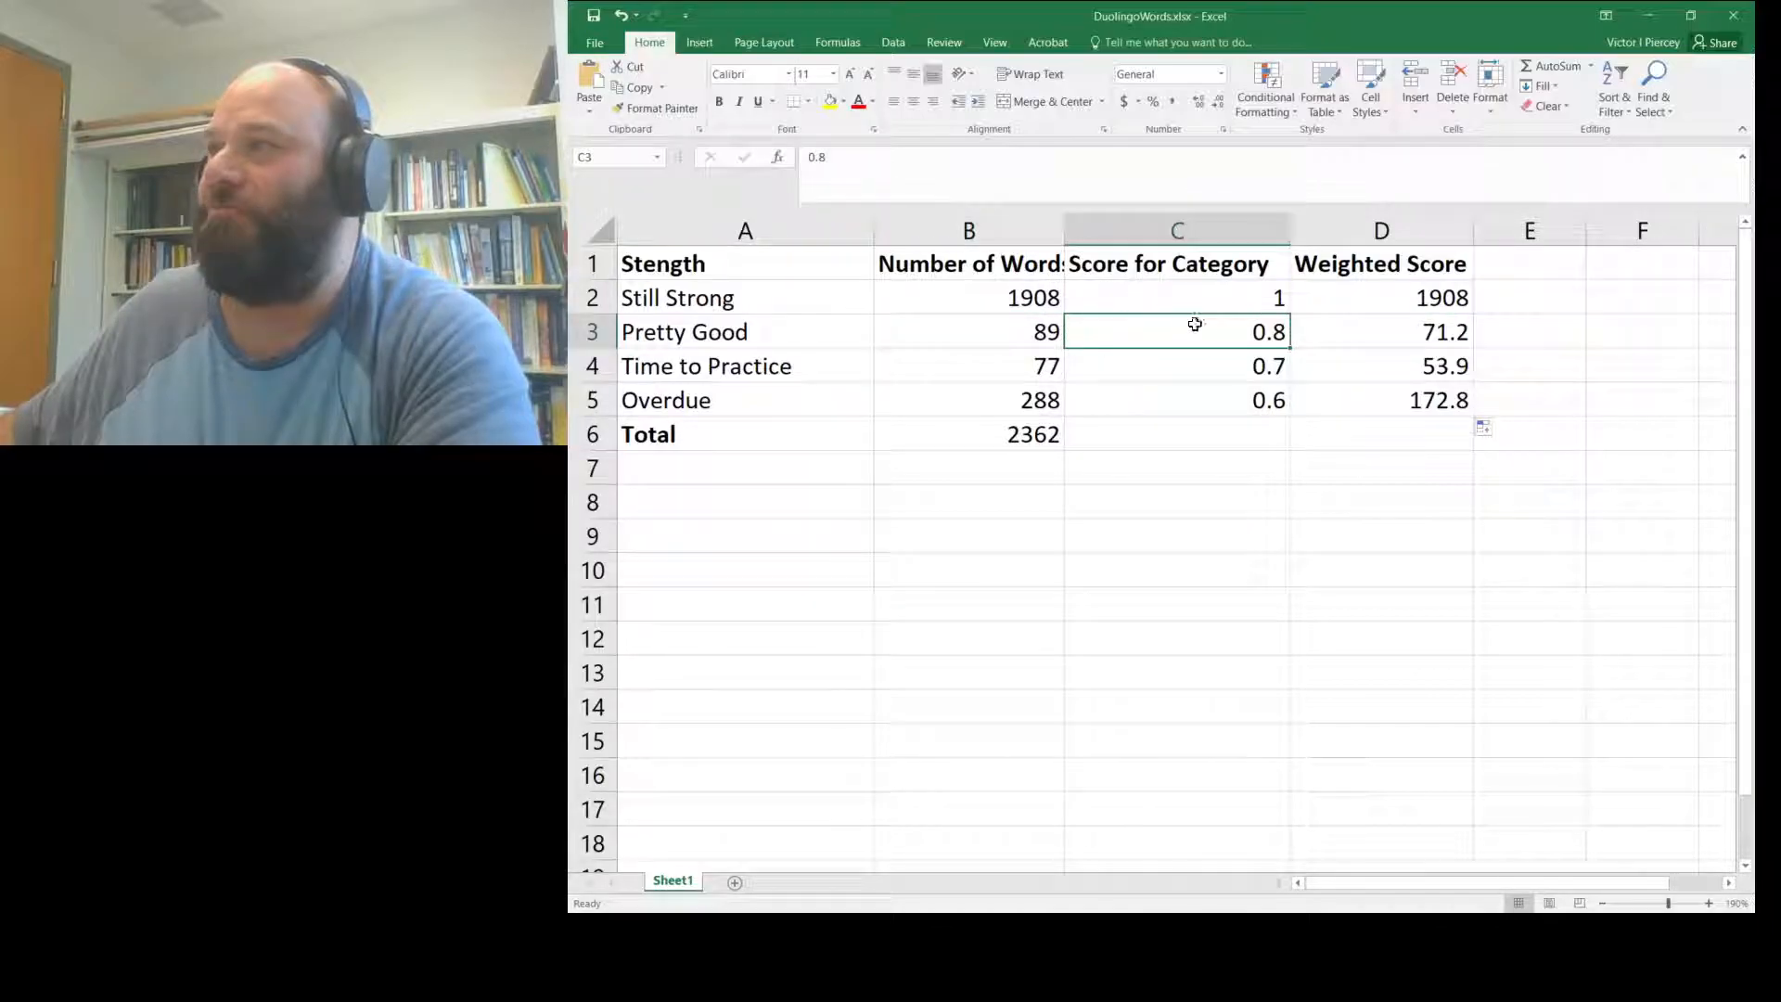
pyautogui.click(1342, 327)
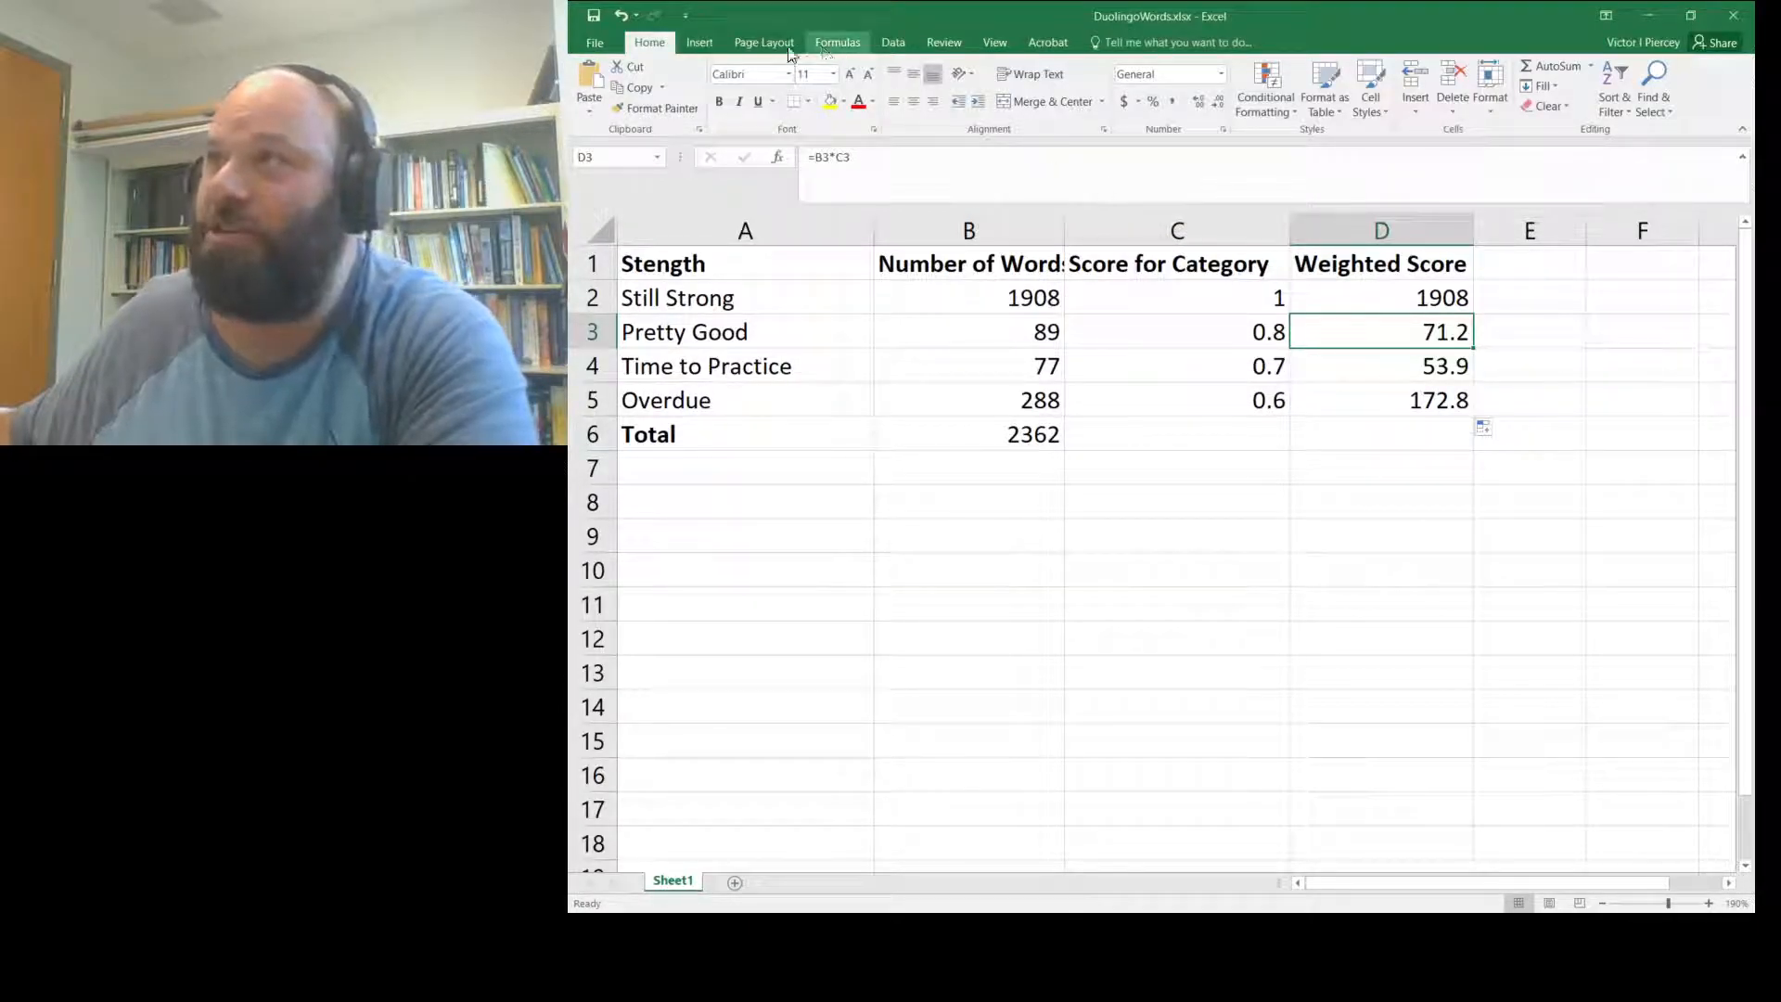
# - Turn Show Formulas on to inspect the weighted-score formulas, then off to show values
pyautogui.click(853, 46)
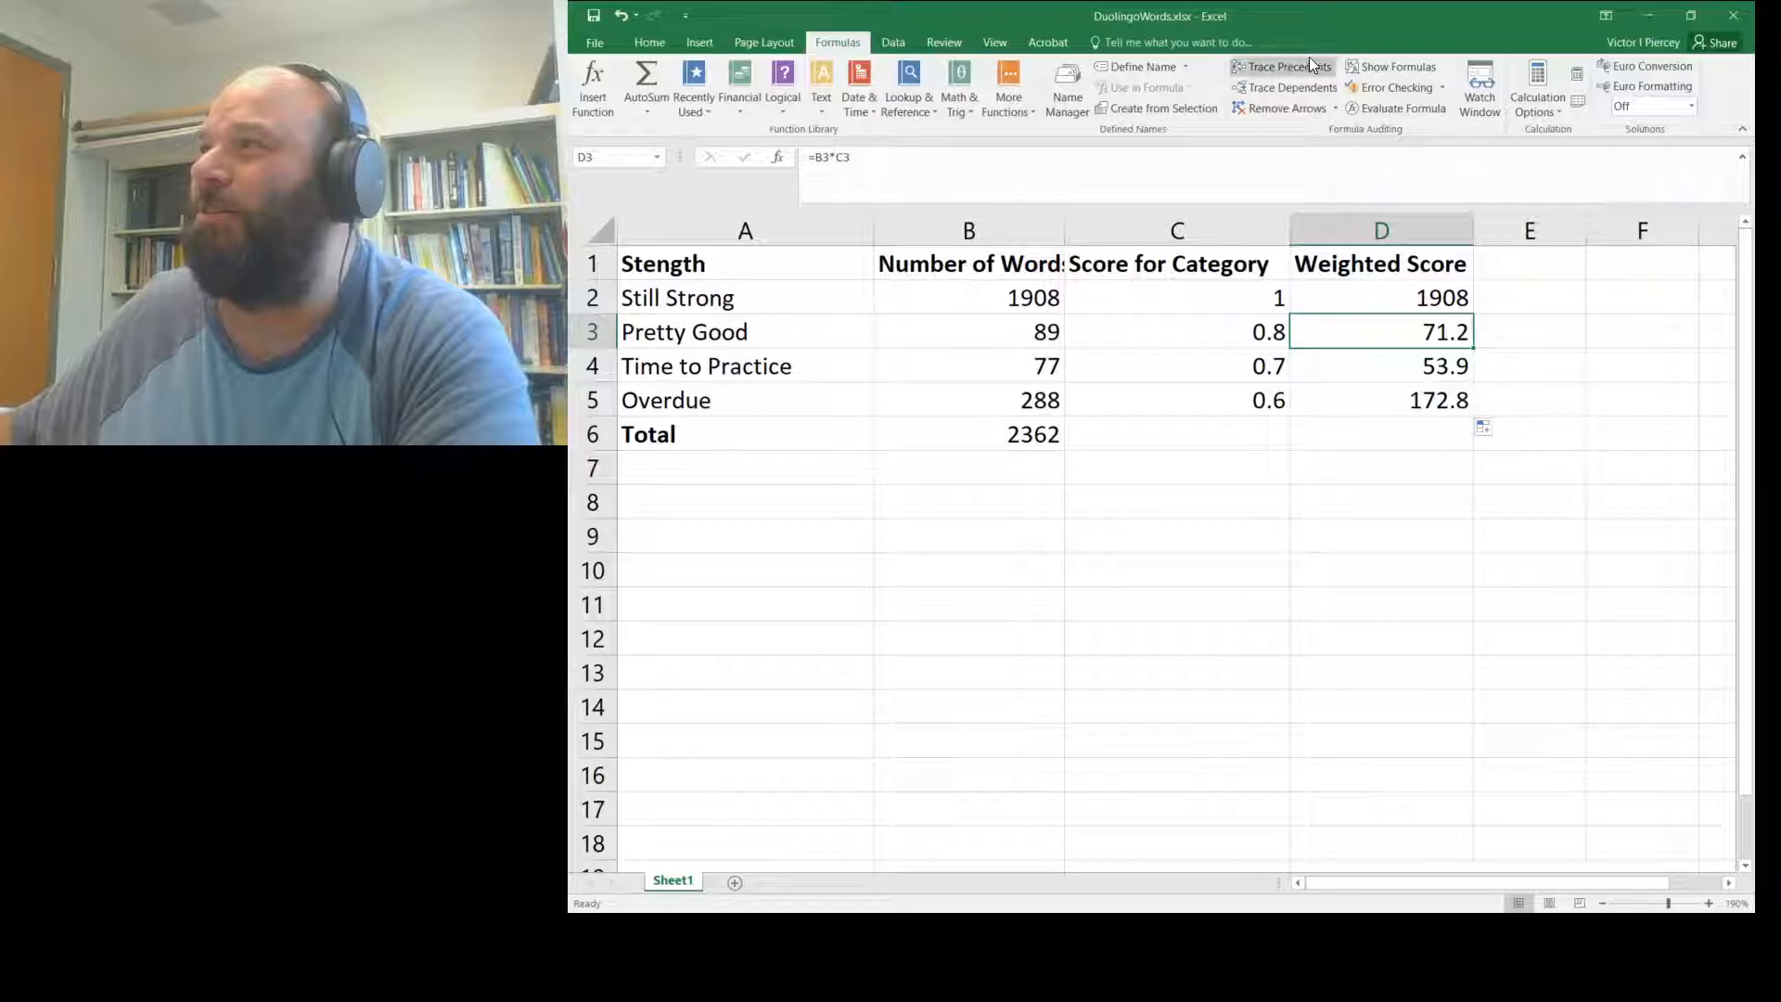
pyautogui.click(1379, 65)
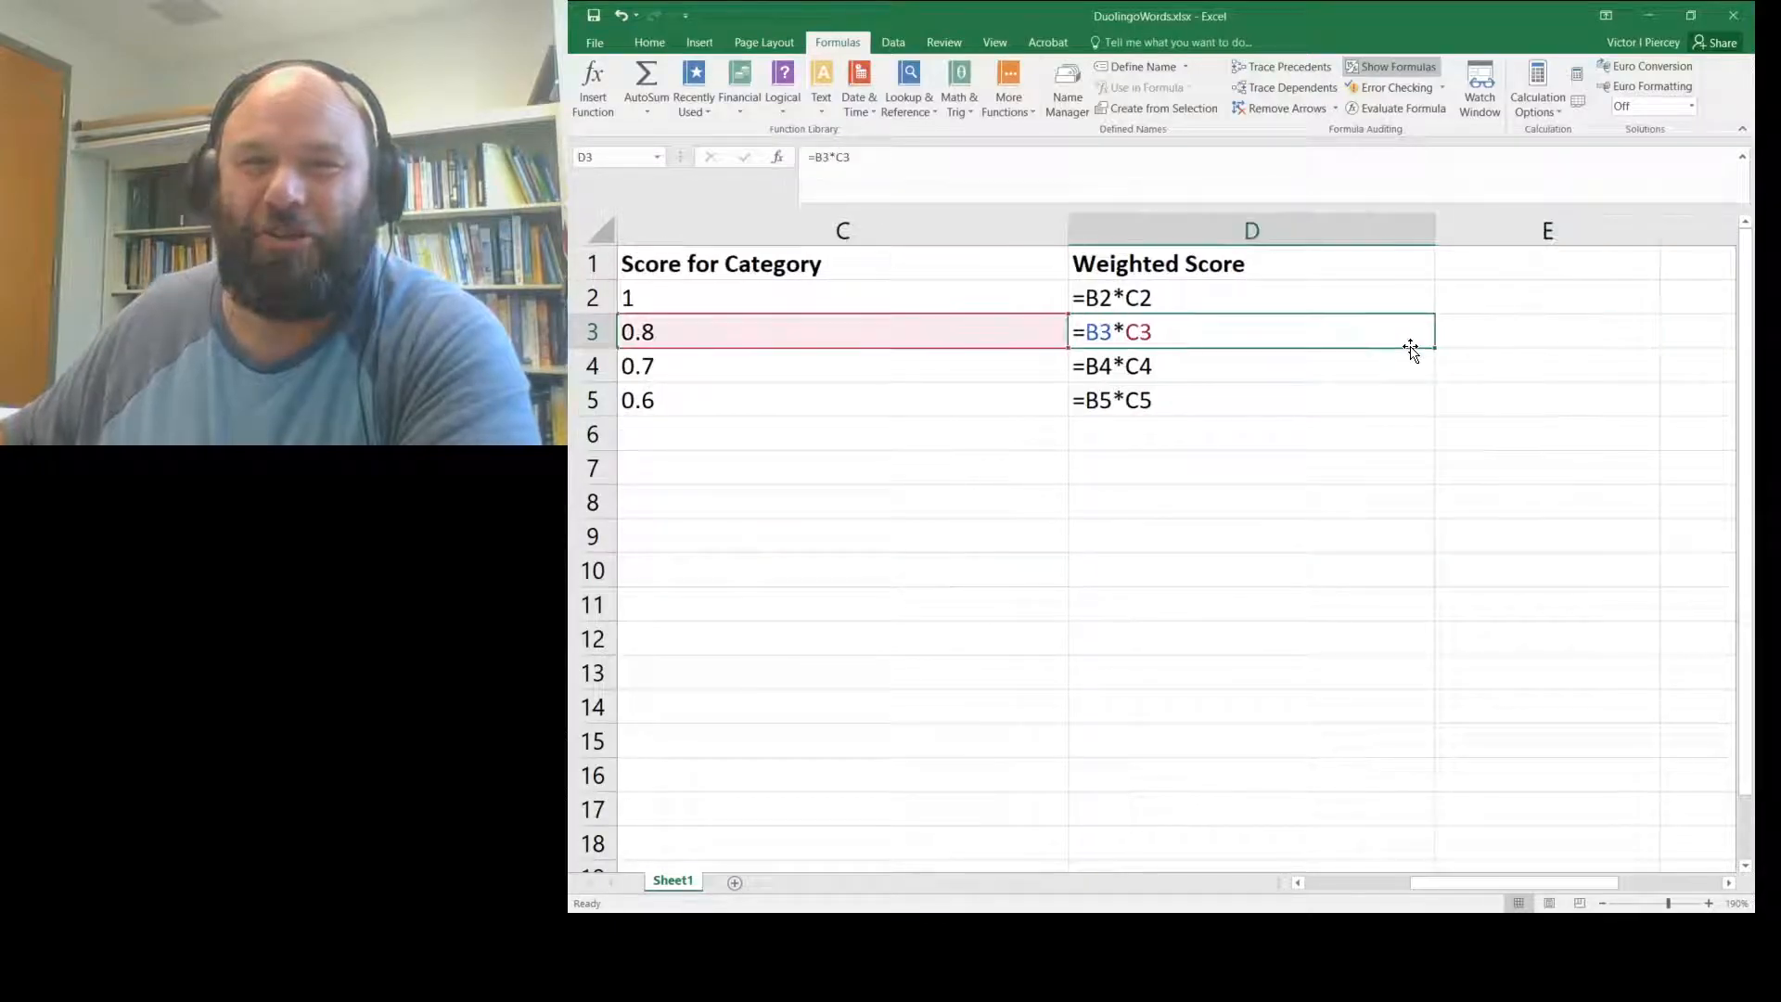
pyautogui.press('Up')
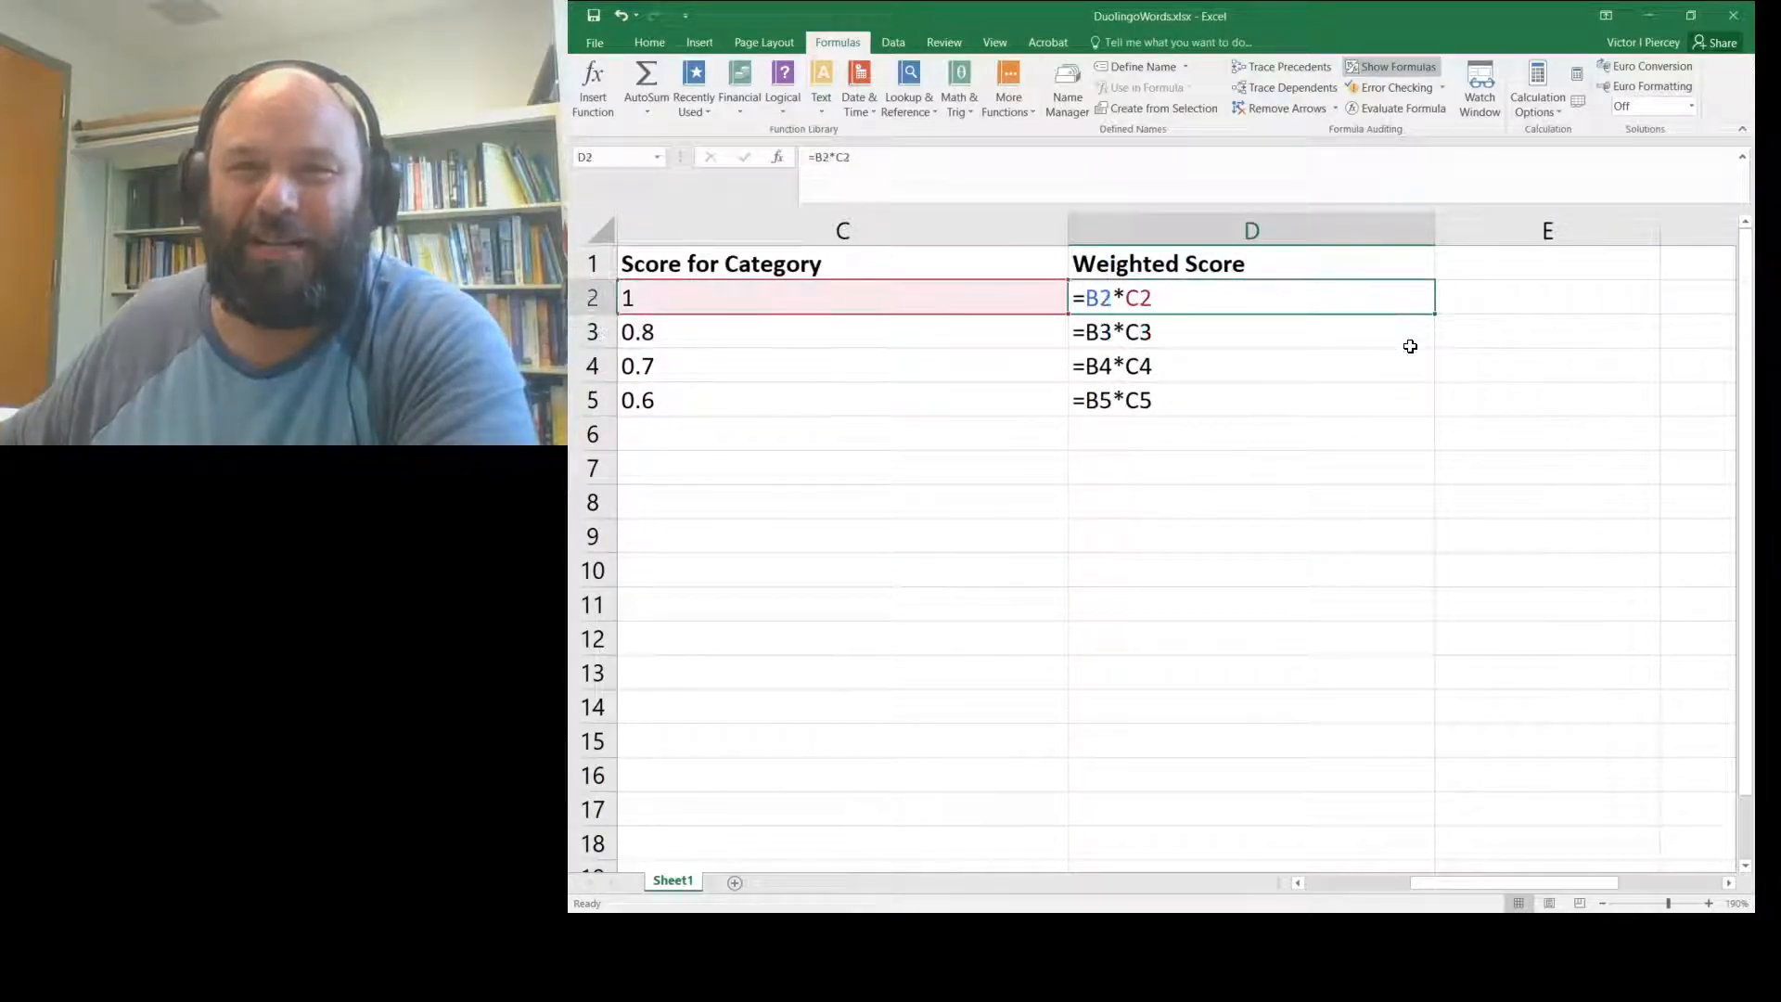
pyautogui.press('Down')
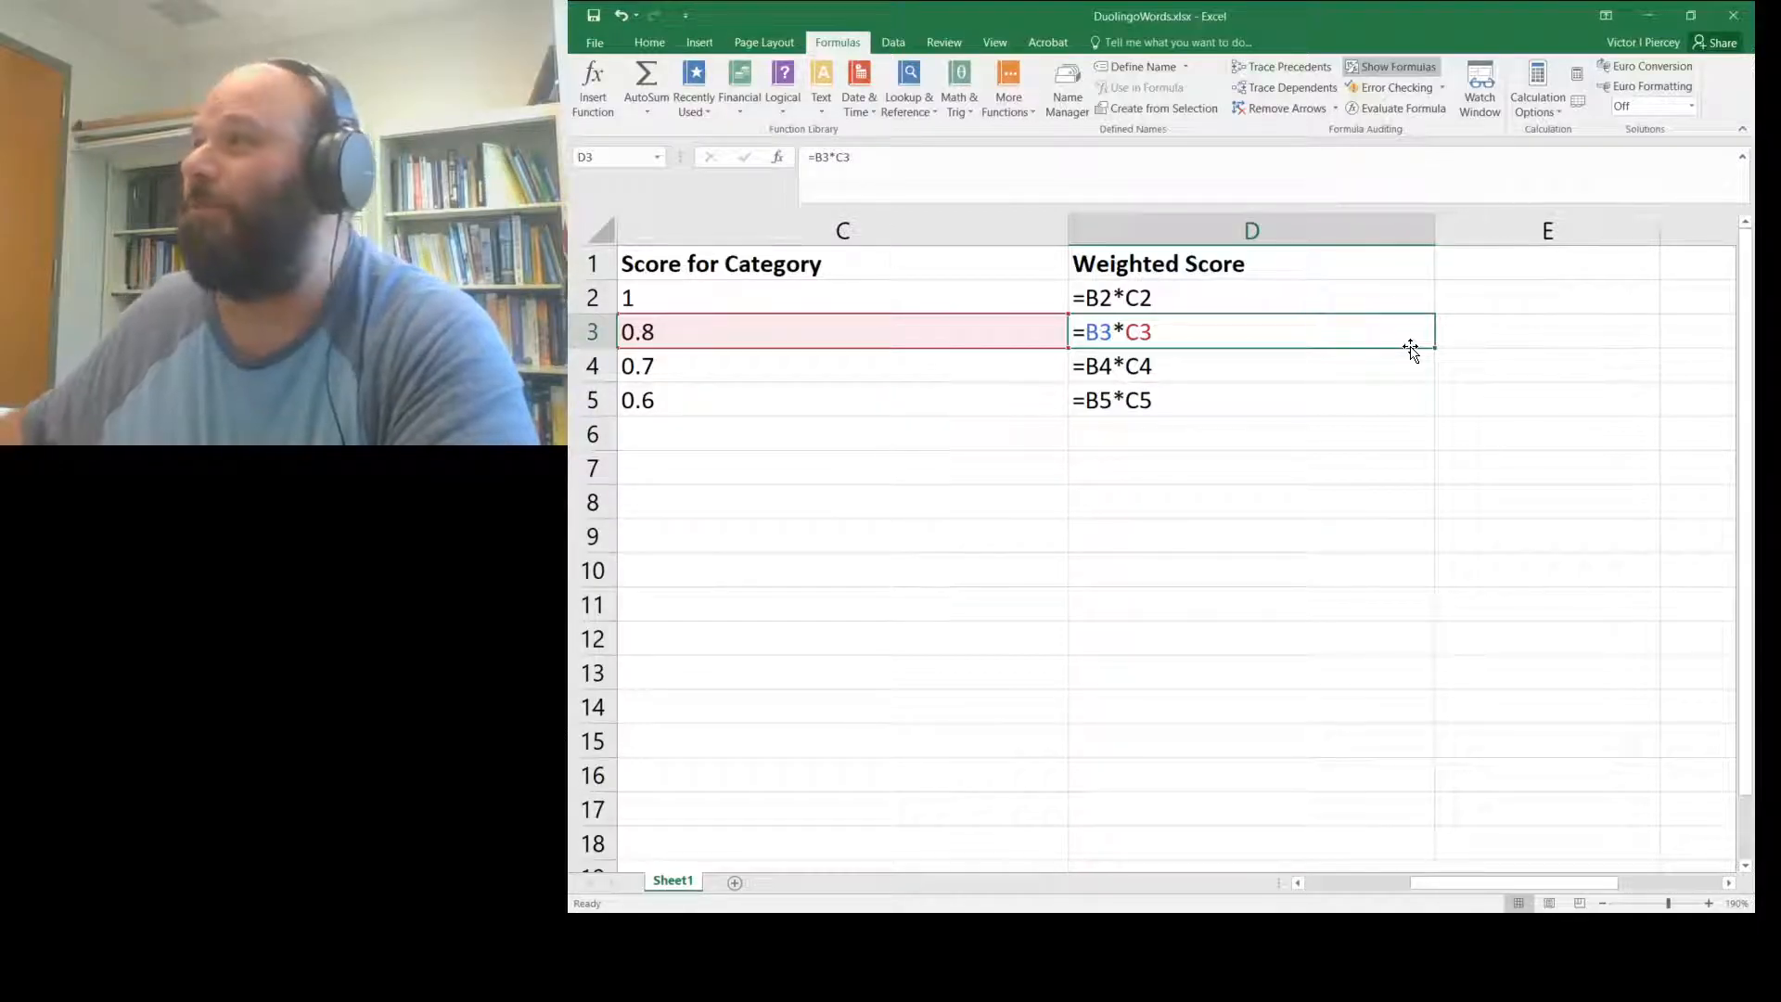
pyautogui.click(1384, 67)
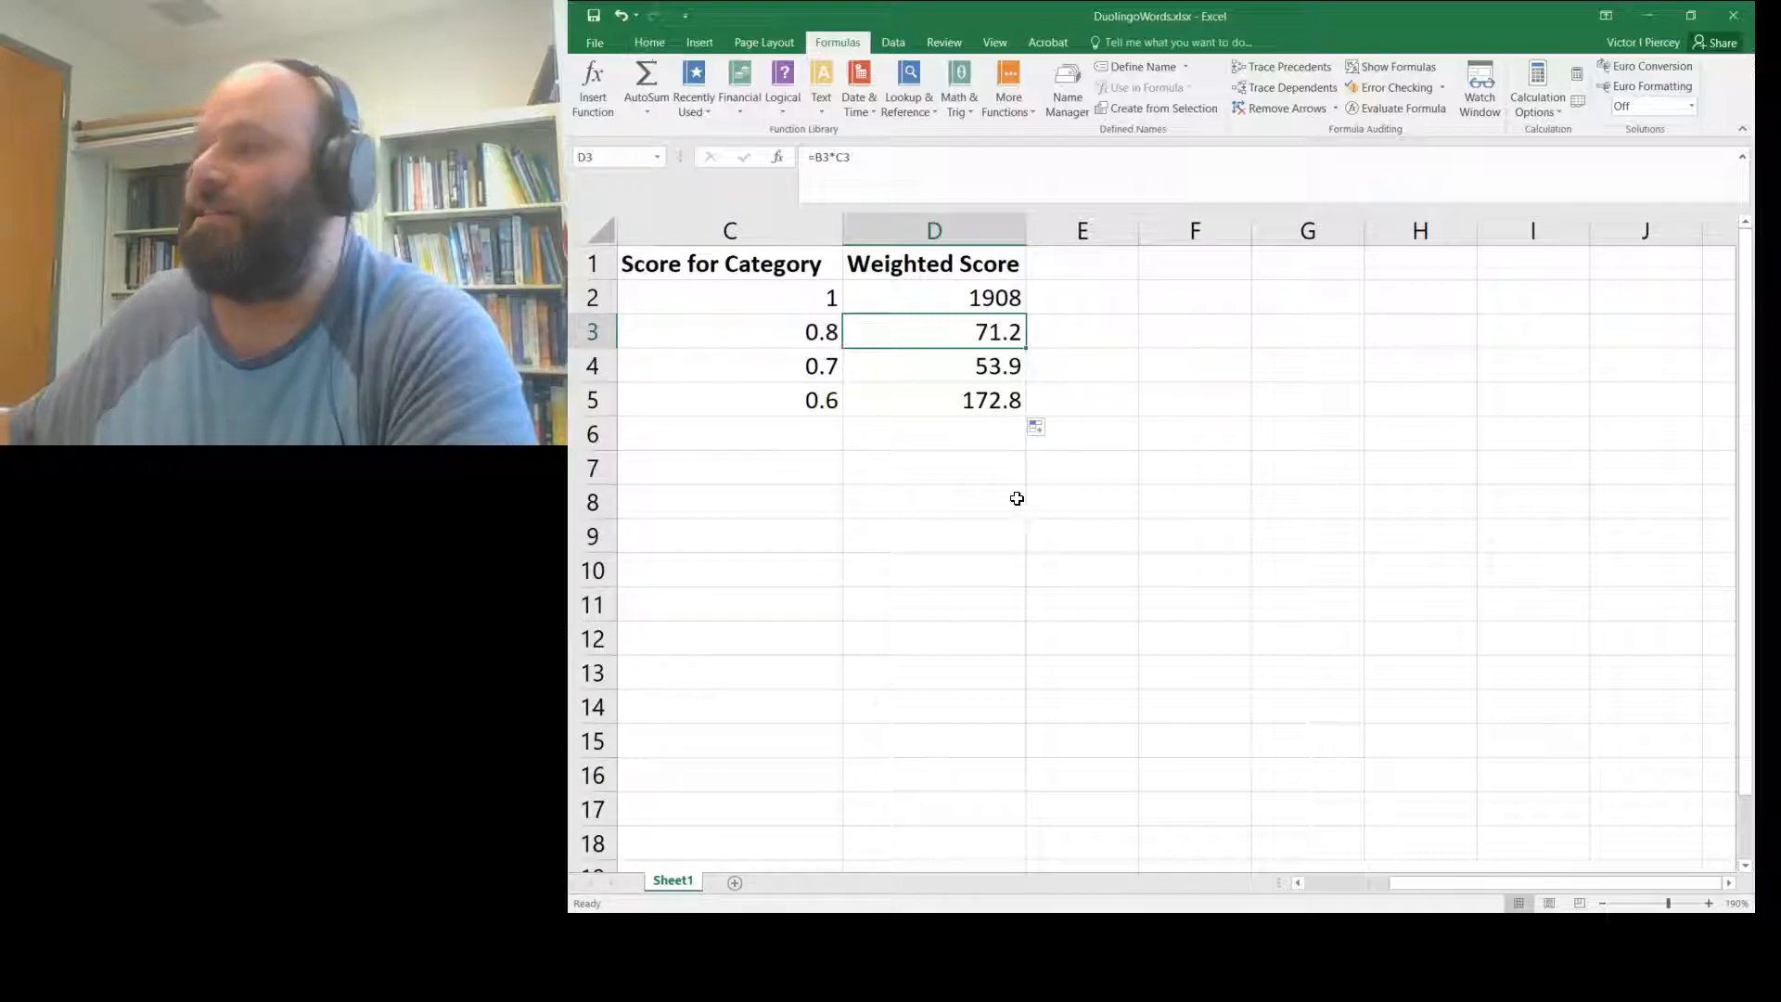
pyautogui.hscroll(-2, 1434, 900)
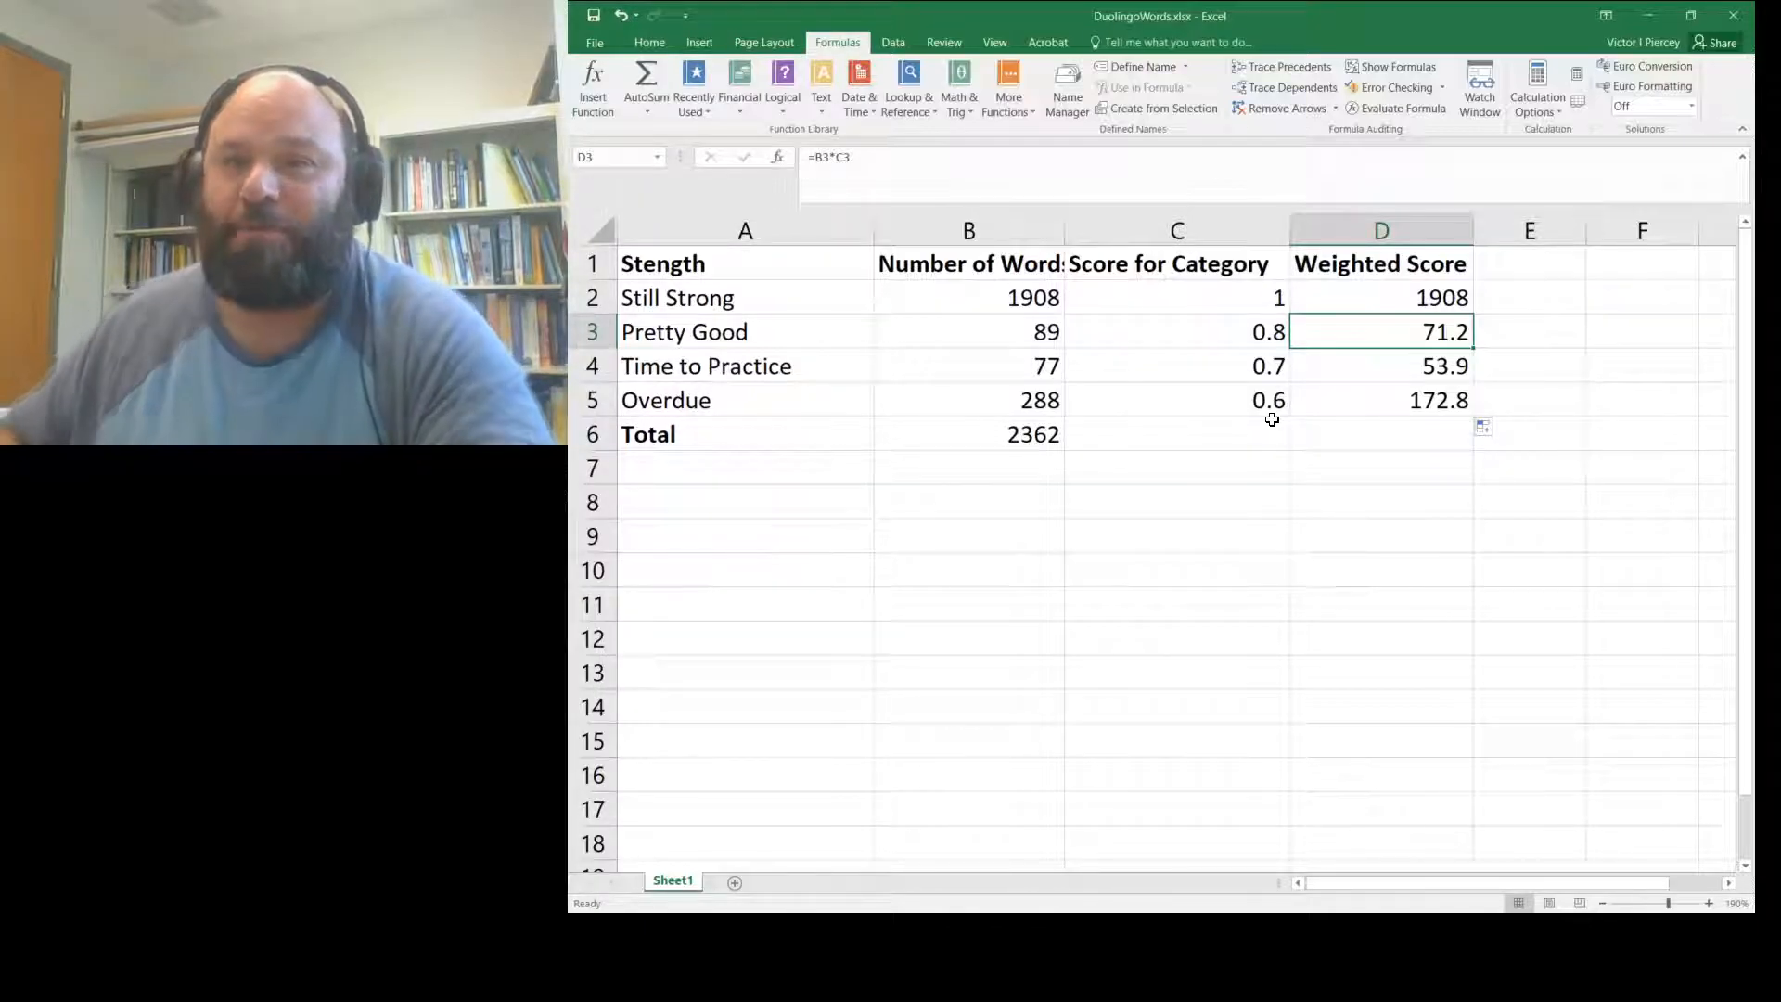
# - AutoSum the weighted scores D2:D5 into D6, giving a total of 2205.9
pyautogui.press('Up')
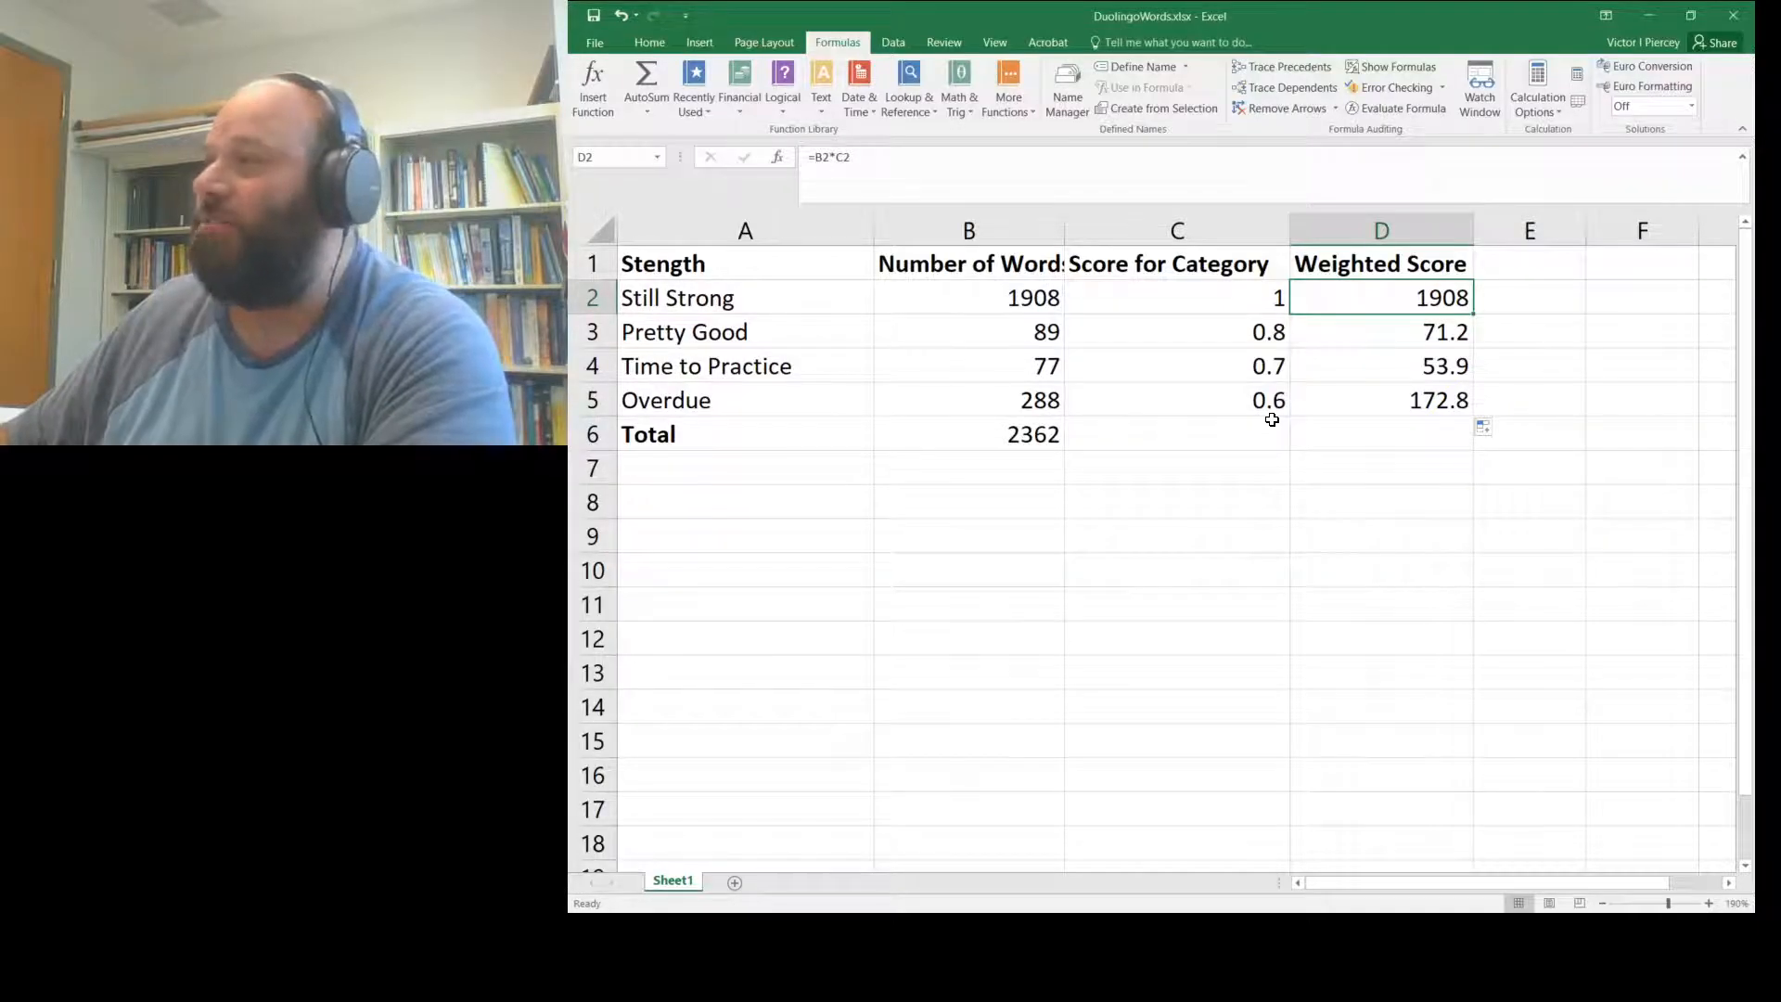
pyautogui.hotkey('shift', 'Down')
pyautogui.hotkey('shift', 'Down')
pyautogui.hotkey('shift', 'Down')
pyautogui.hotkey('shift', 'Down')
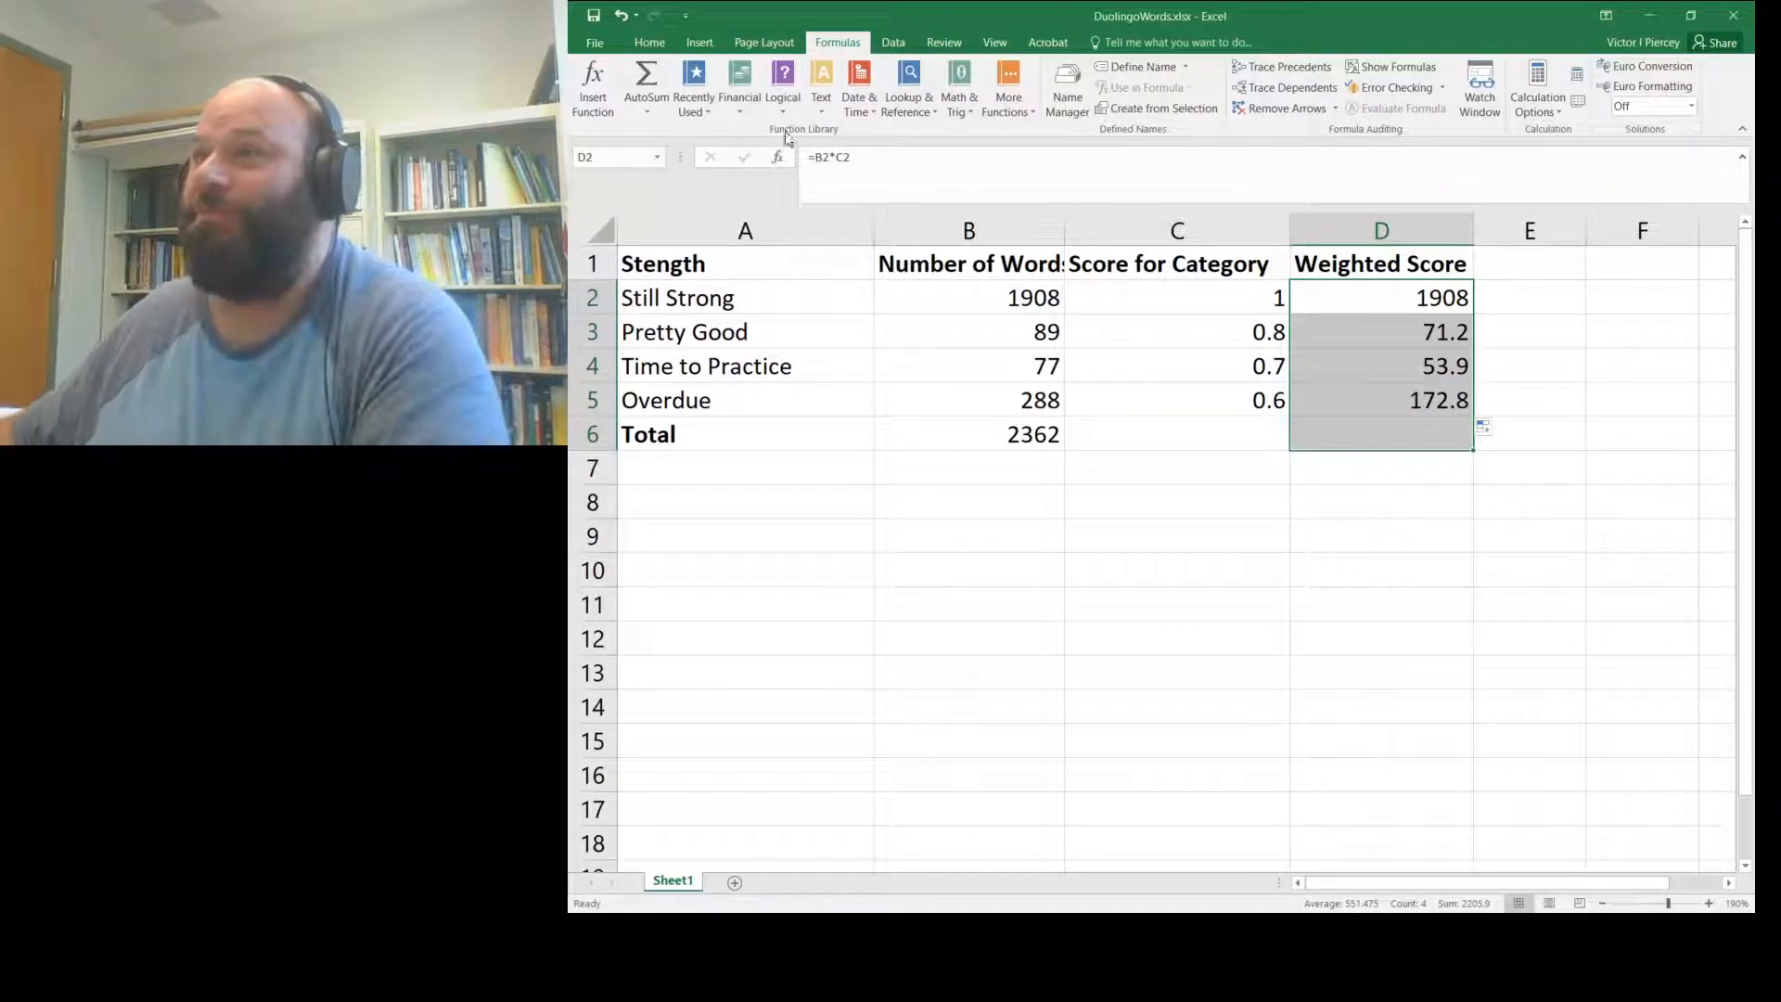
pyautogui.click(640, 74)
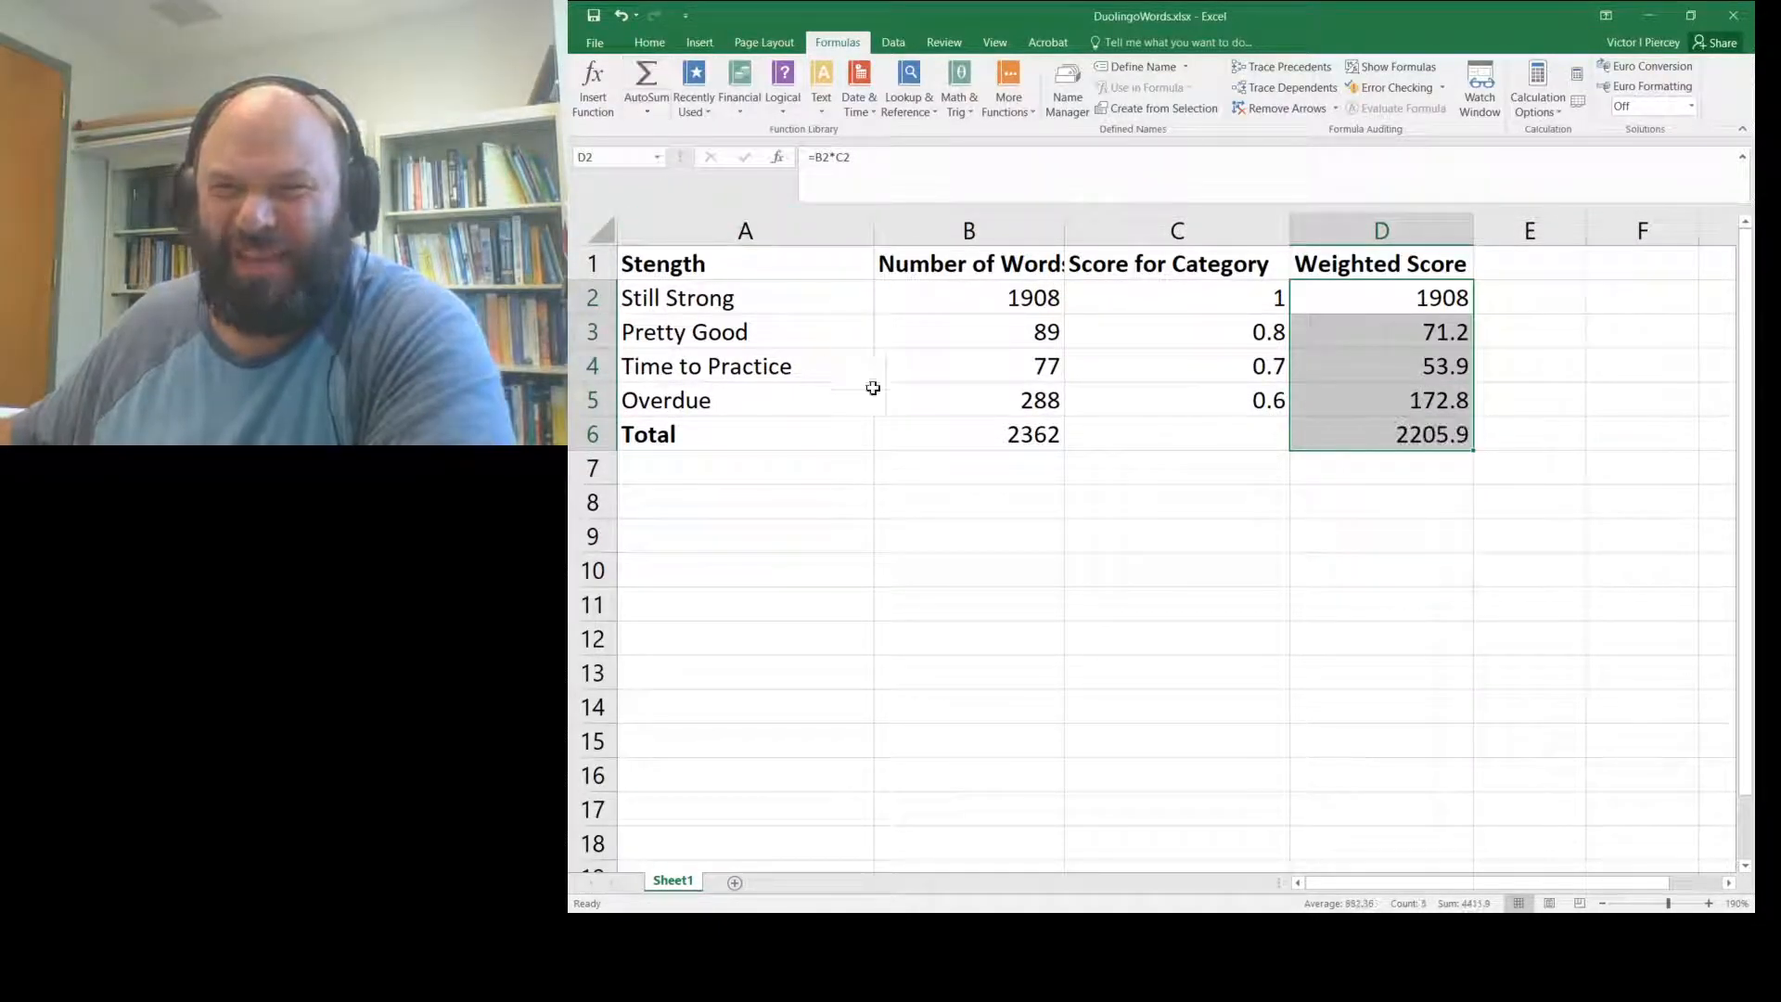
pyautogui.click(1375, 443)
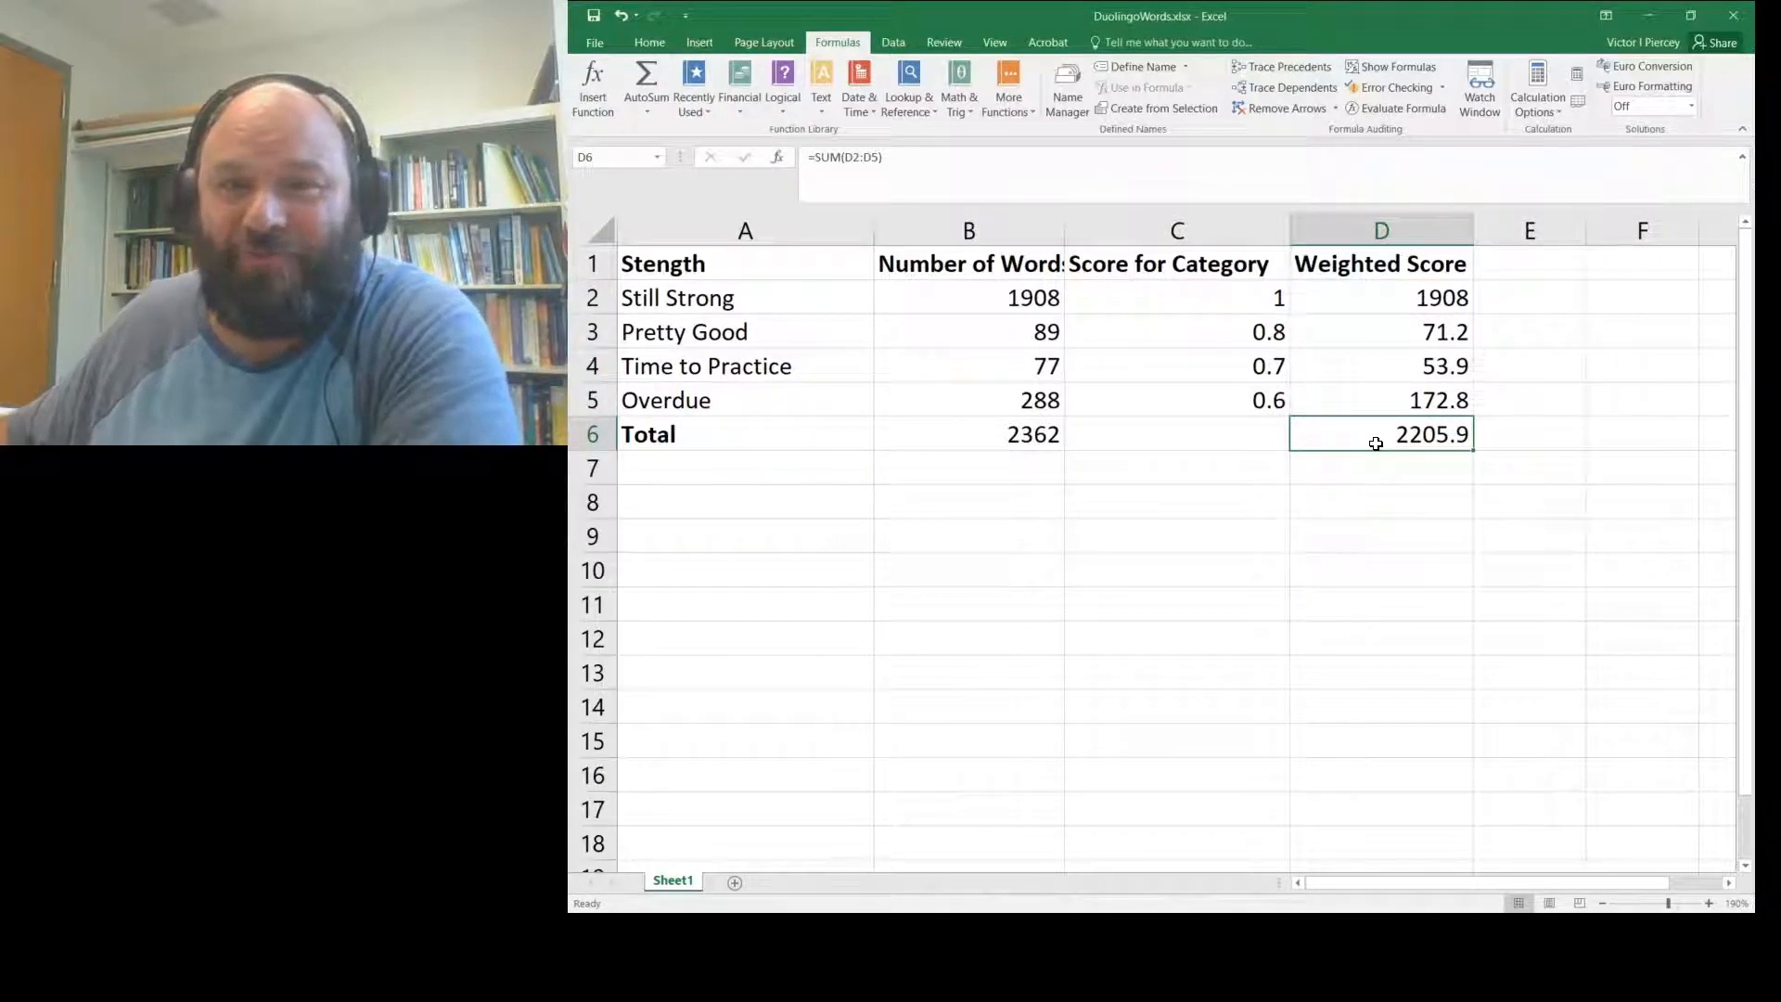
# - Enter the label 'Grade' in cell A7 below Total
pyautogui.click(673, 473)
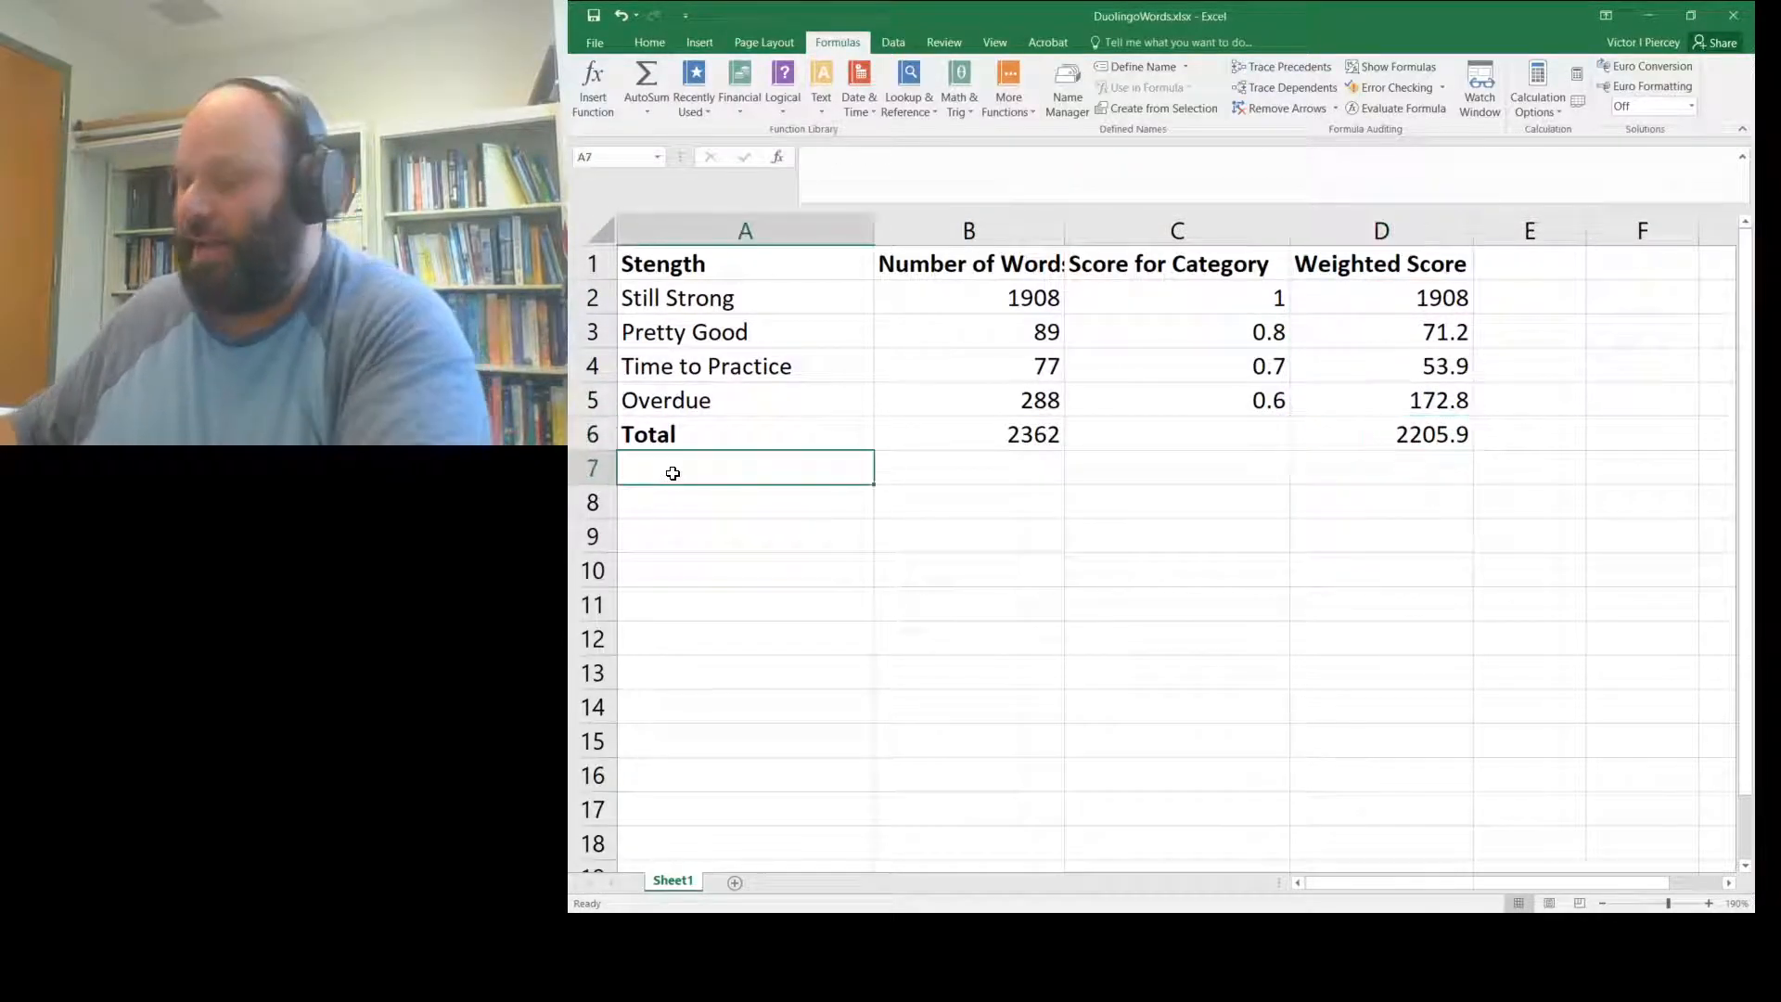
pyautogui.write('Grade')
pyautogui.press('Return')
# - Check the total formulas in D6 and B6, then begin a formula with = in B7
pyautogui.press('Right')
pyautogui.press('Up')
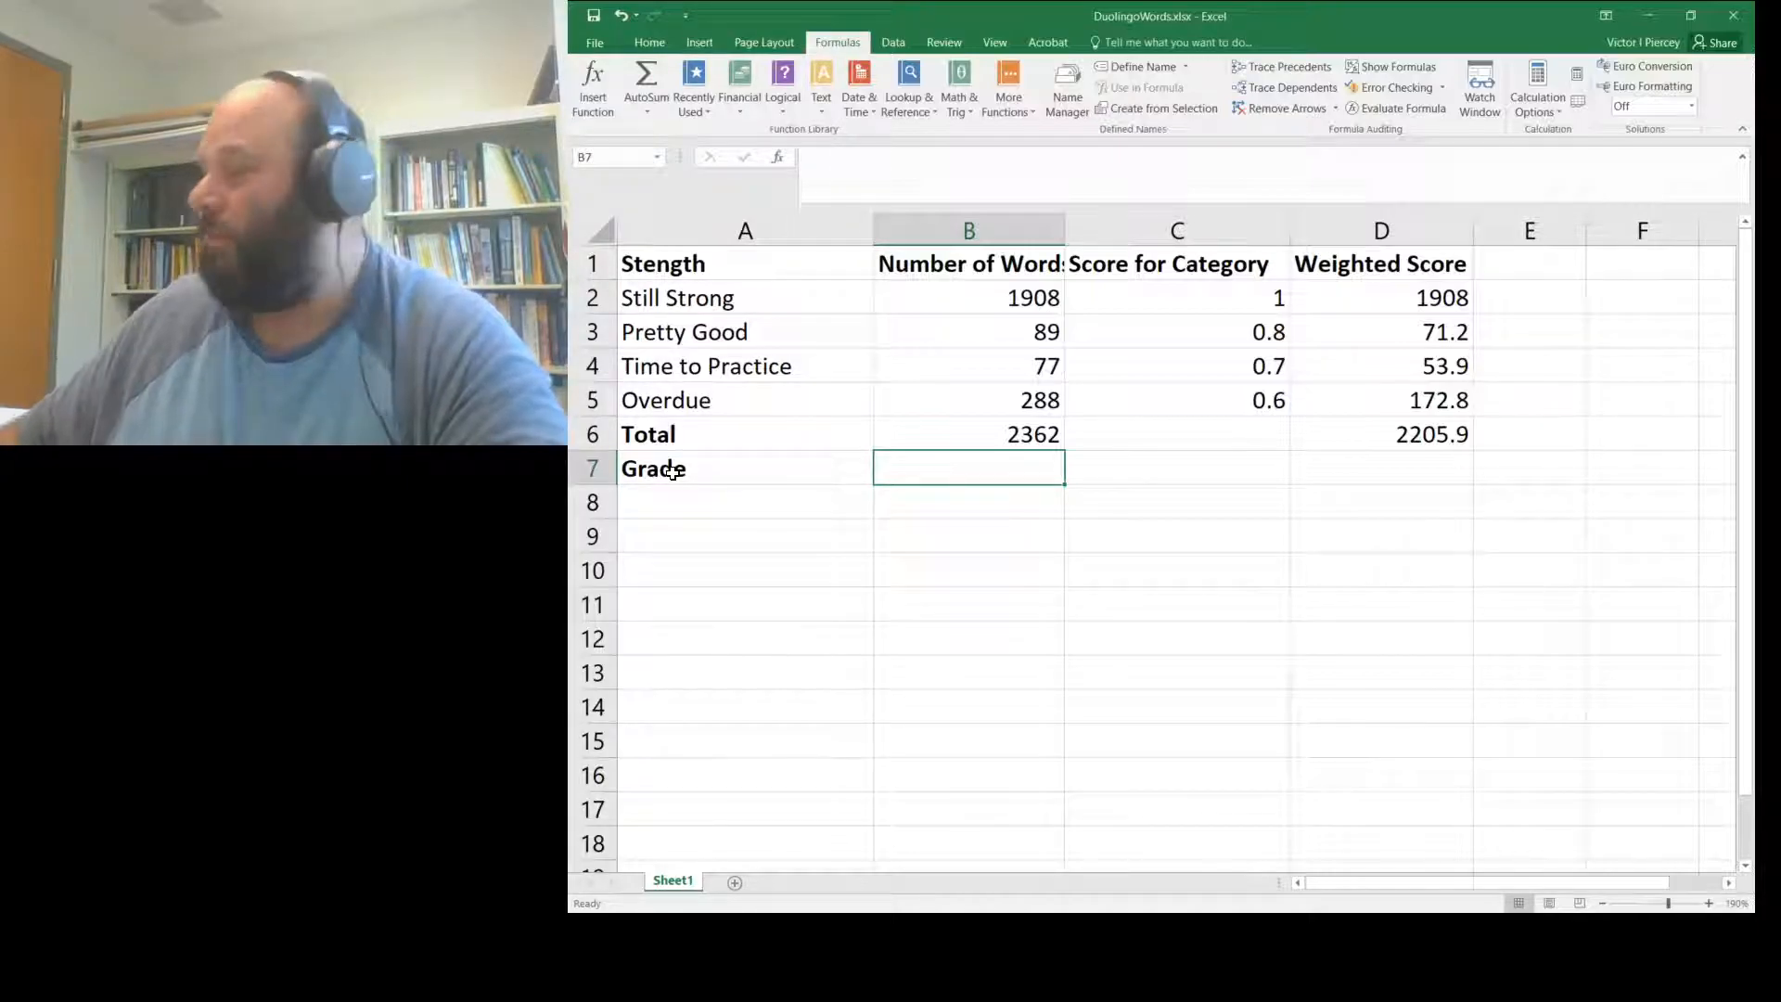
pyautogui.press('Right')
pyautogui.press('Right')
pyautogui.press('Right')
pyautogui.press('Up')
pyautogui.press('Left')
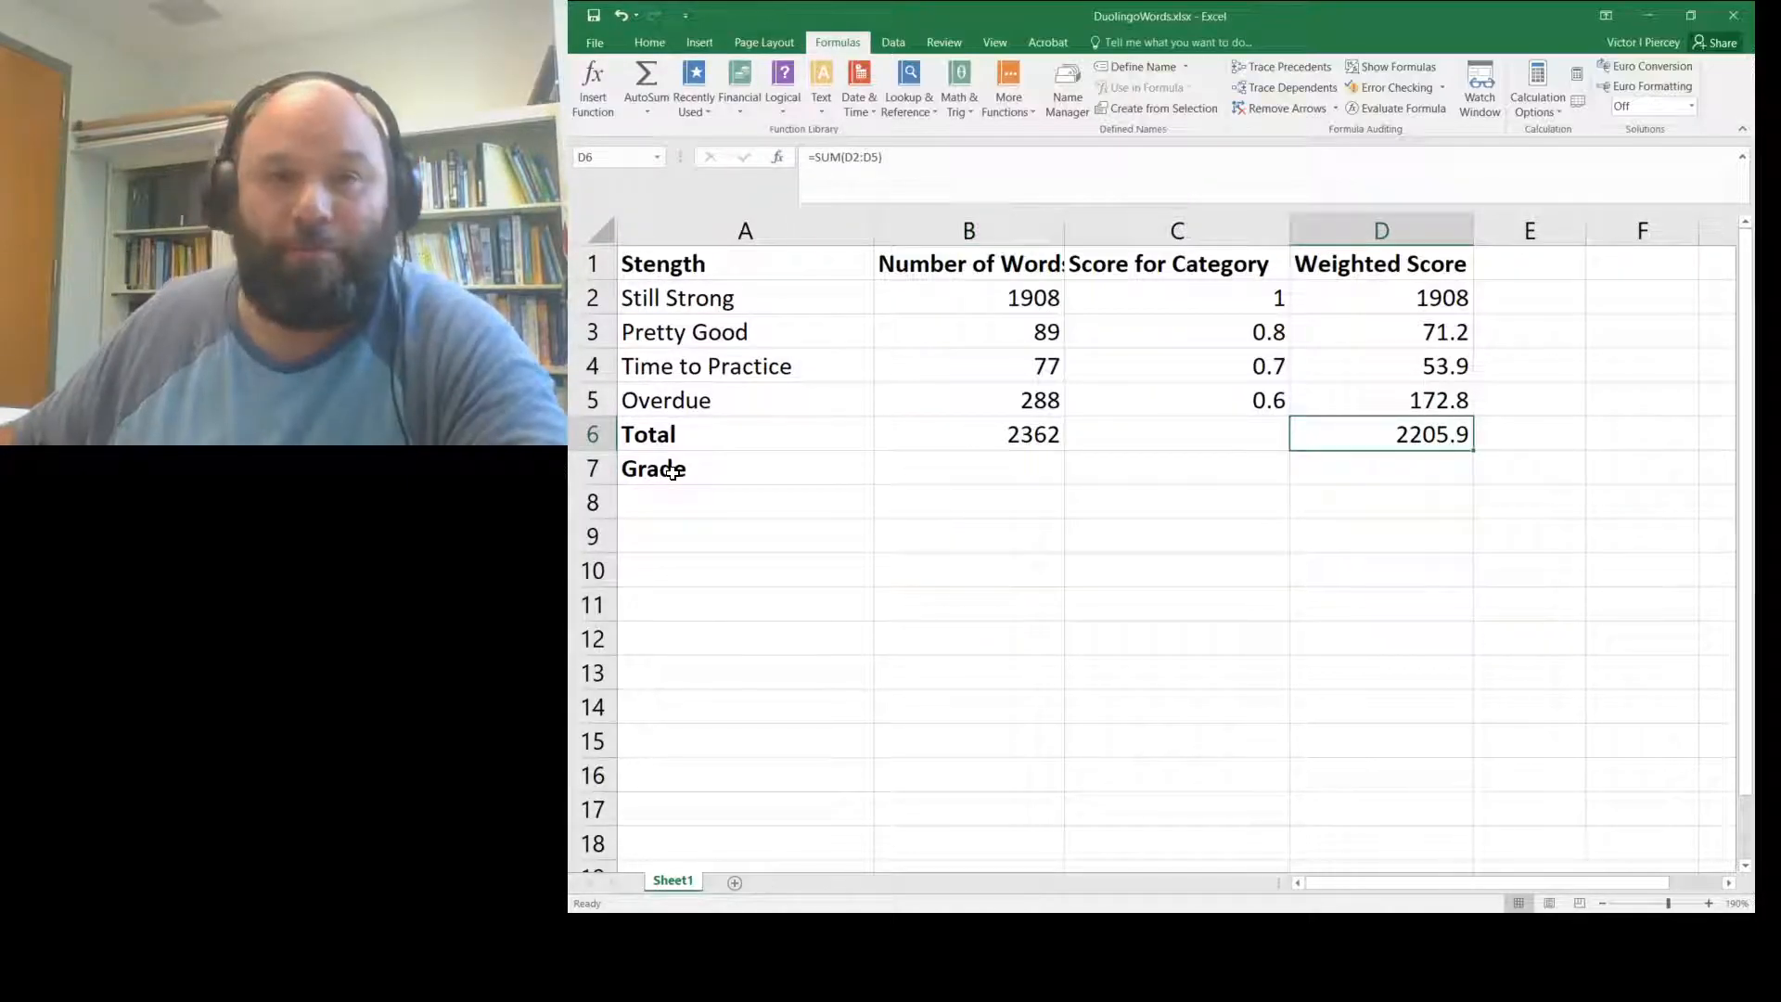
pyautogui.press('Left')
pyautogui.press('Left')
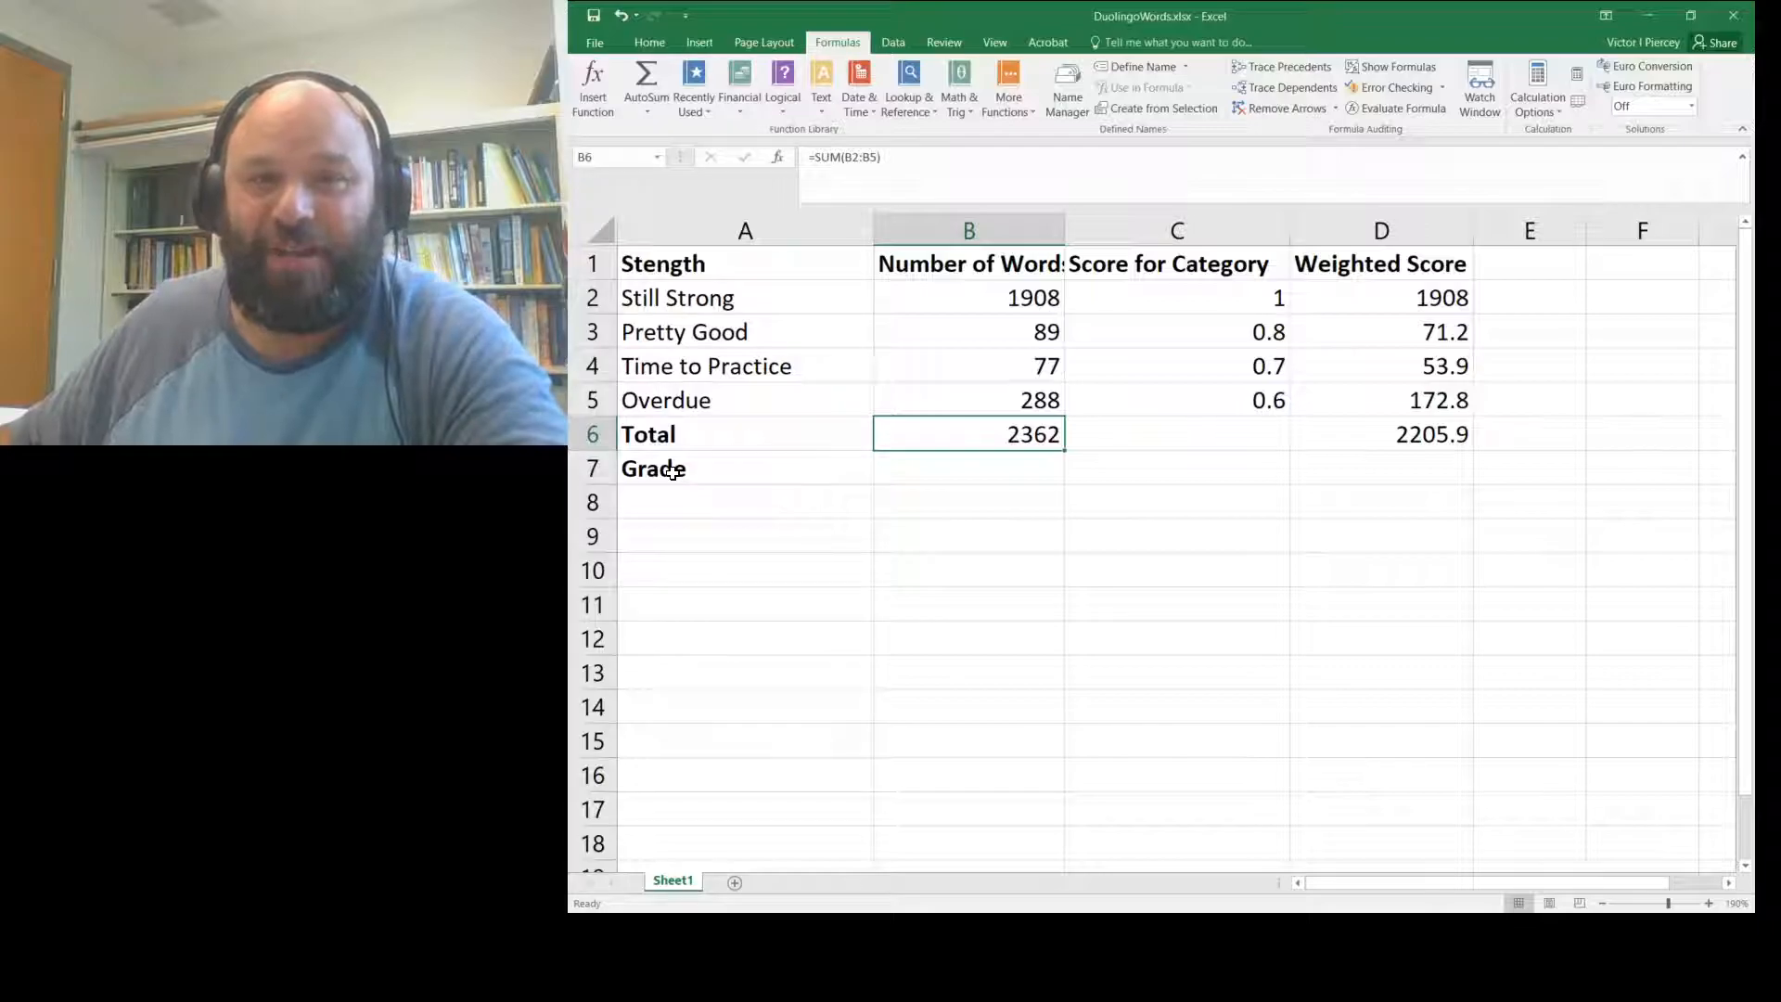
pyautogui.press('Down')
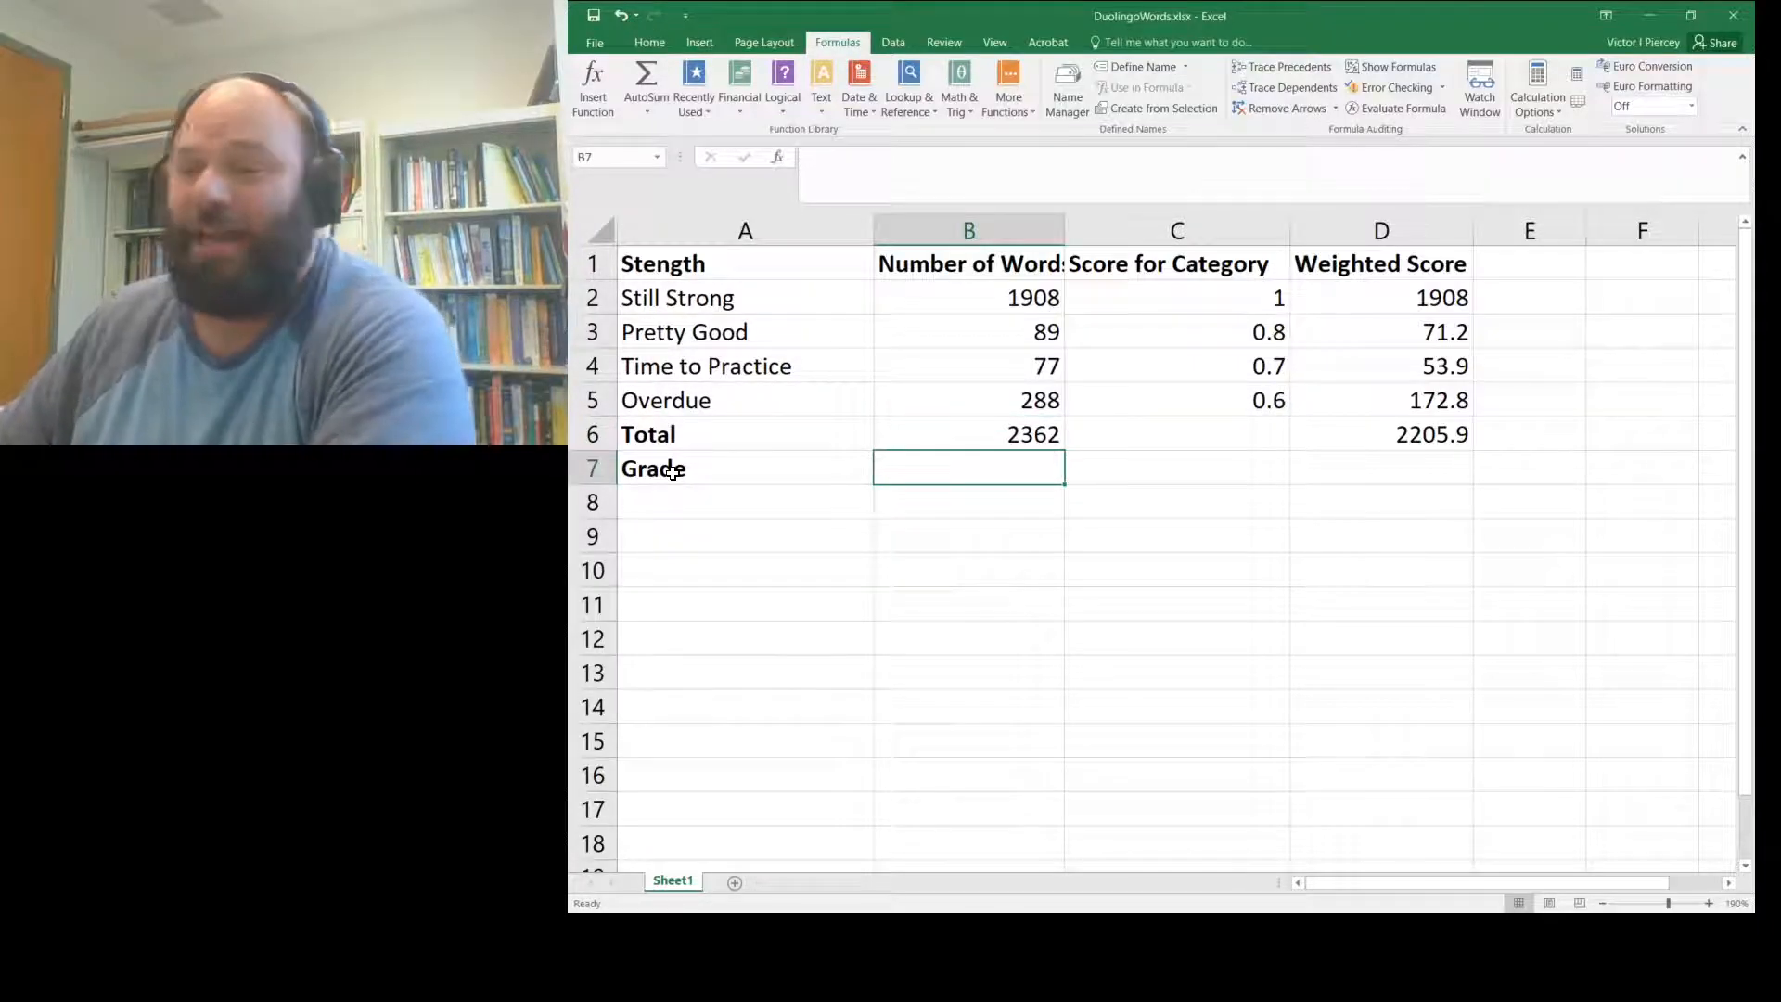
pyautogui.write('=')
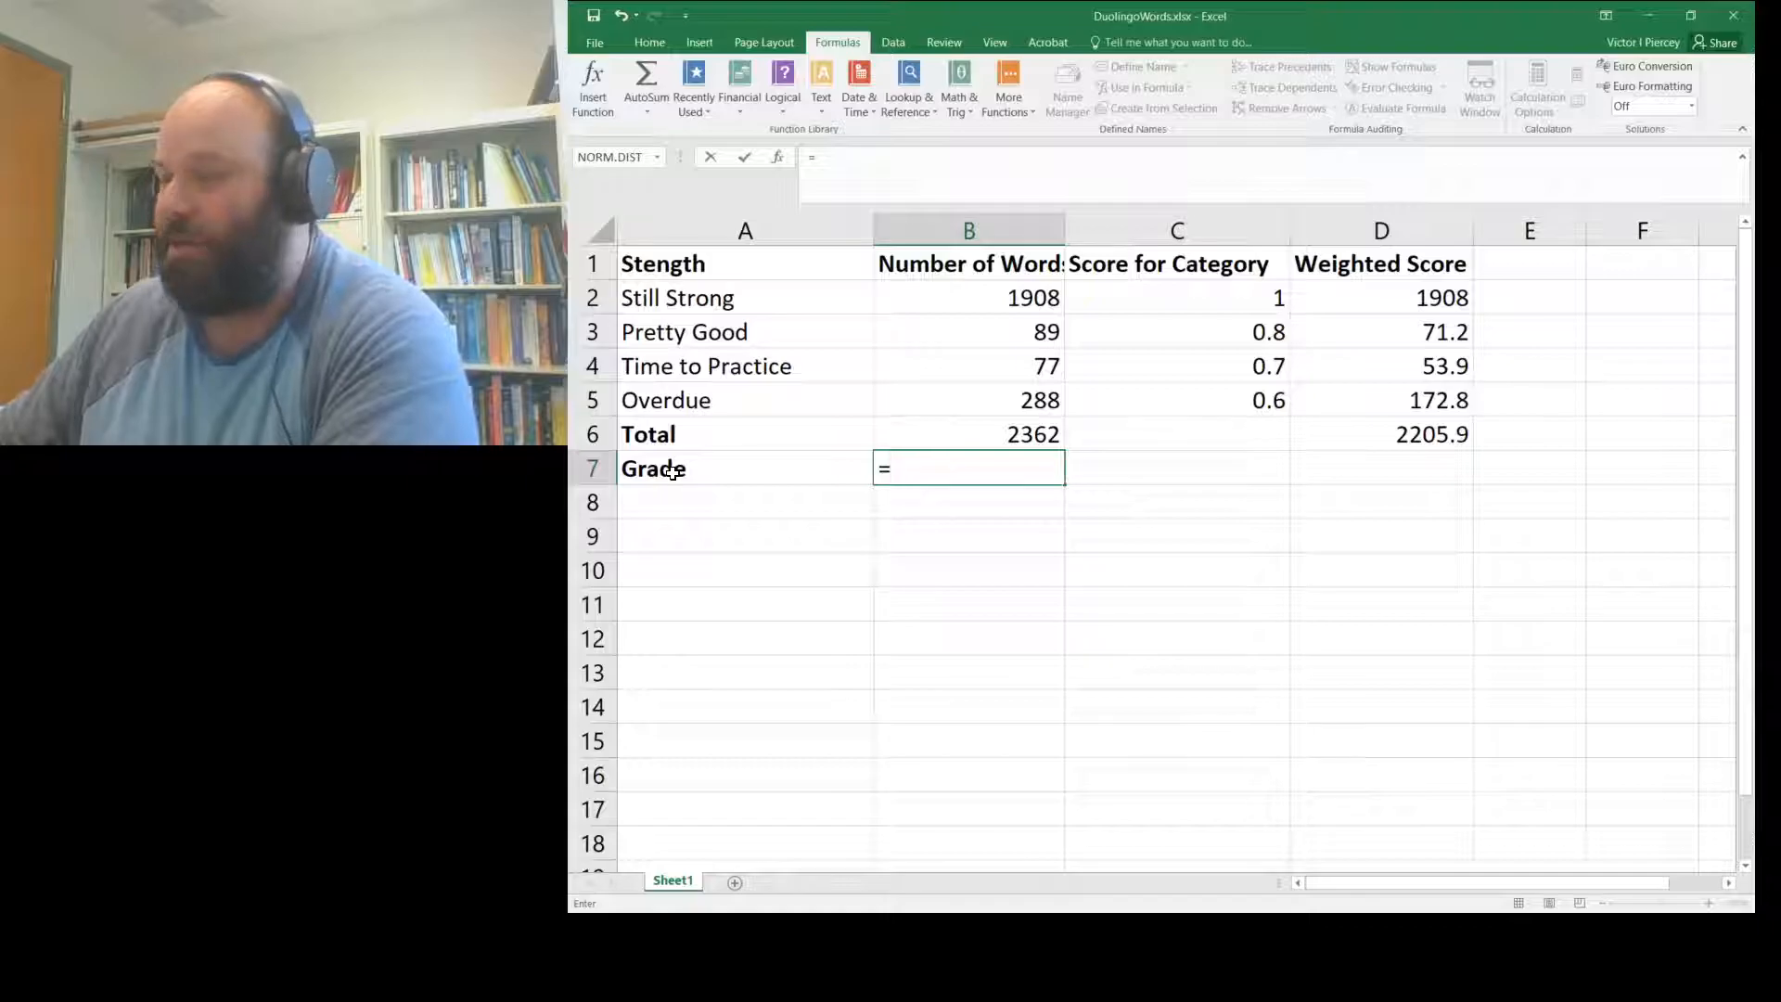
# - Complete B7 as =D6/B6, giving a grade of 0.933911939
pyautogui.write('d')
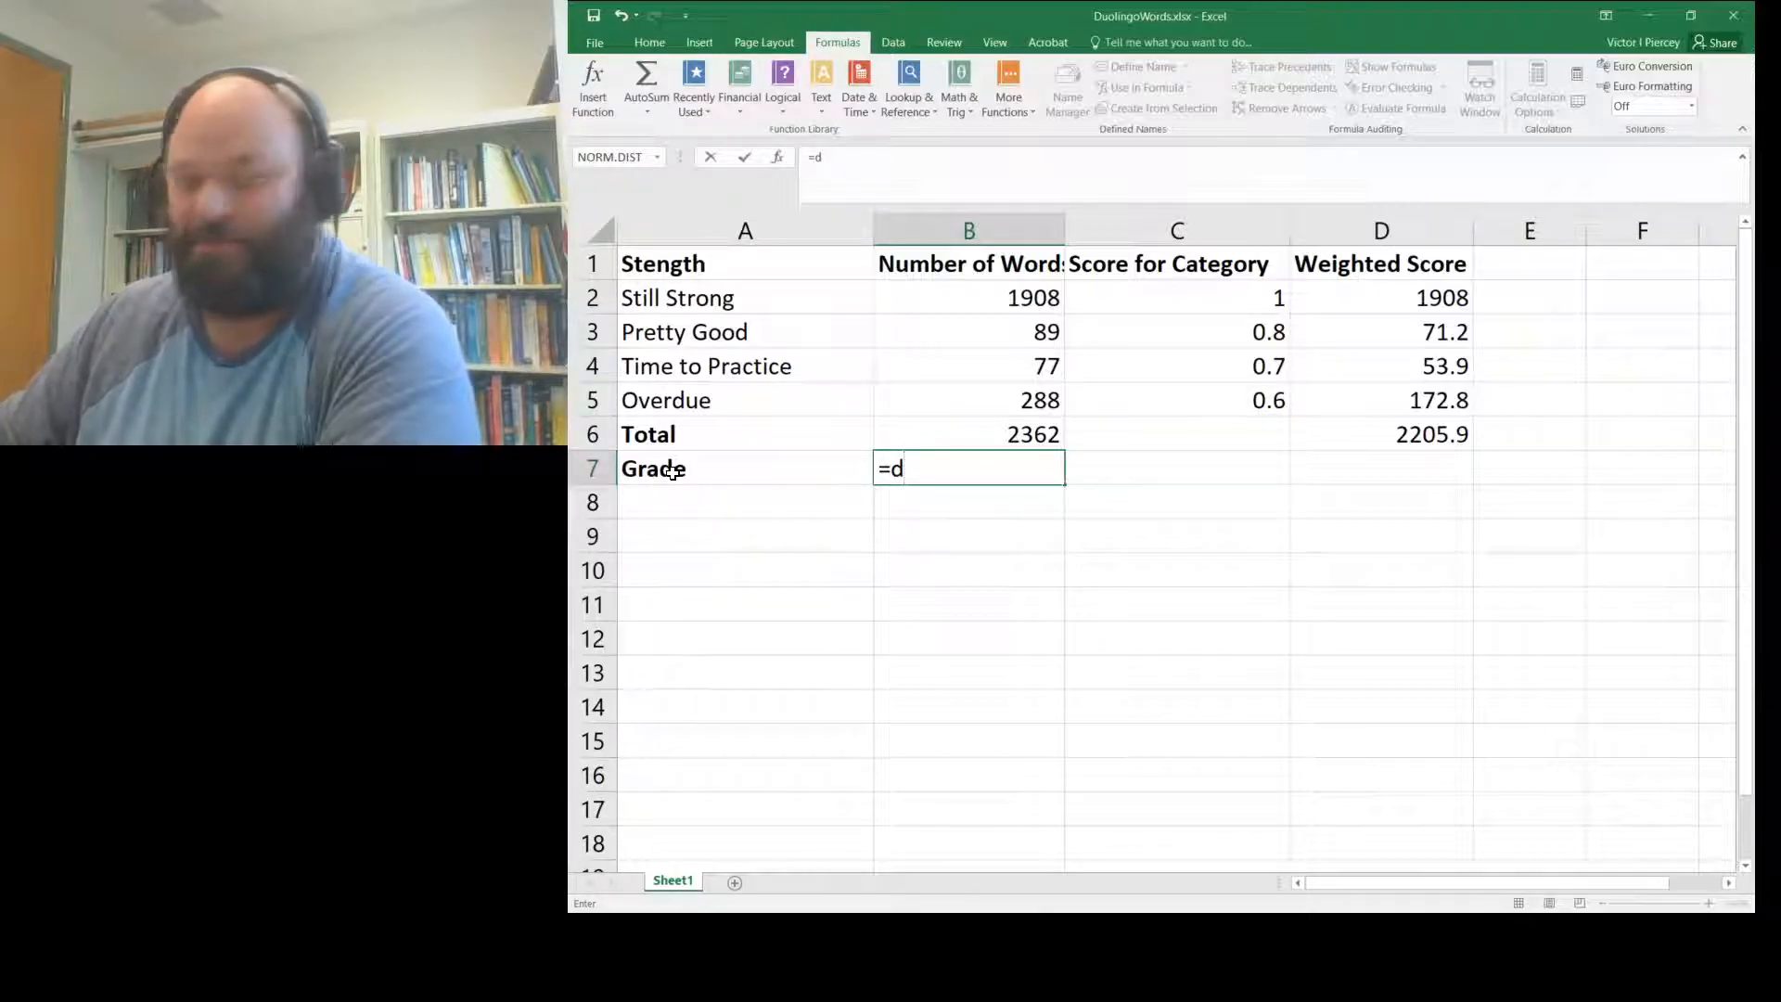
pyautogui.write('6')
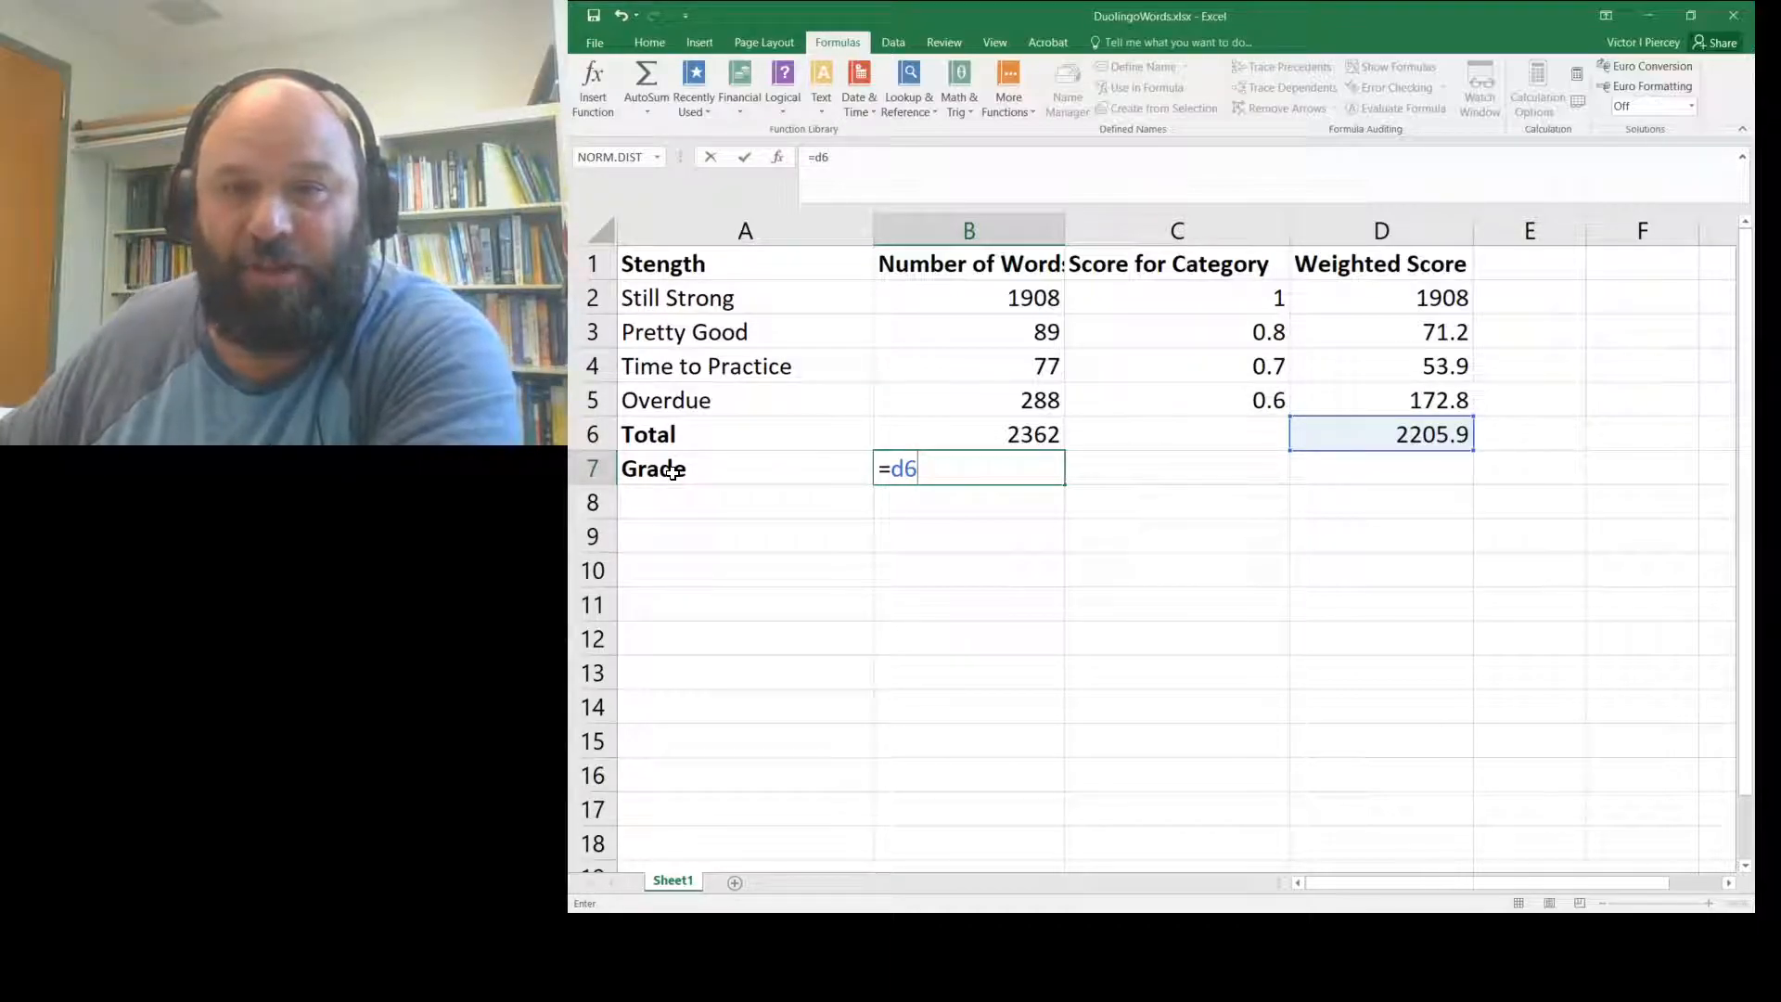
pyautogui.write('/')
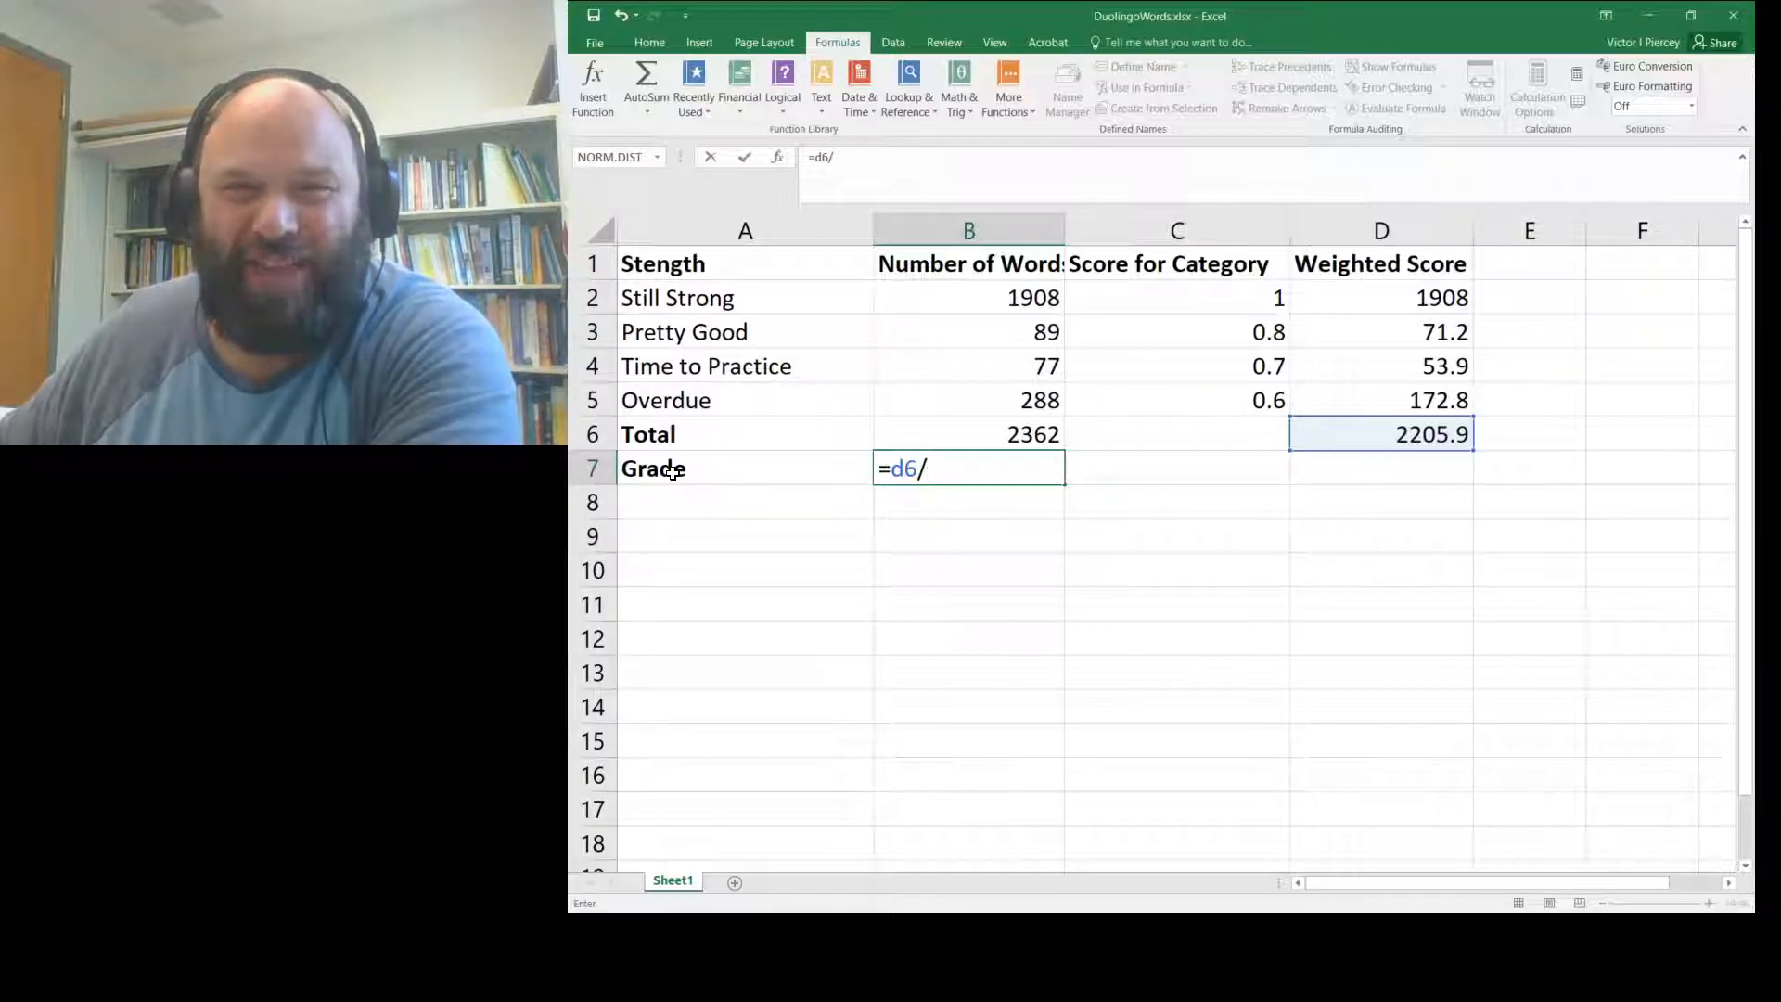
pyautogui.write('b6')
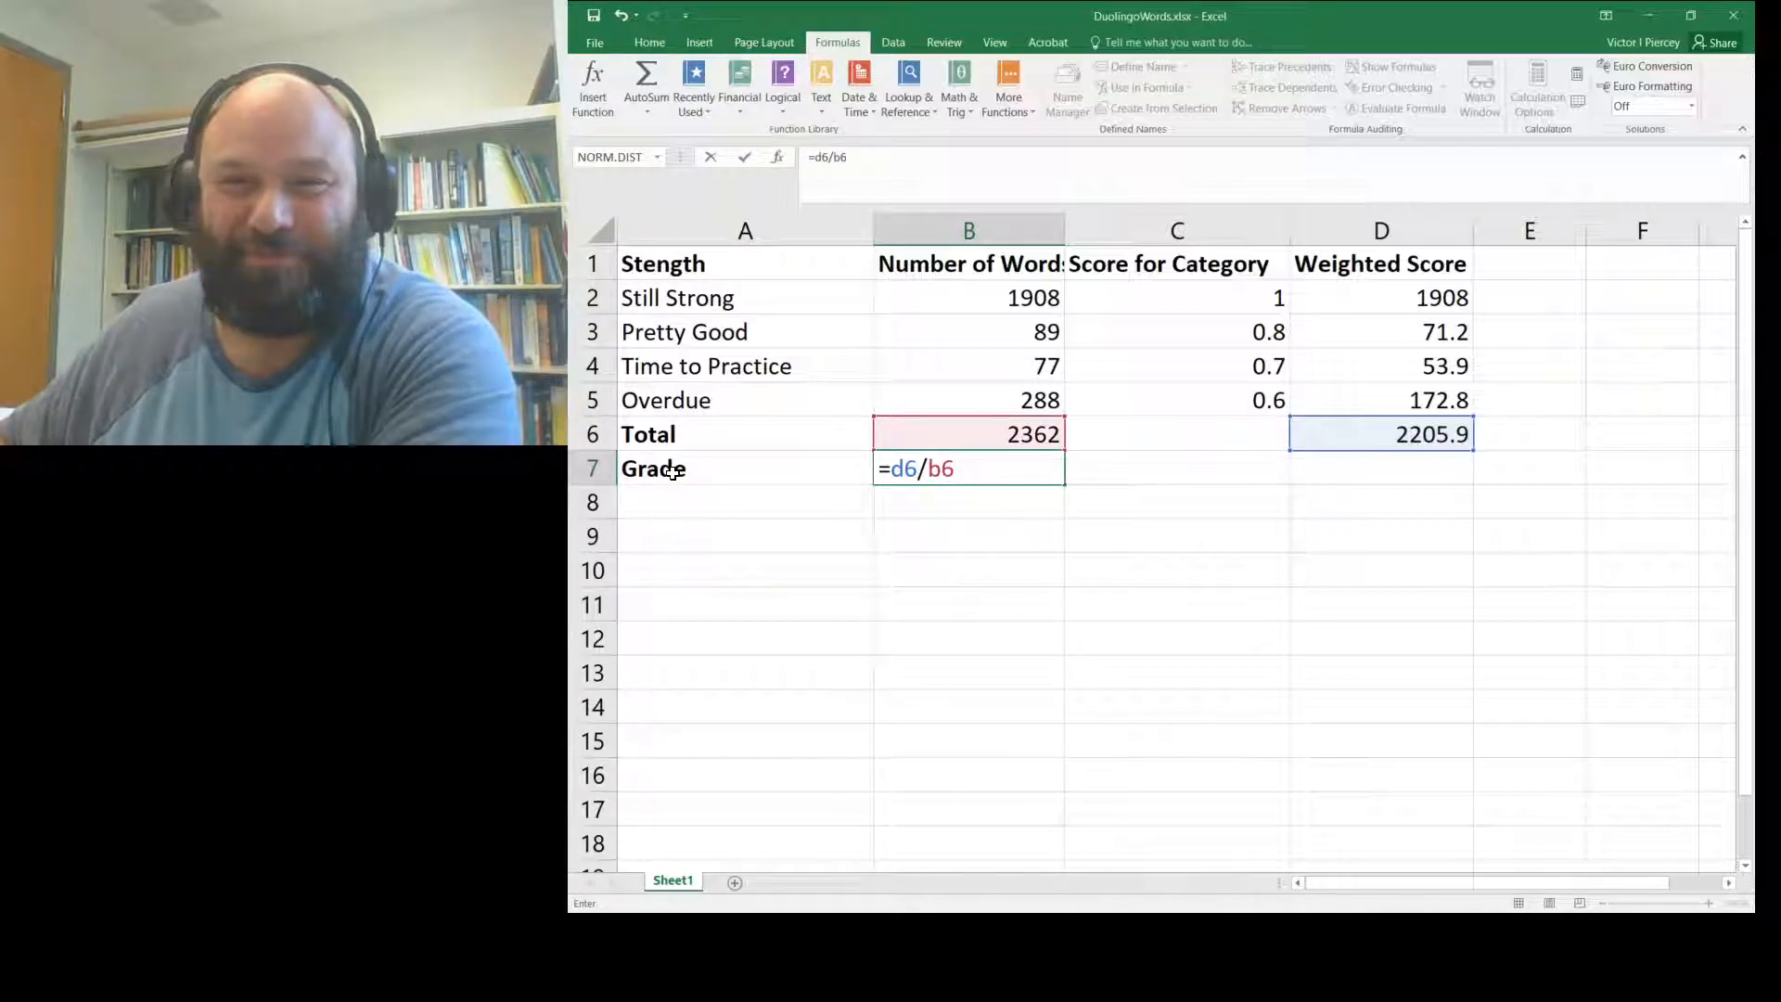
pyautogui.press('Return')
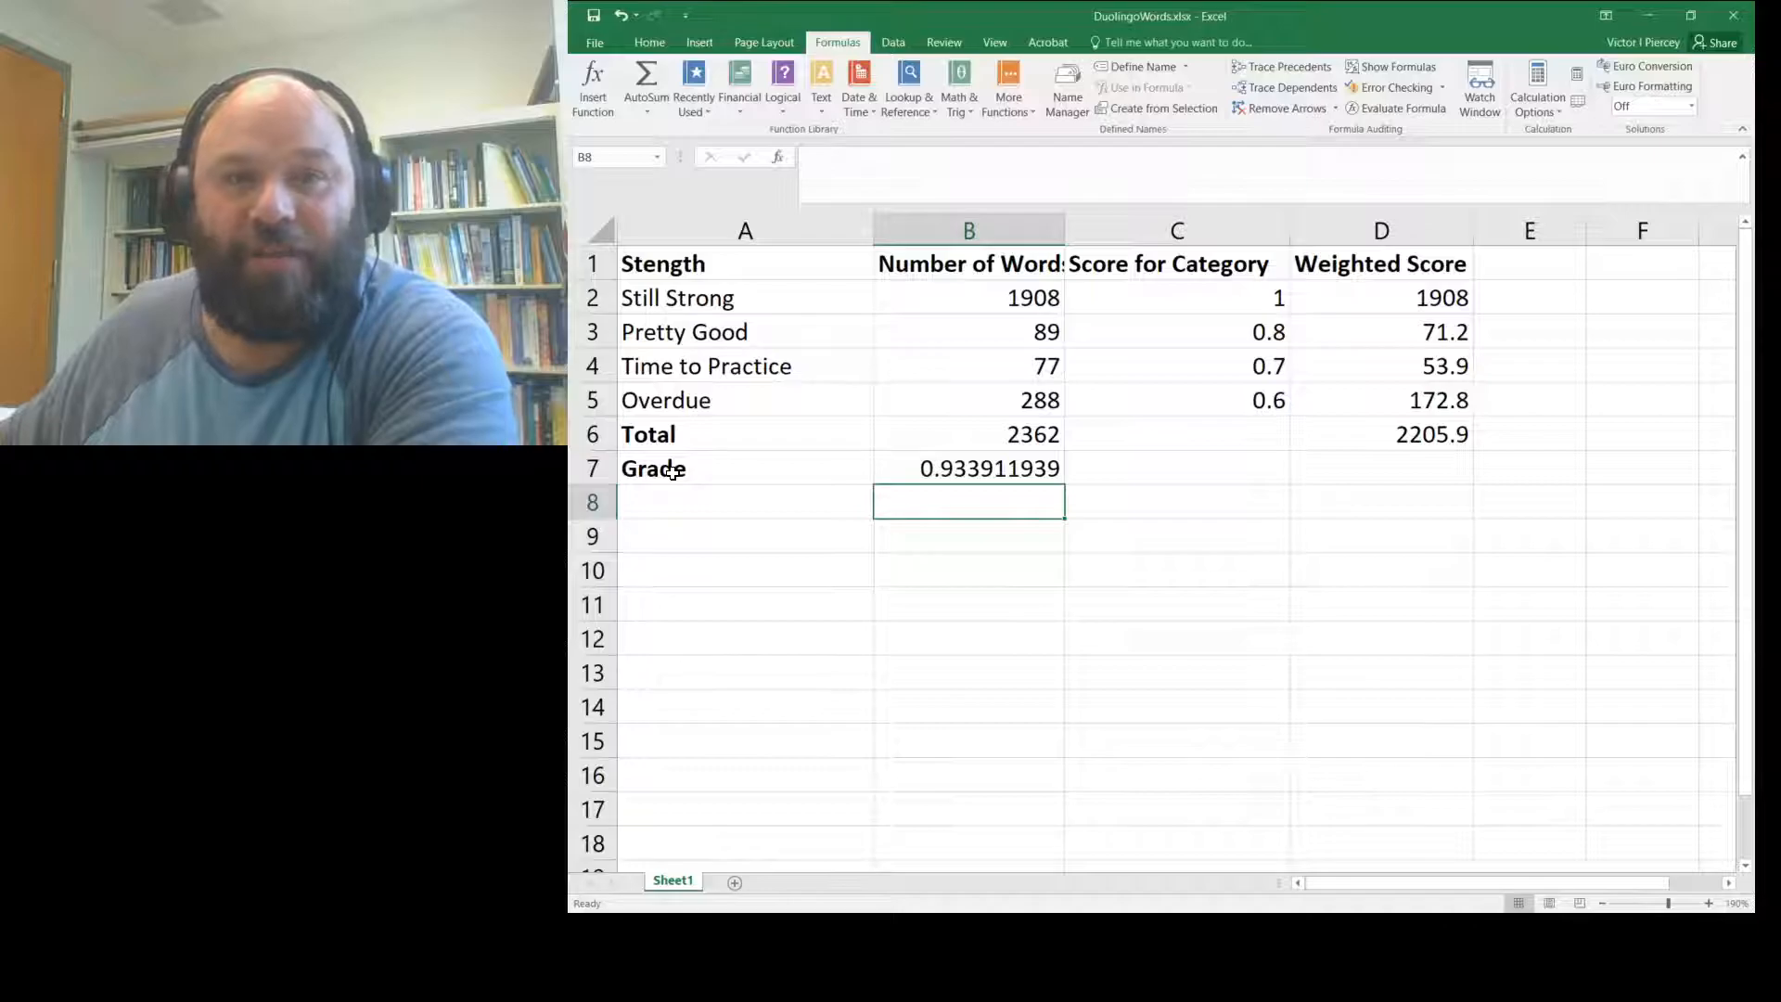
pyautogui.press('Up')
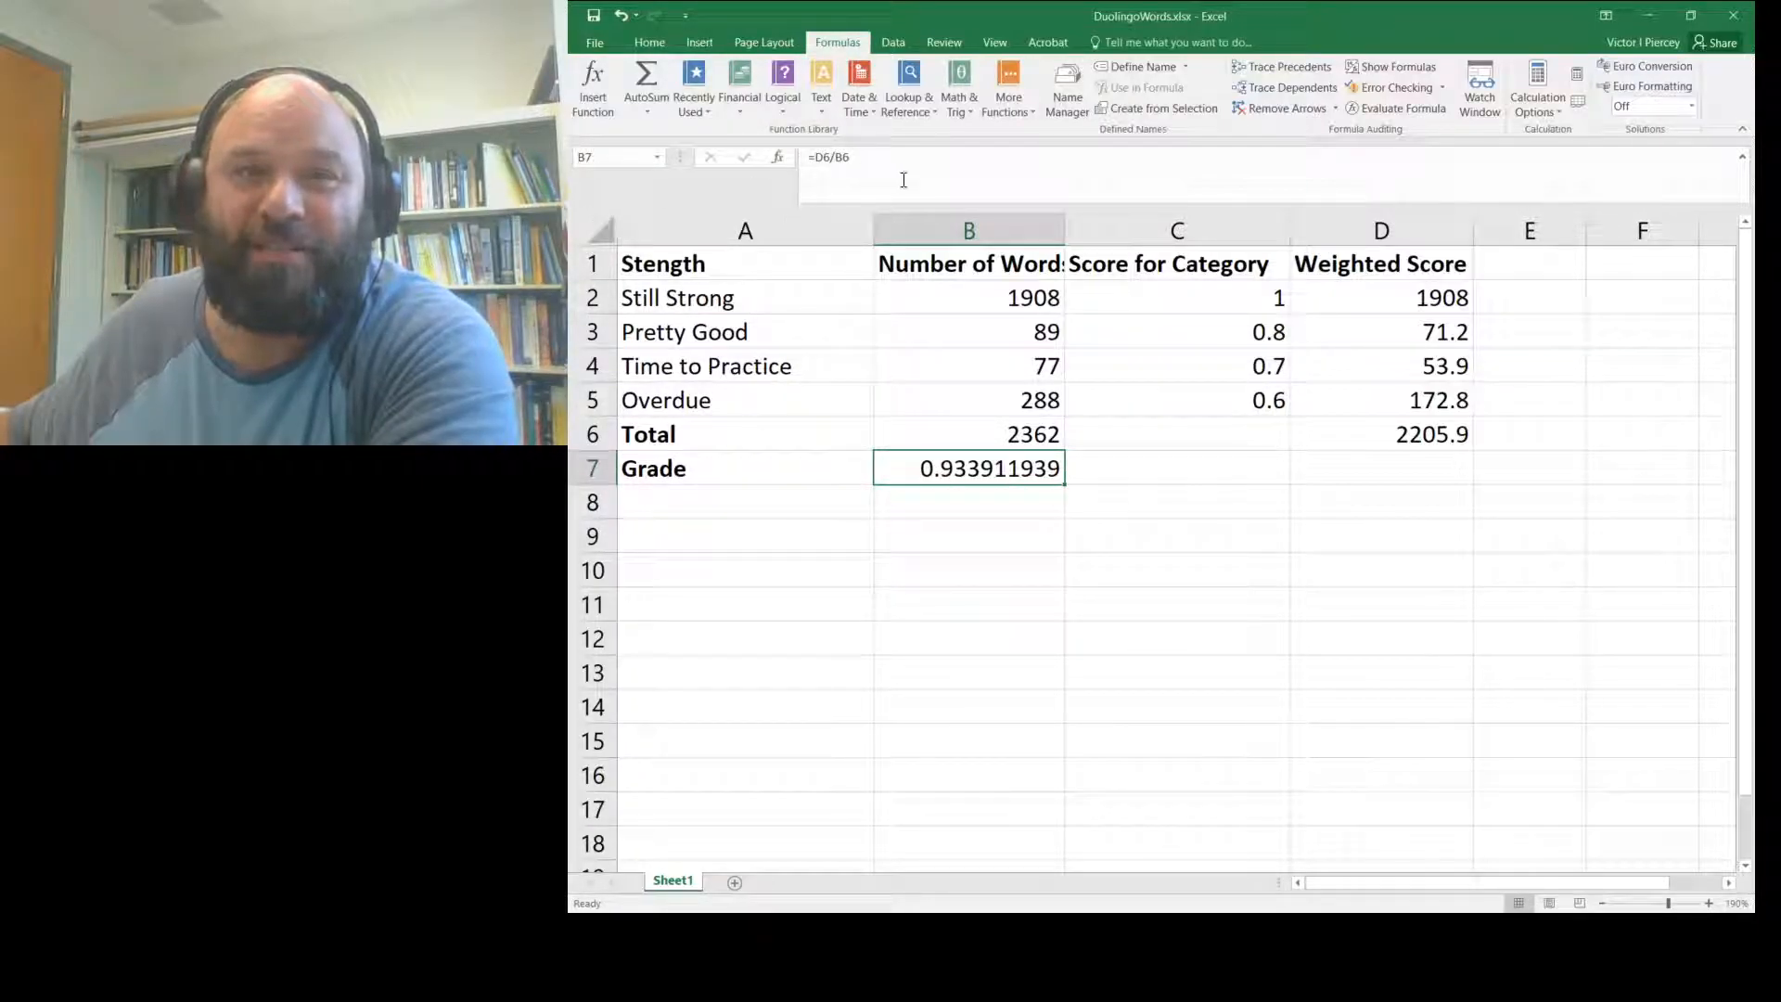
# - Apply Percent Style to B7 so the grade displays as 93%
pyautogui.click(631, 39)
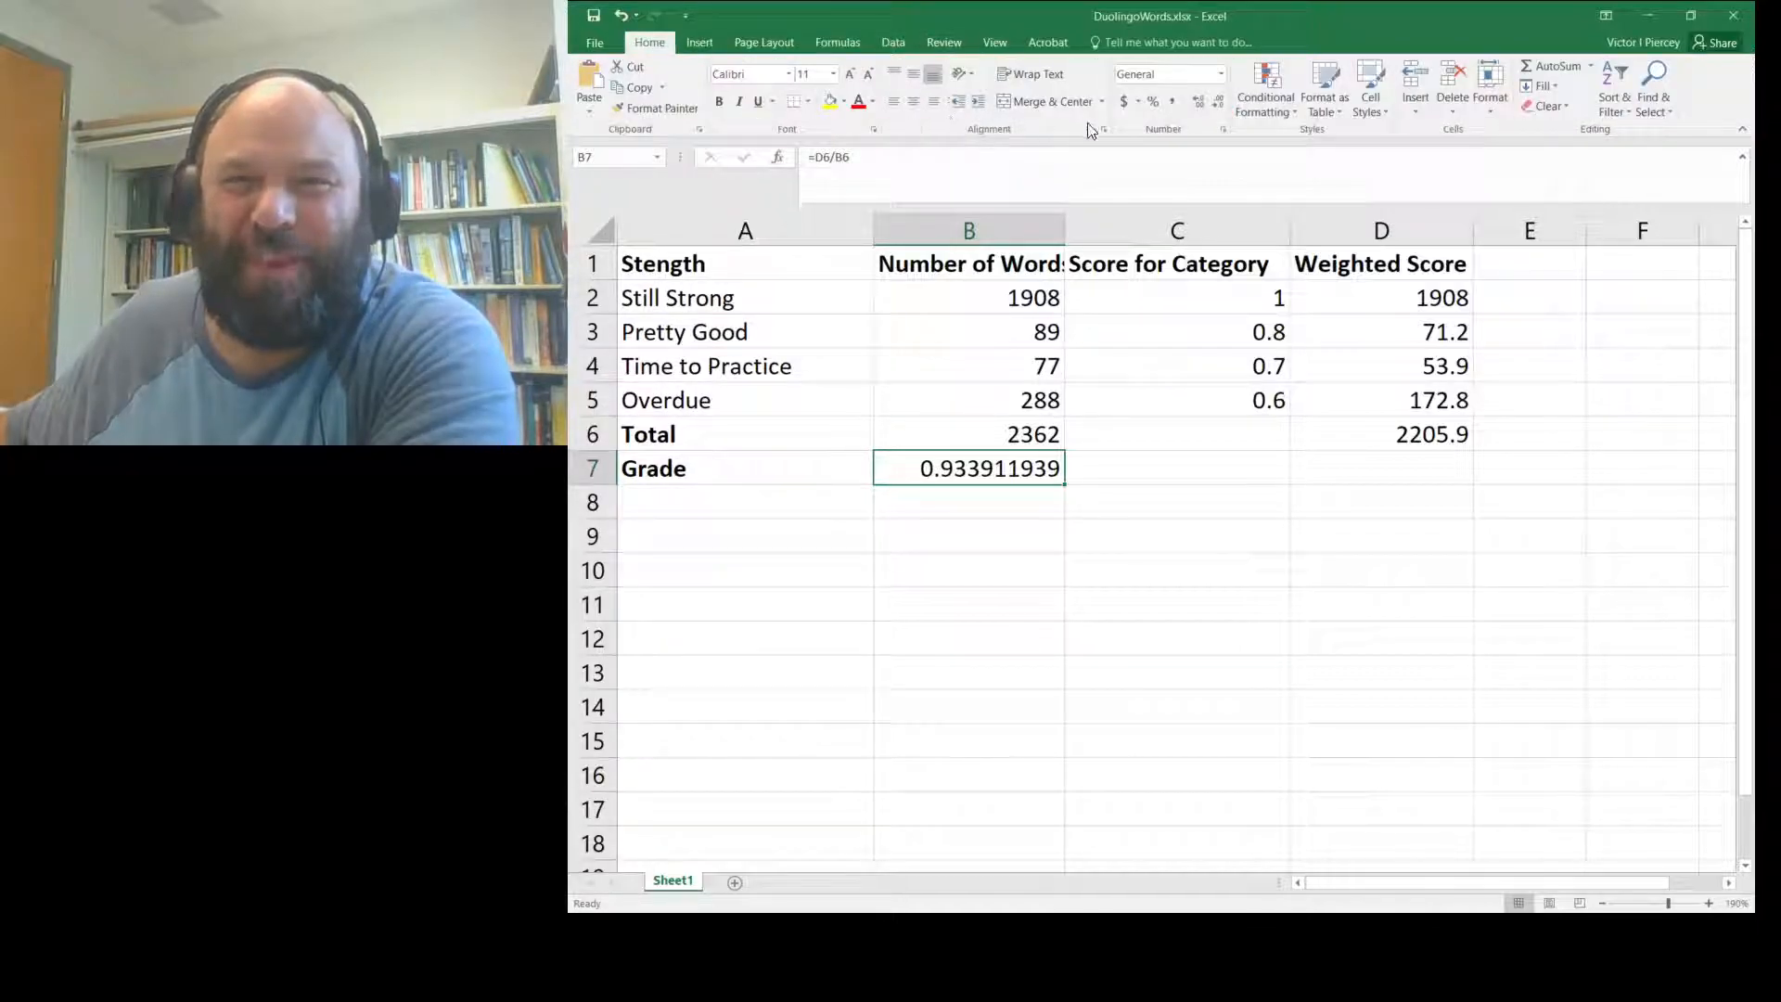
pyautogui.click(1152, 104)
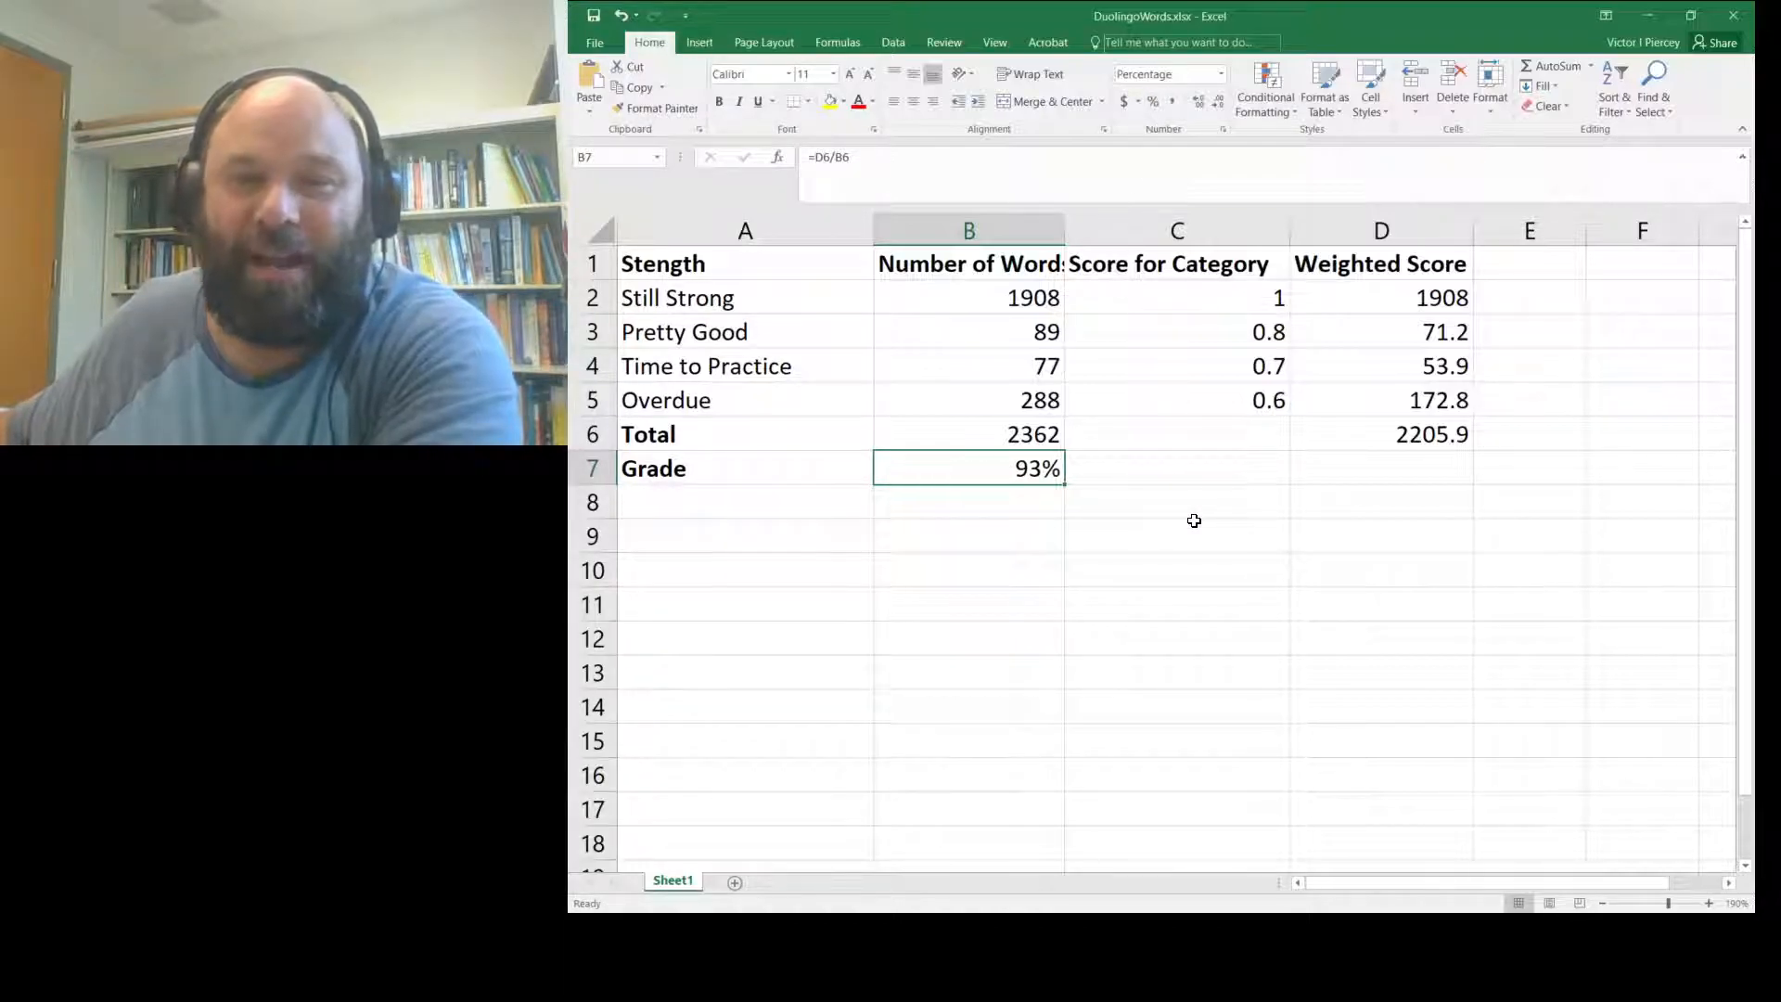